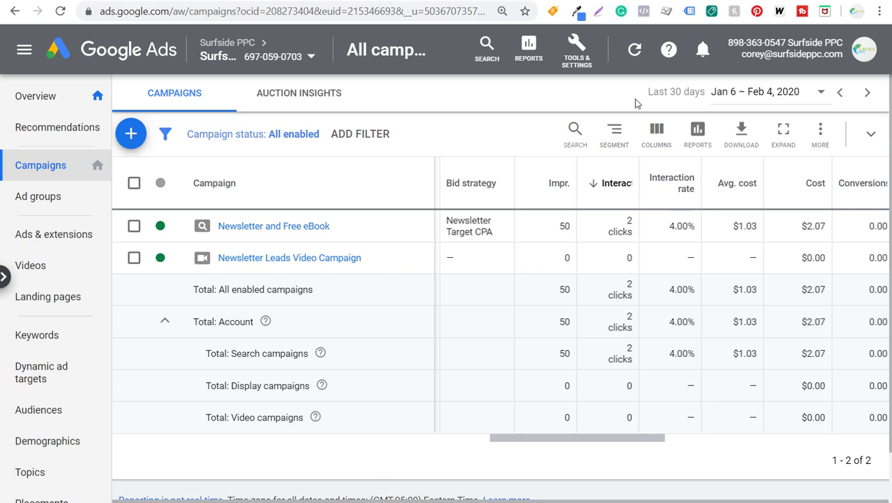
Open the Keyword Planner from the account's planning tools
left_click(586, 59)
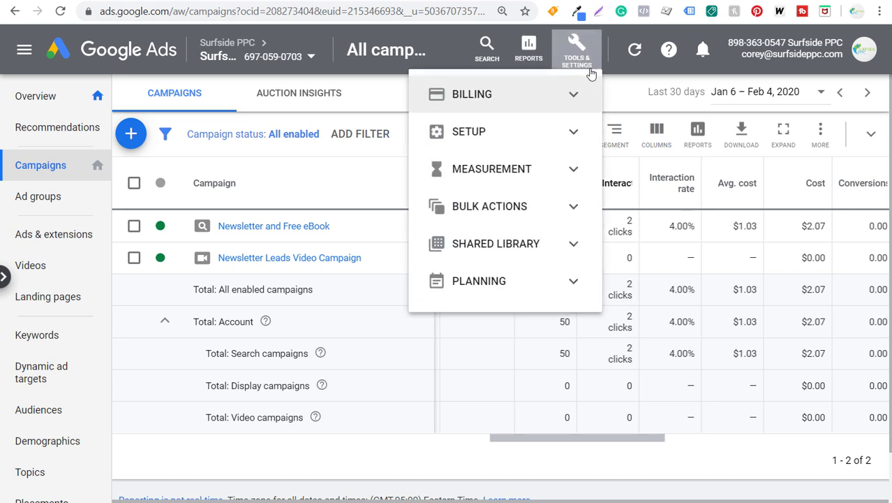
left_click(574, 282)
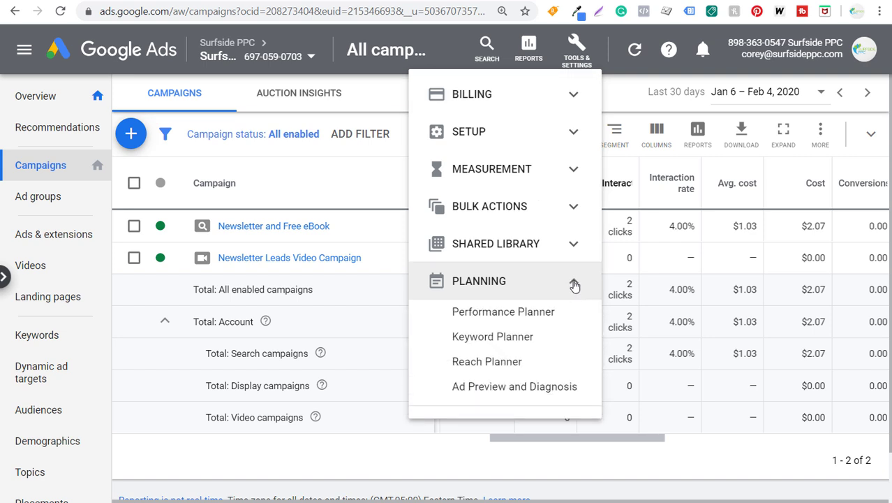
left_click(505, 337)
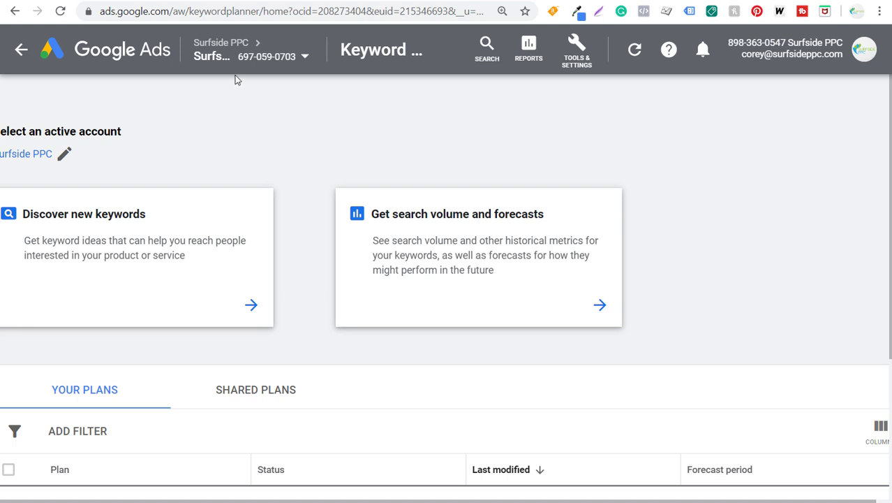
Switch to the keywordtool.io page and look at its keyword finder based on Google Autocomplete
left_click(209, 2)
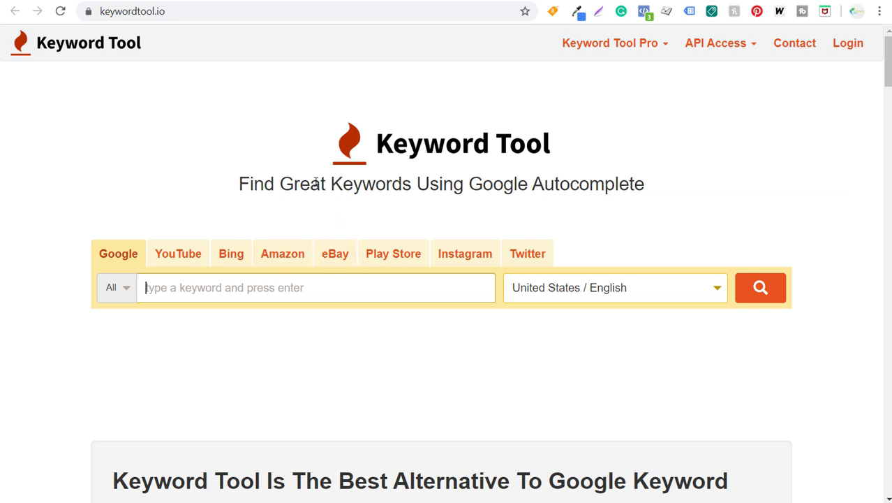
left_click_drag(470, 183, 635, 184)
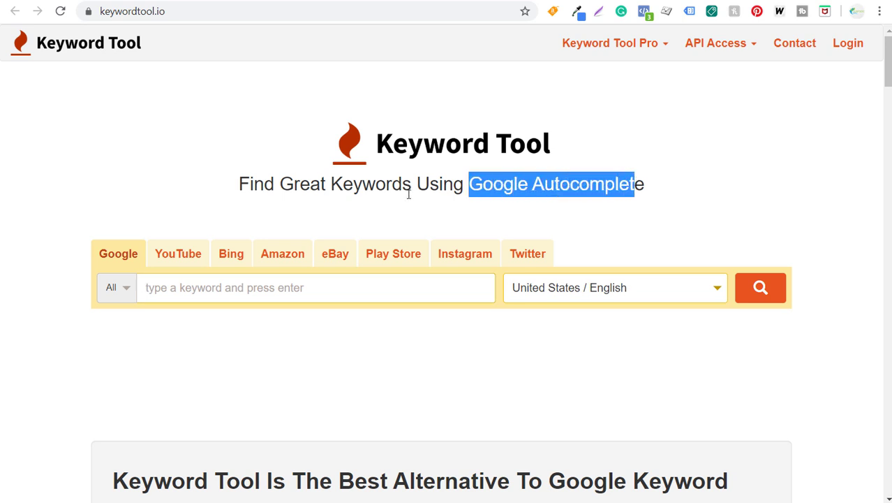
left_click(448, 183)
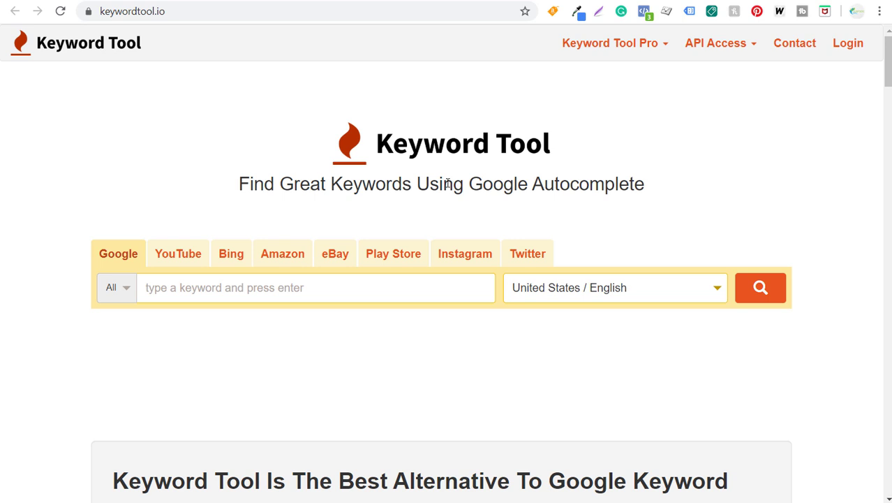
Look up "car jack" and view the Google autocomplete suggestions for it
key("ctrl+Tab")
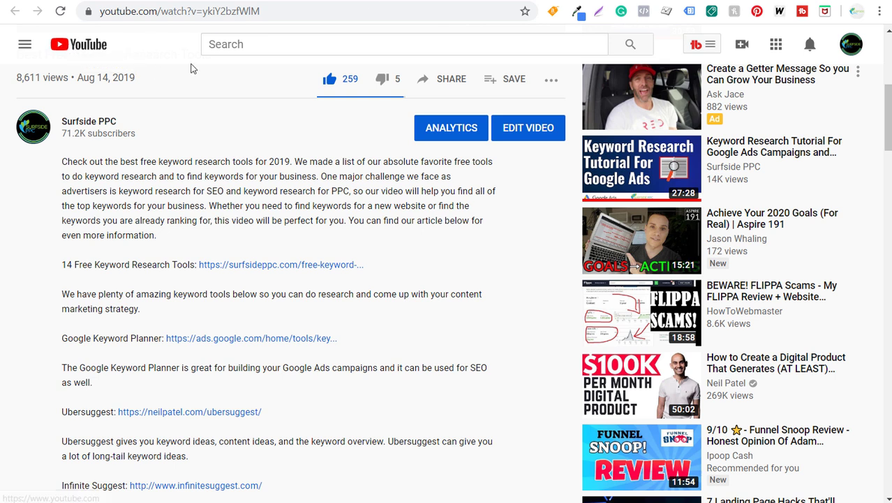
left_click(229, 46)
type("car jack")
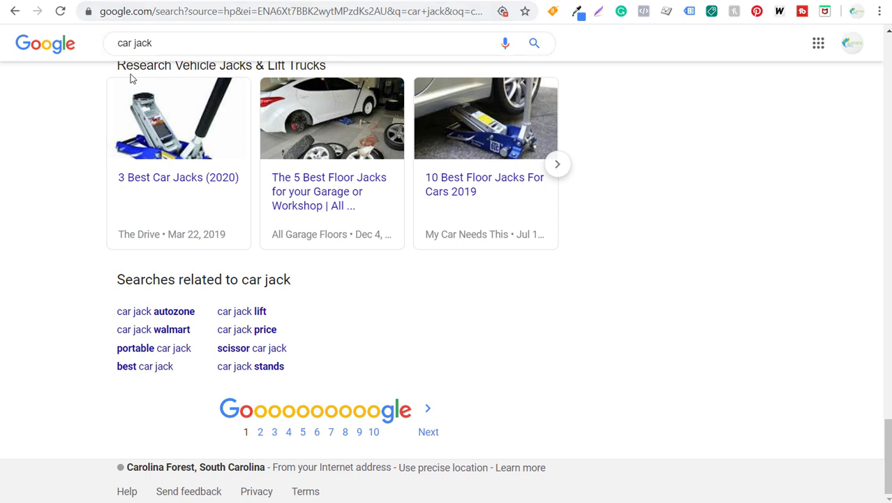
left_click(171, 43)
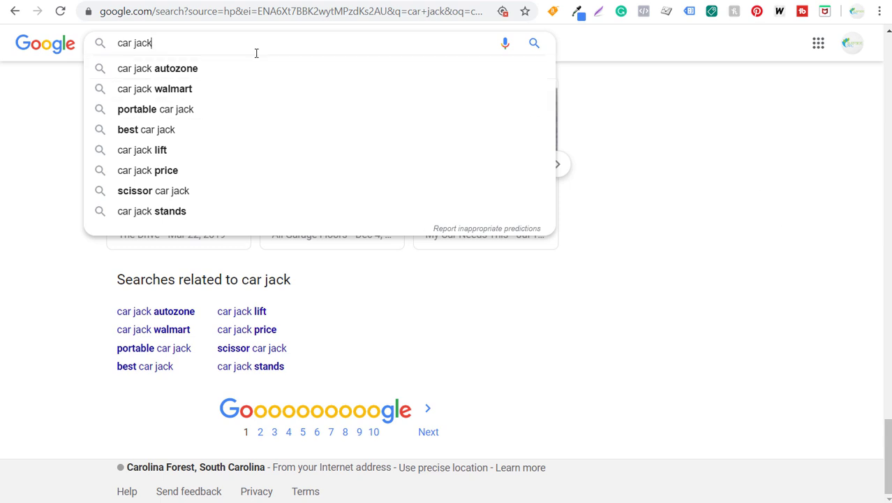
left_click(621, 168)
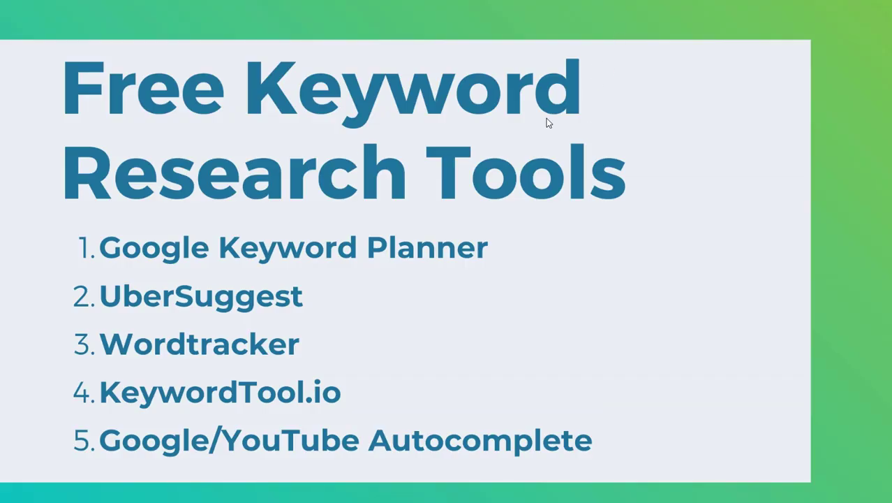
Examine the shopping results, organic listings and ads in the Google results for "car jack"
key("Right")
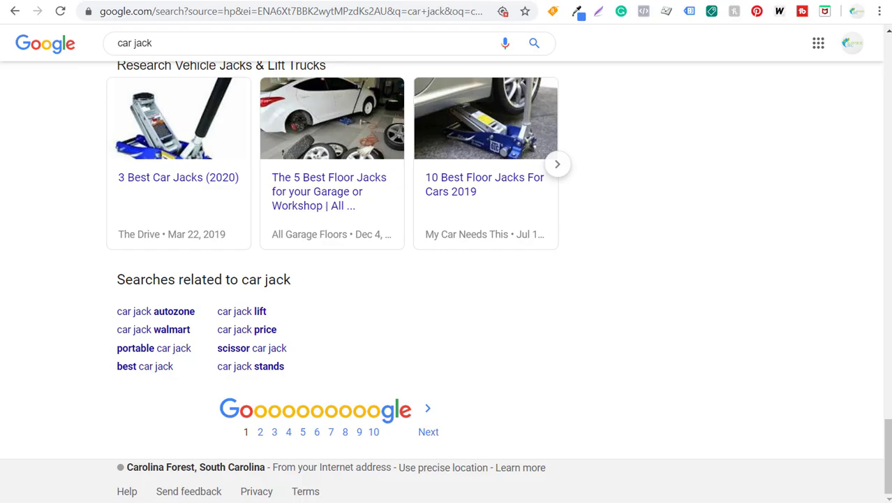
scroll(662, 354, "up", 8)
scroll(668, 337, "up", 10)
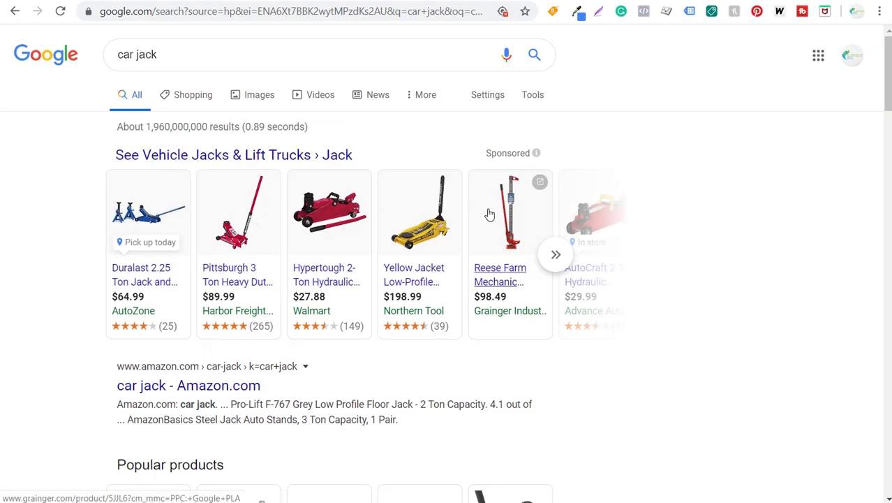
scroll(310, 279, "down", 2)
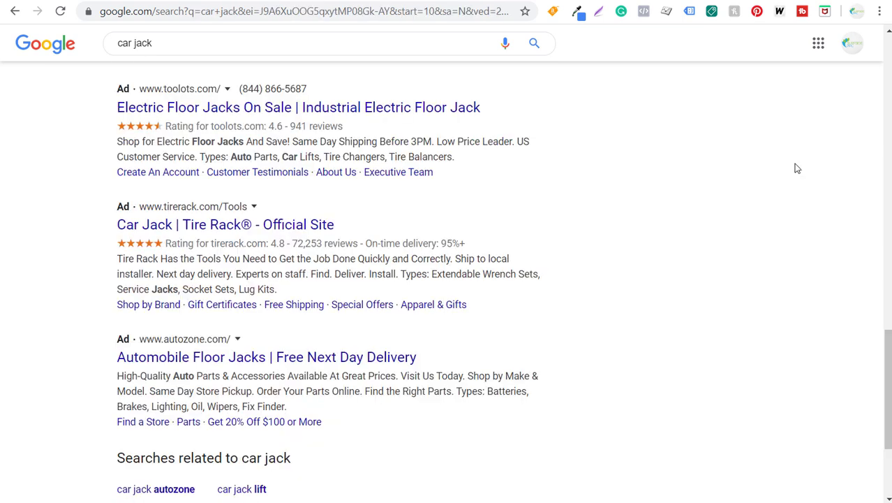
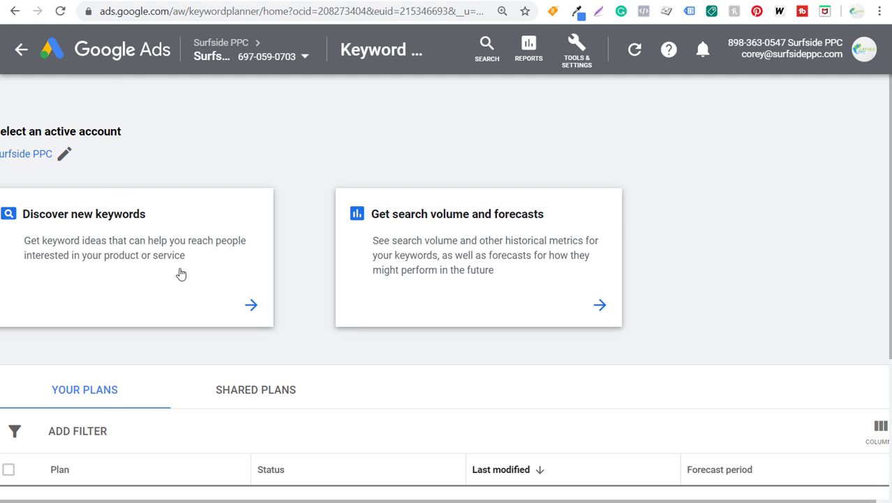
Discover new keywords from a website in Keyword Planner, using the address copied from the open floorjackscenter.com page and covering the entire site
left_click(165, 282)
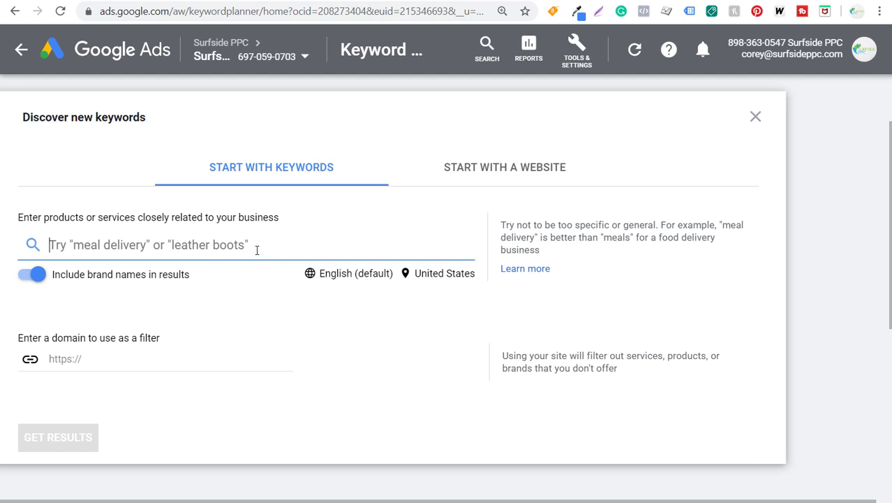
left_click(478, 169)
left_click(115, 243)
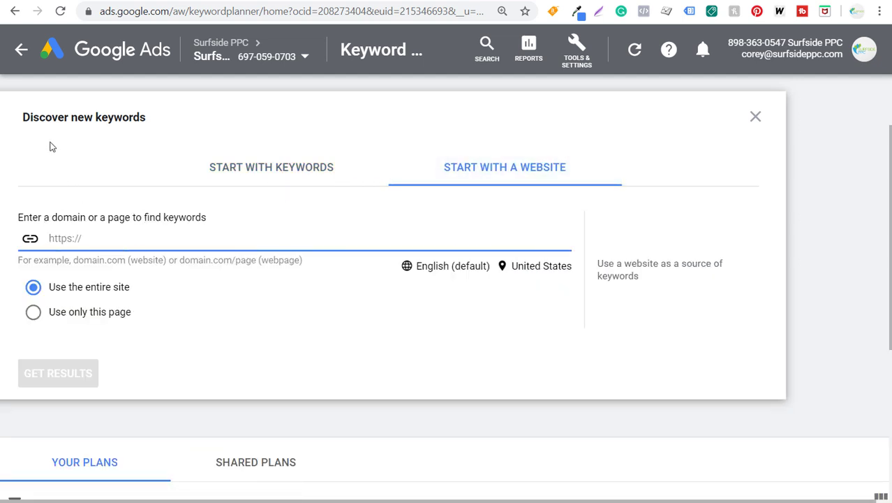
left_click(43, 1)
left_click(151, 12)
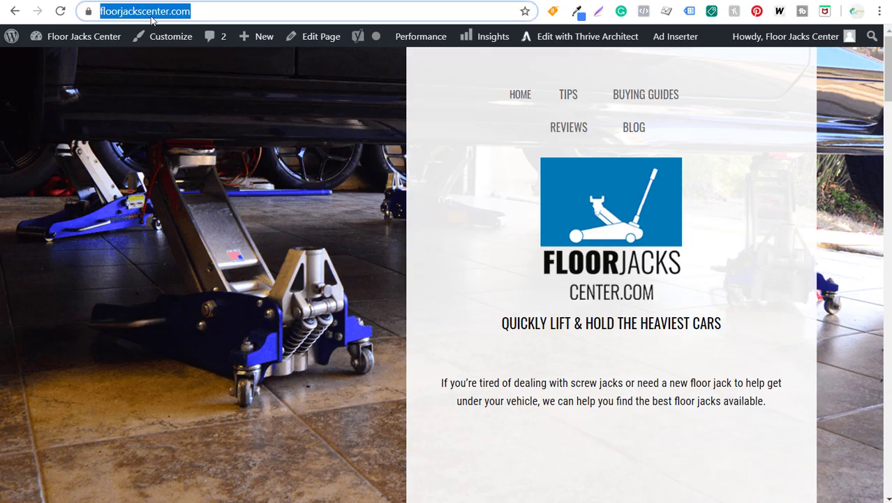
key("ctrl+c")
key("ctrl+Tab")
left_click(130, 236)
key("ctrl+v")
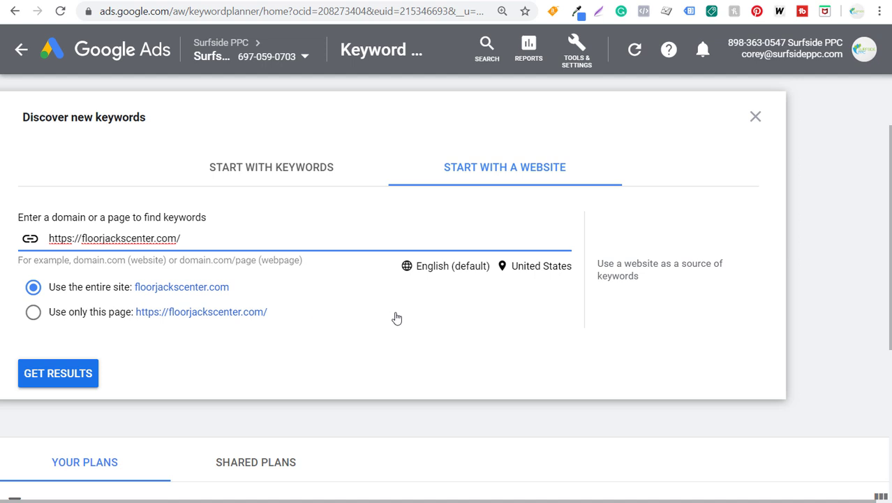
left_click(64, 373)
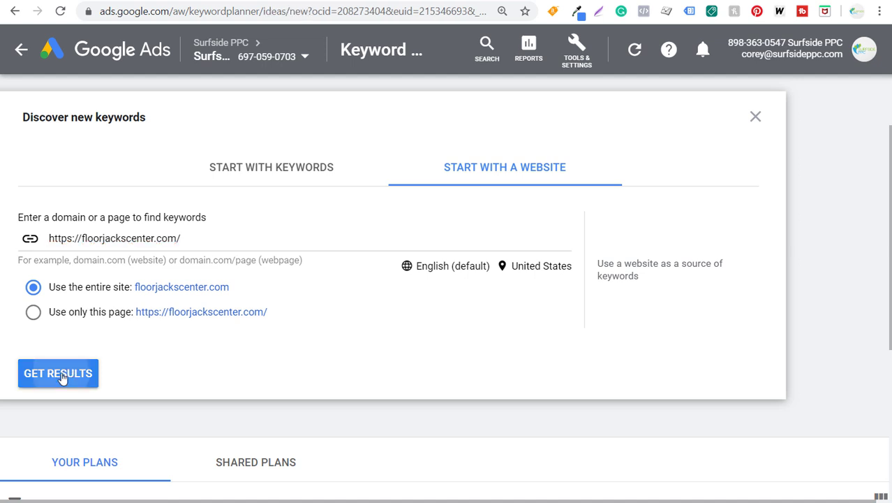
Widen the Keyword column and sort the keyword ideas by average monthly searches, highest first
scroll(459, 375, "down", 3)
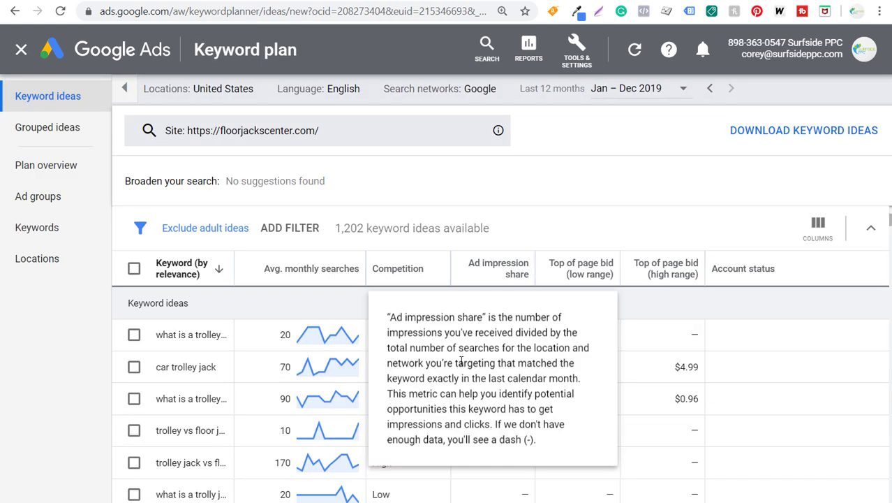
left_click_drag(233, 259, 341, 266)
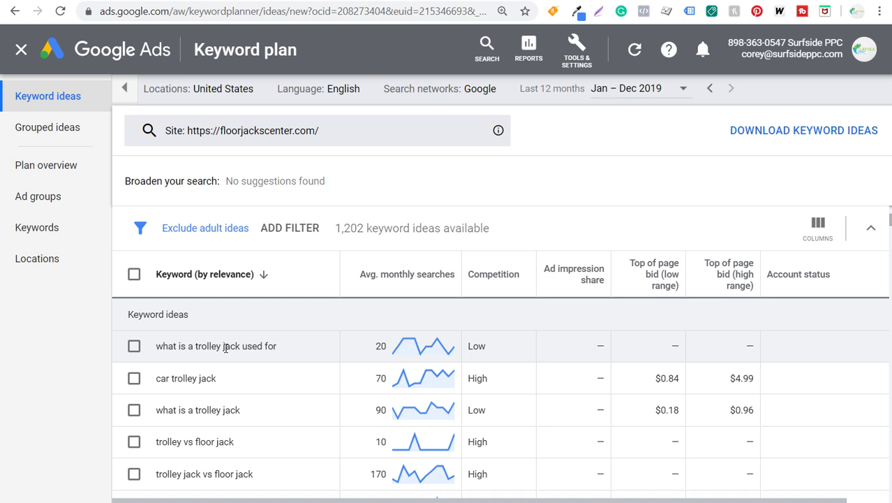
scroll(225, 347, "down", 7)
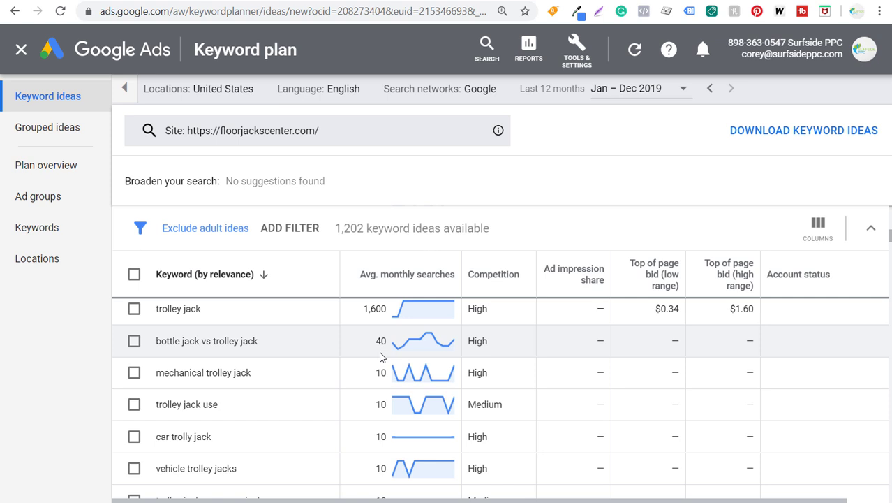
scroll(380, 357, "up", 5)
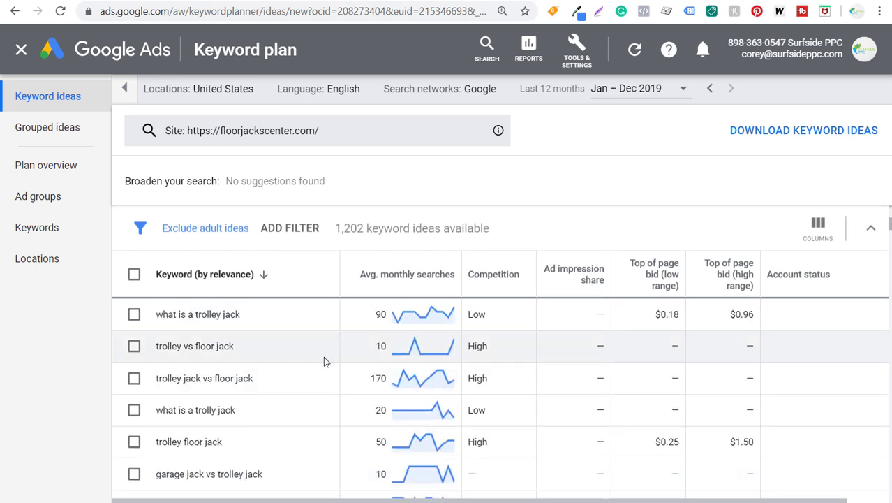
left_click(410, 286)
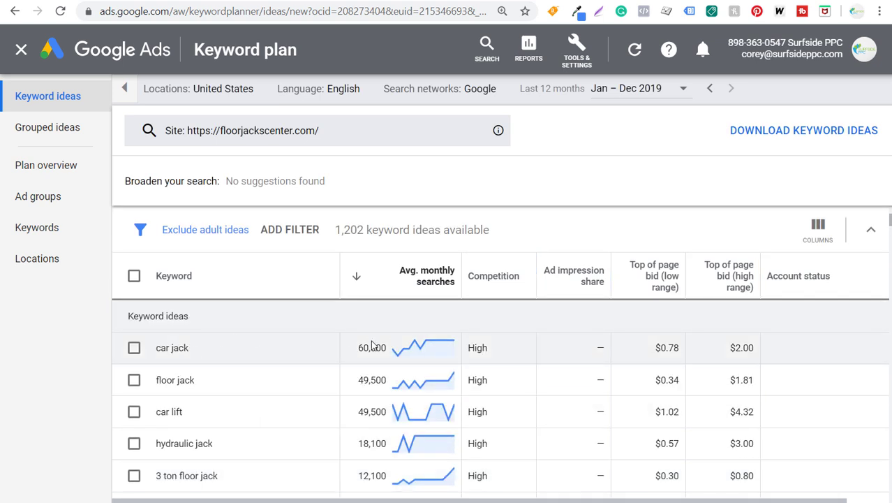
mouse_move(418, 278)
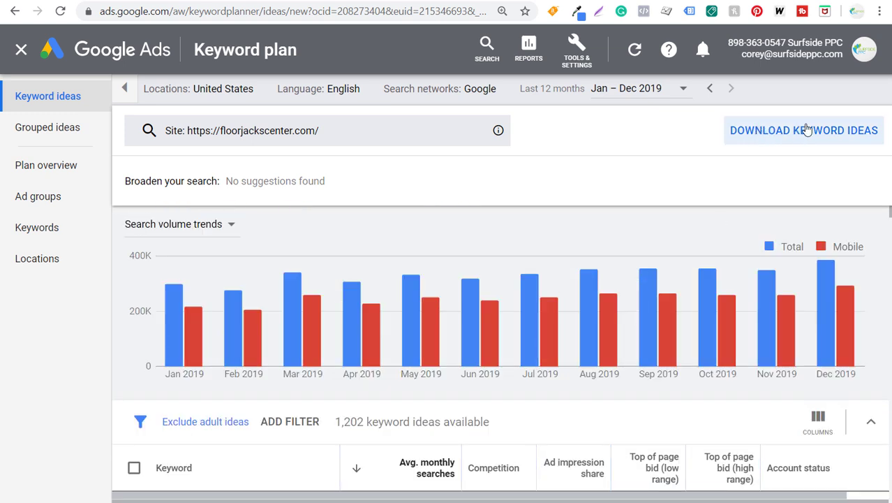
scroll(489, 335, "down", 3)
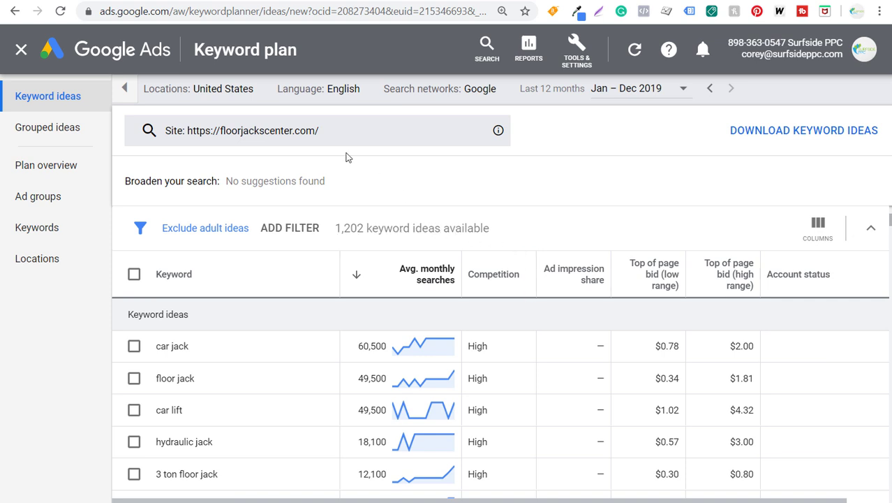
Change the search to start with keywords and enter car jack, hydraulic jack, floor jack, car lift and truck jack
left_click(157, 136)
left_click(360, 128)
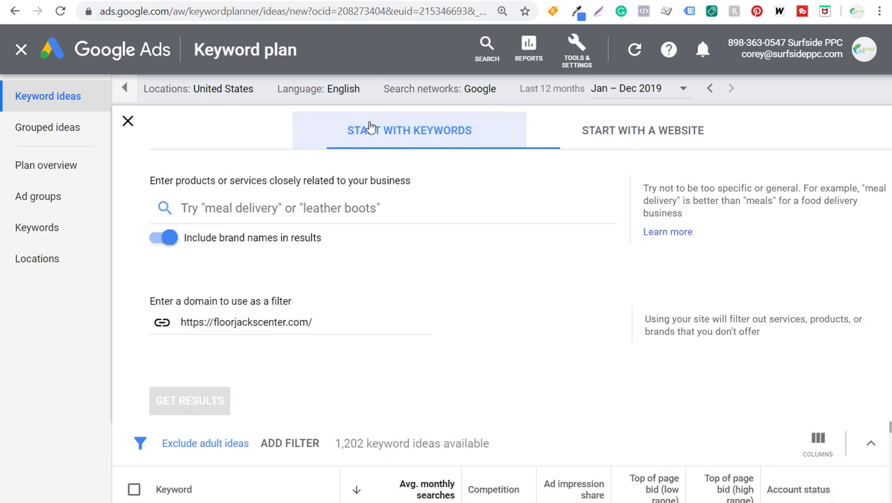
scroll(324, 444, "down", 2)
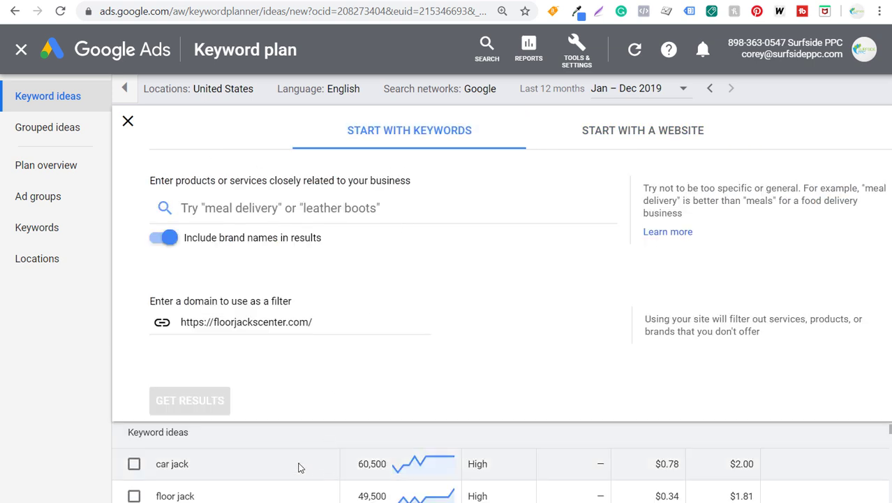
scroll(199, 476, "down", 2)
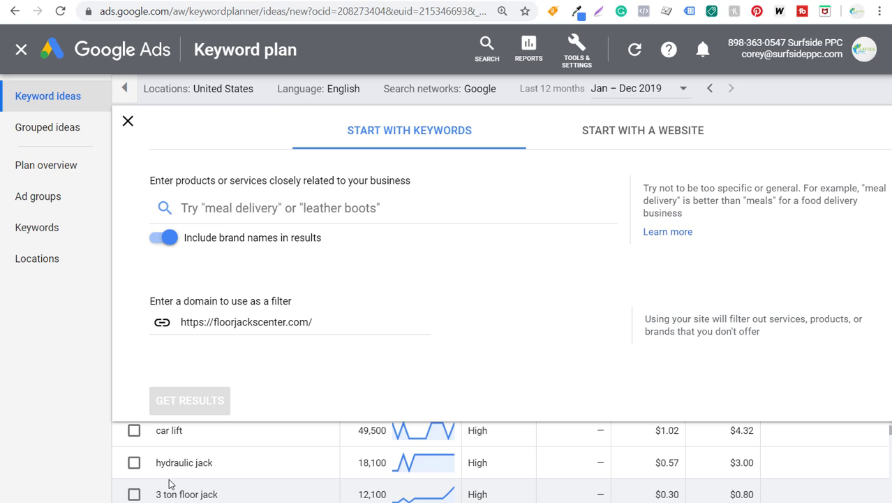
scroll(343, 426, "down", 2)
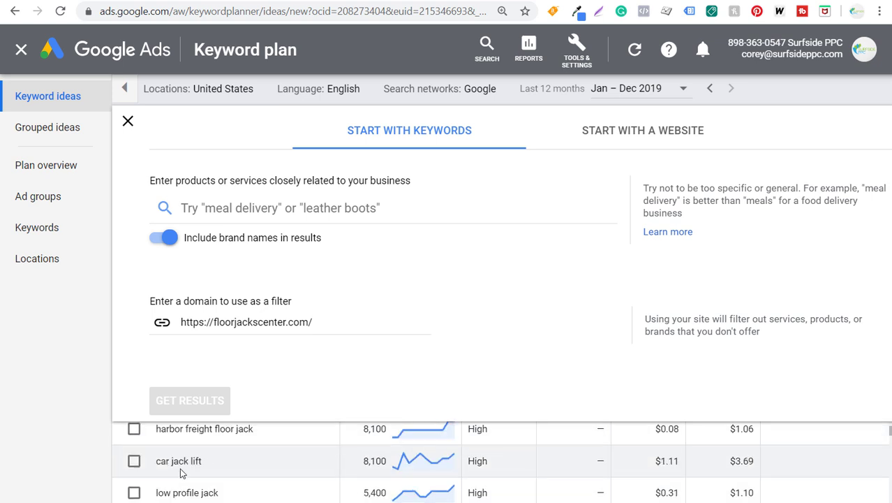
left_click(225, 211)
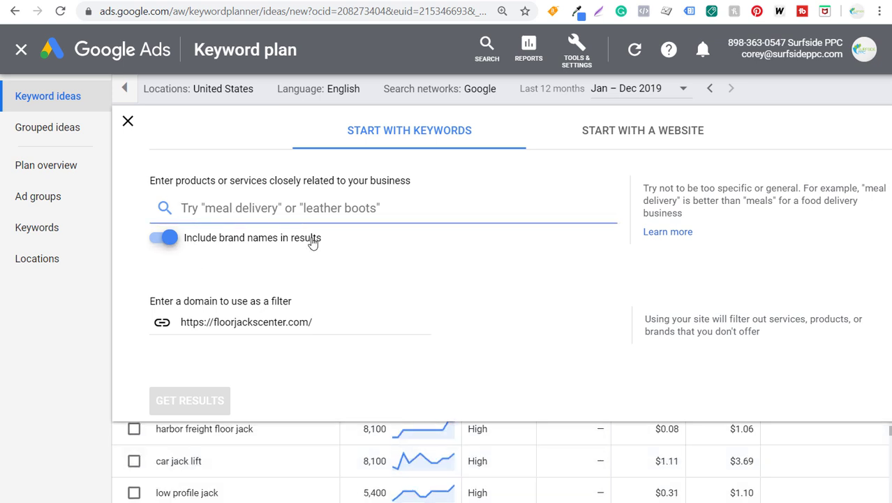
type("car jack, hydraulic jack, floor jack, car lift, truck jack")
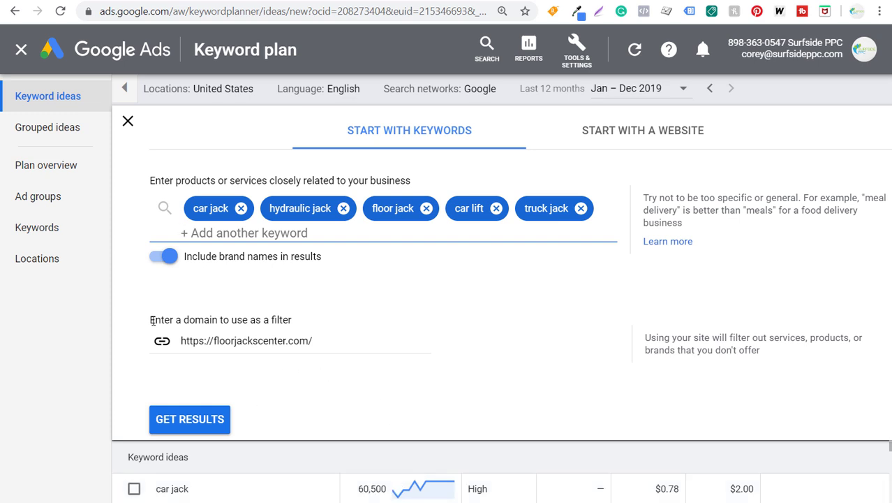
Remove the floorjackscenter.com domain filter and get keyword ideas for the entered keywords
left_click_drag(340, 335, 166, 338)
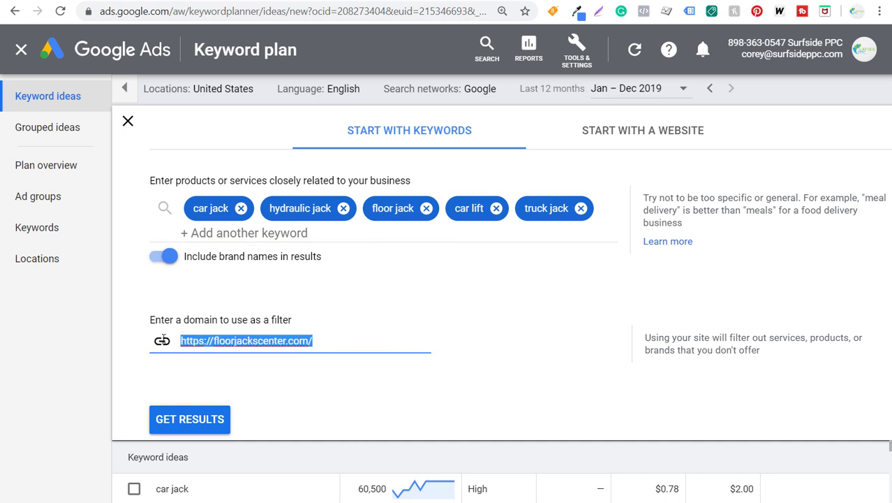
key("BackSpace")
left_click(465, 294)
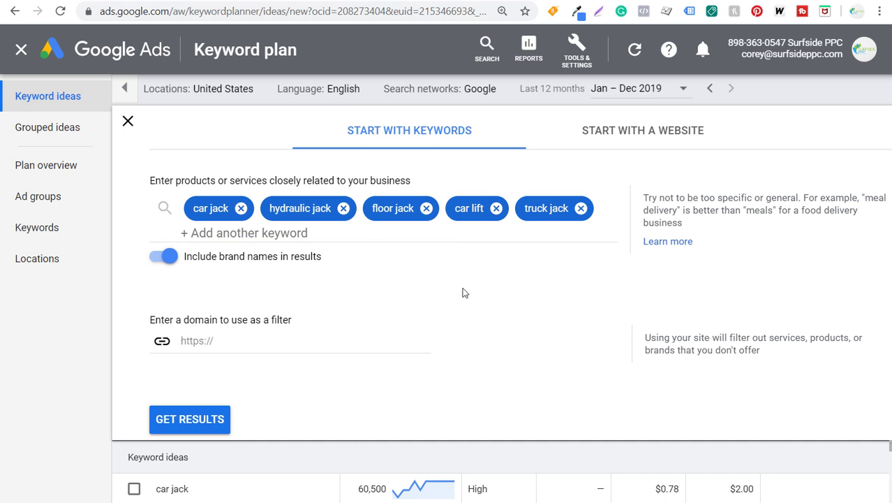
left_click(137, 428)
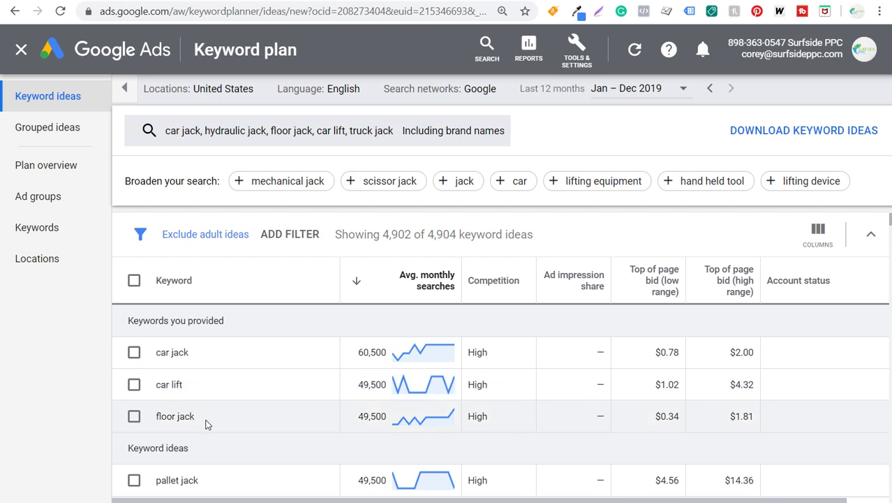
Add pallet jack to the search keywords and get the updated keyword ideas
scroll(231, 365, "down", 2)
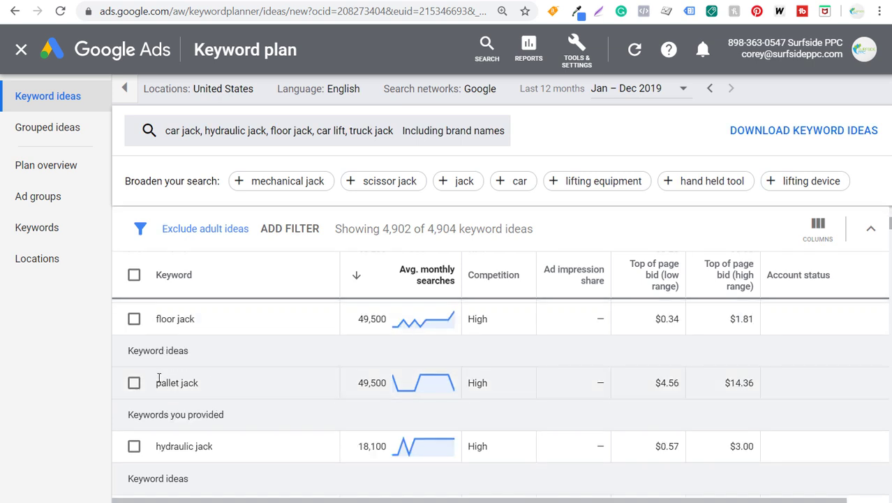
scroll(205, 394, "down", 3)
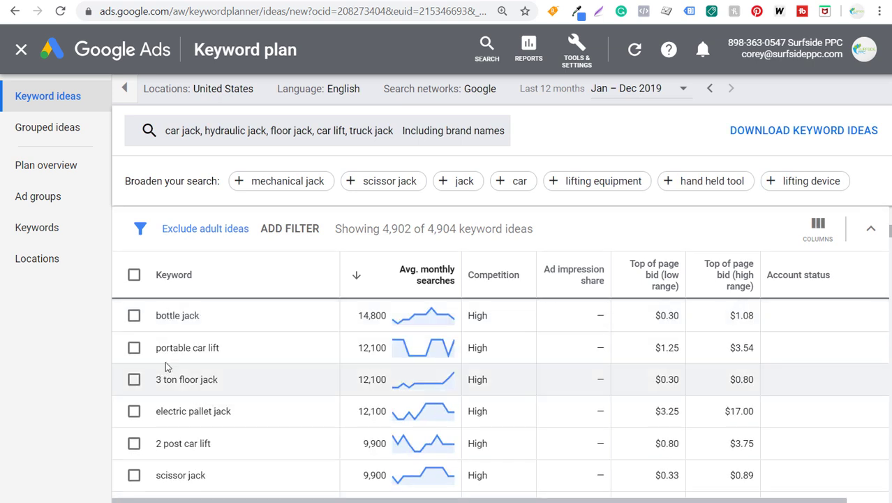
scroll(188, 320, "up", 1)
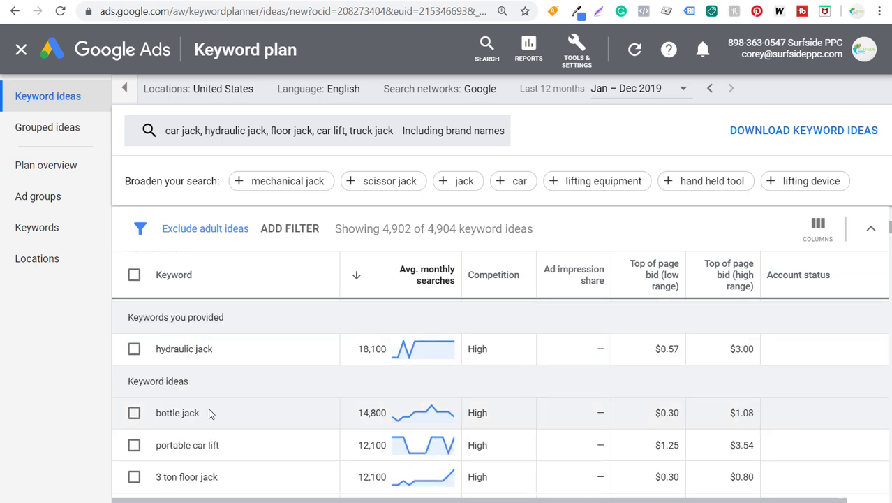
scroll(212, 414, "down", 2)
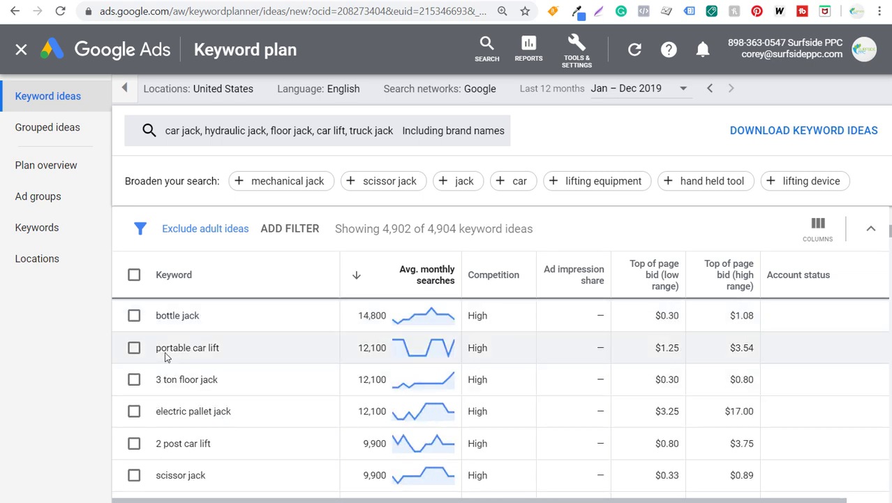
mouse_move(404, 280)
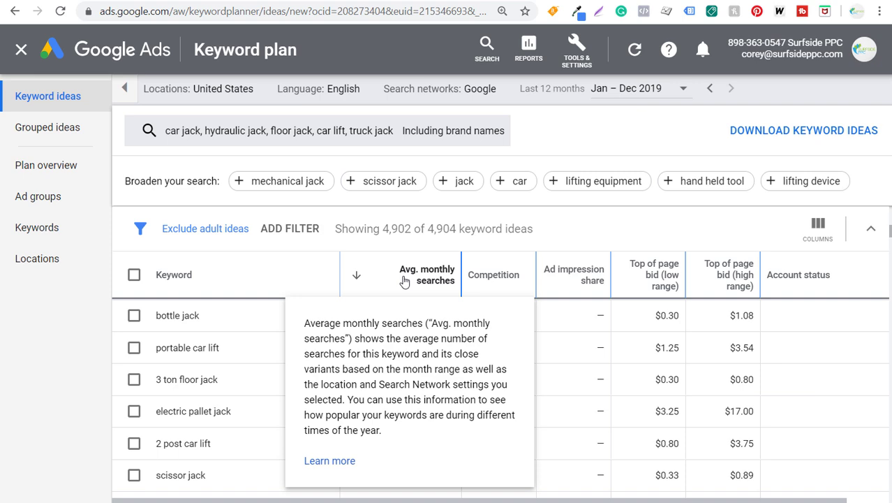
left_click(248, 124)
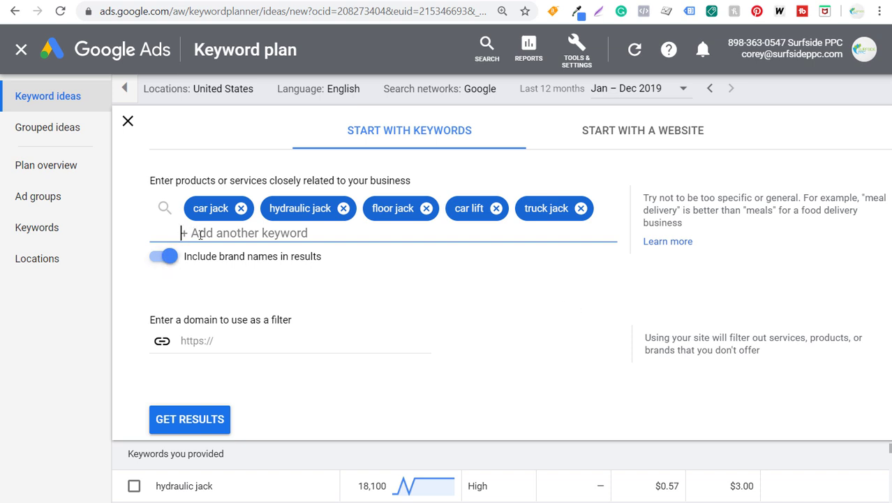
type("pallet jack")
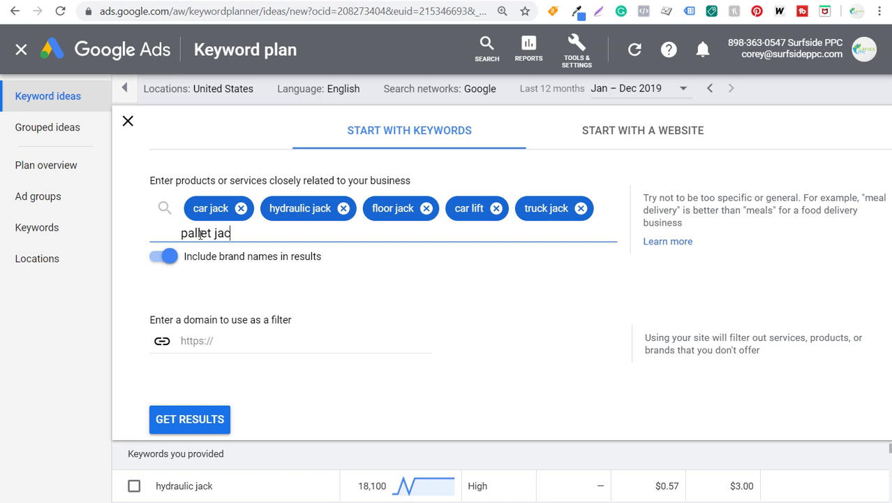
key("Return")
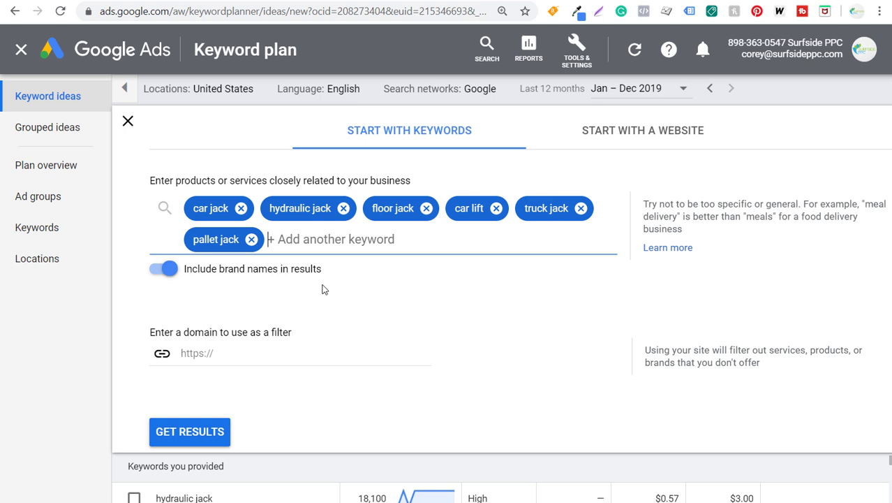
left_click(213, 430)
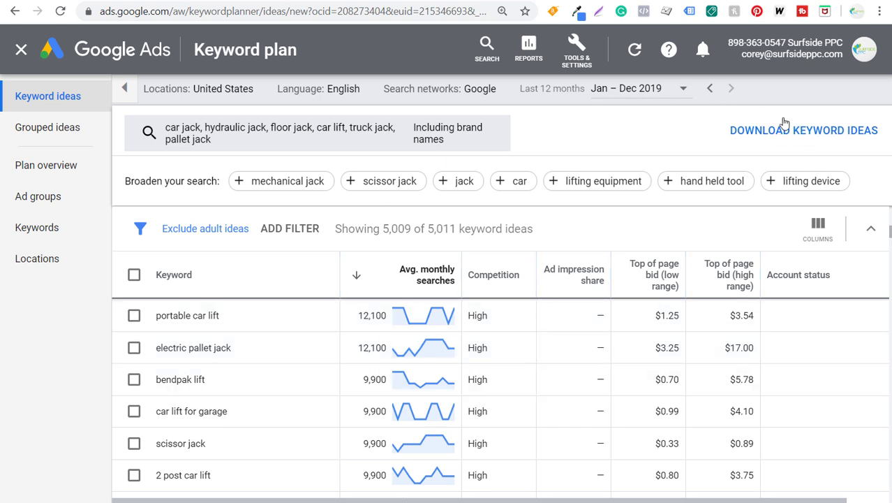
Download the keyword ideas as a CSV file and open it in Excel
left_click(837, 134)
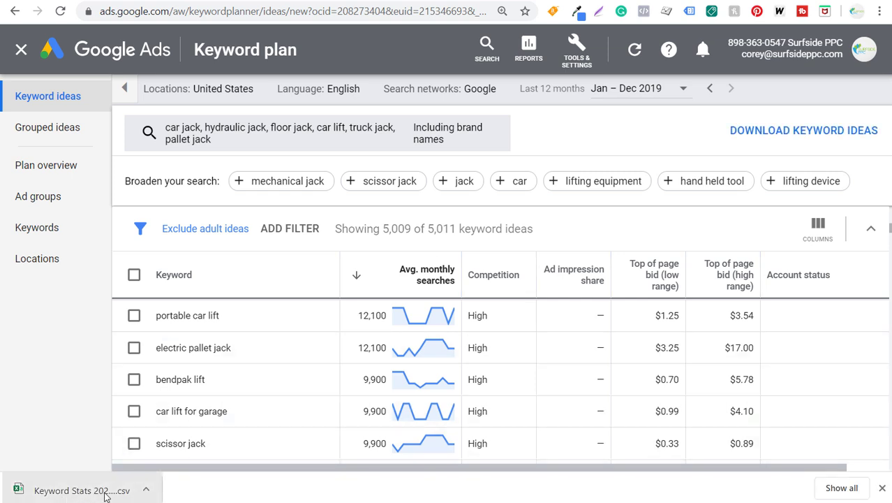
left_click(108, 493)
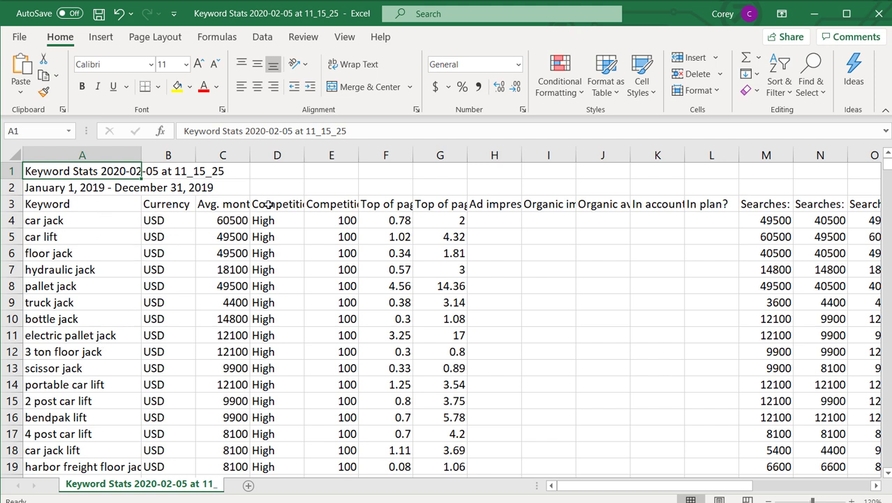
left_click_drag(670, 201, 796, 204)
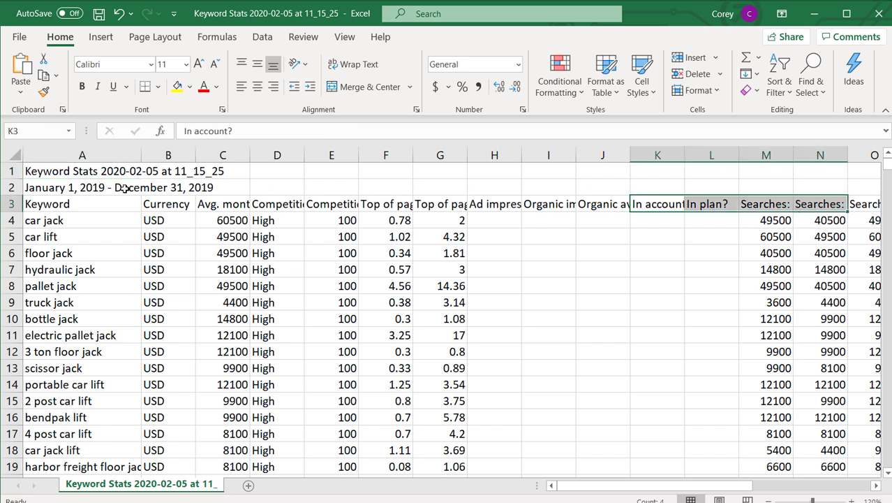
Delete the title row and the date range row above the column headers
left_click_drag(7, 187, 7, 171)
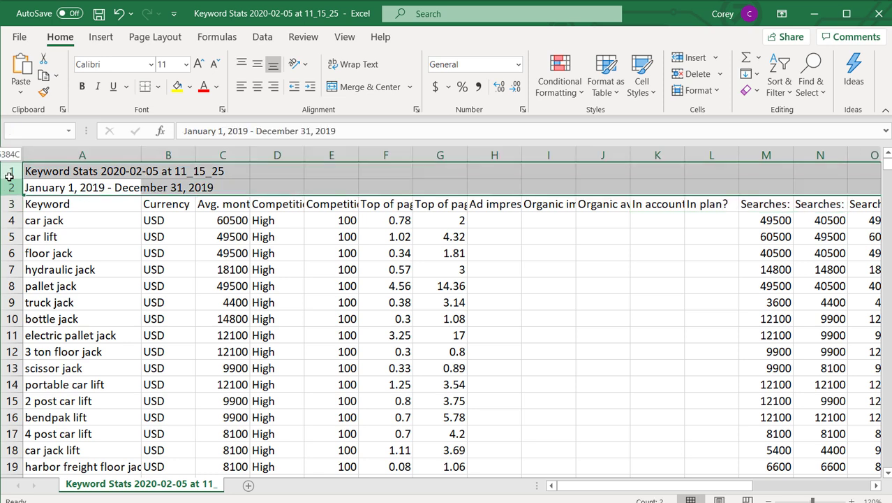
right_click(9, 171)
key("Escape")
key("ctrl+minus")
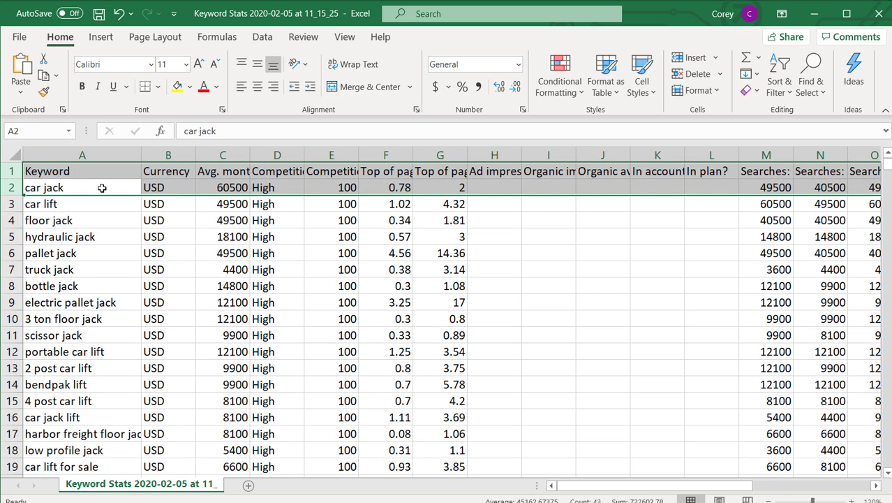
Delete the Currency column from the keyword sheet
left_click(73, 172)
left_click(175, 154)
right_click(175, 153)
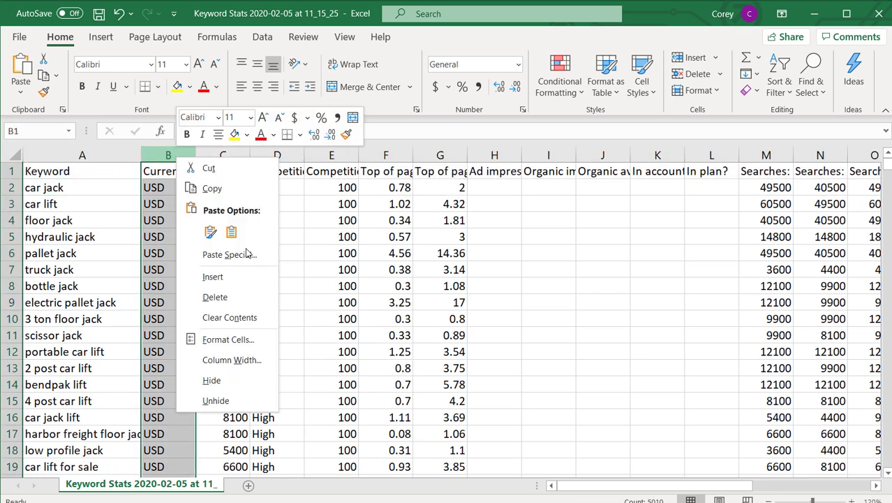
left_click(237, 295)
left_click(68, 173)
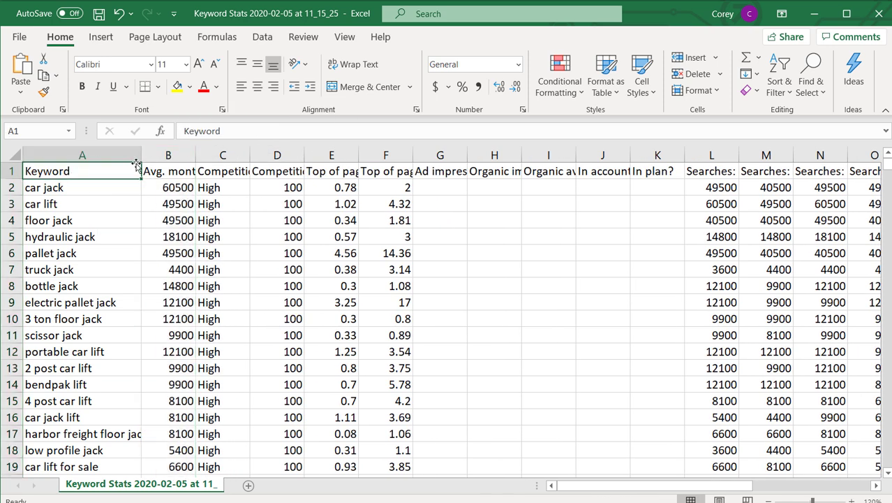
Widen the Avg. monthly searches and high-range bid columns to fit their headers, and delete both competition columns and the low-range bid column
left_click_drag(98, 159, 386, 152)
left_click(254, 235)
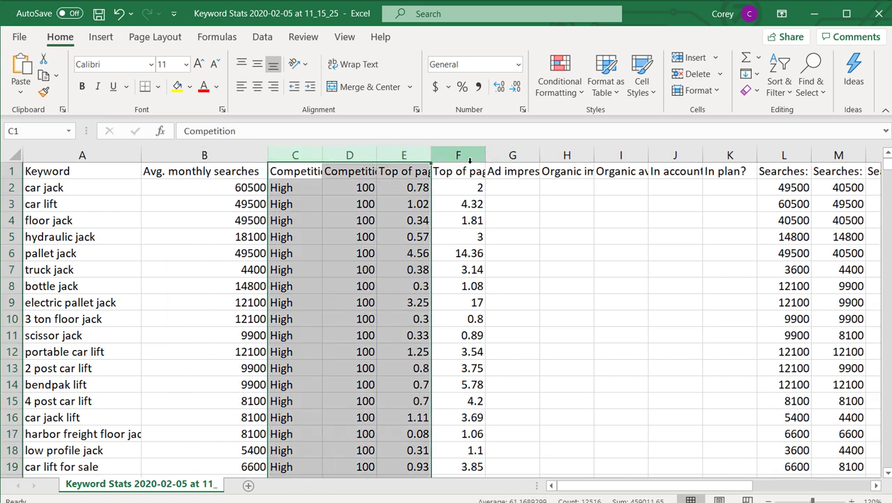
left_click_drag(485, 155, 590, 155)
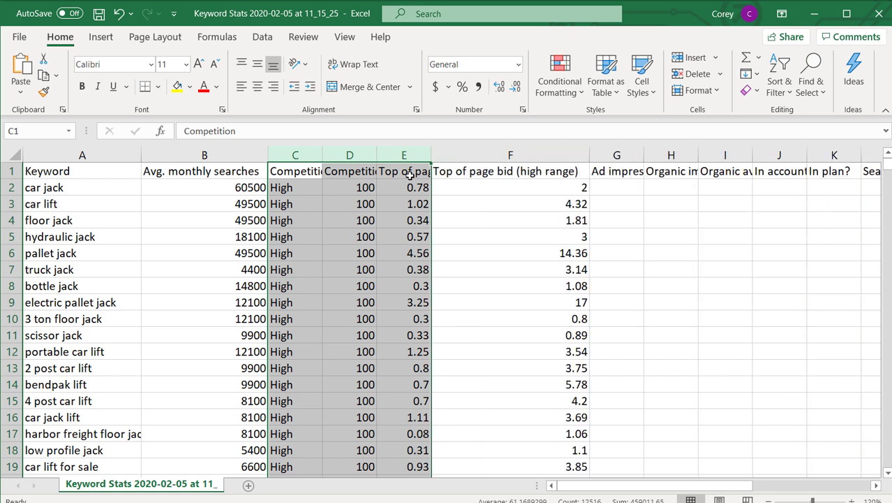
right_click(296, 157)
left_click(354, 298)
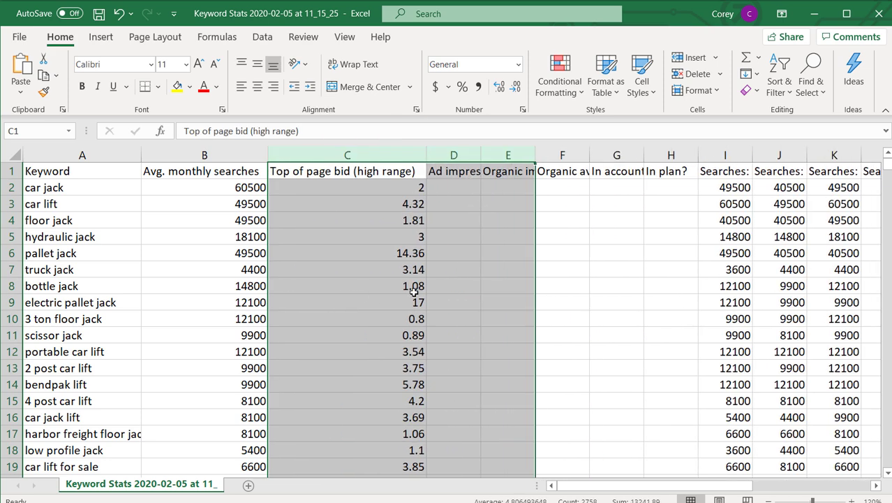
left_click(500, 247)
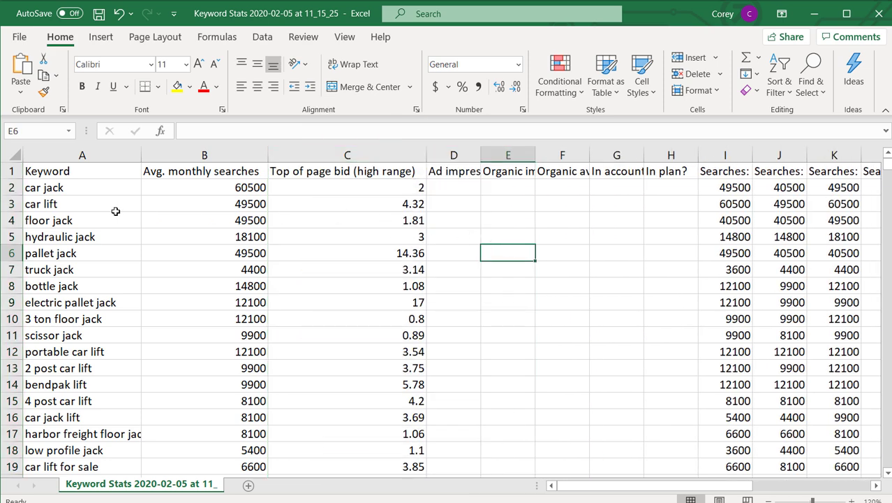
Compare the average monthly searches and high-range top of page bids of the floor jack, pallet jack and car lift keywords
left_click_drag(80, 222, 413, 222)
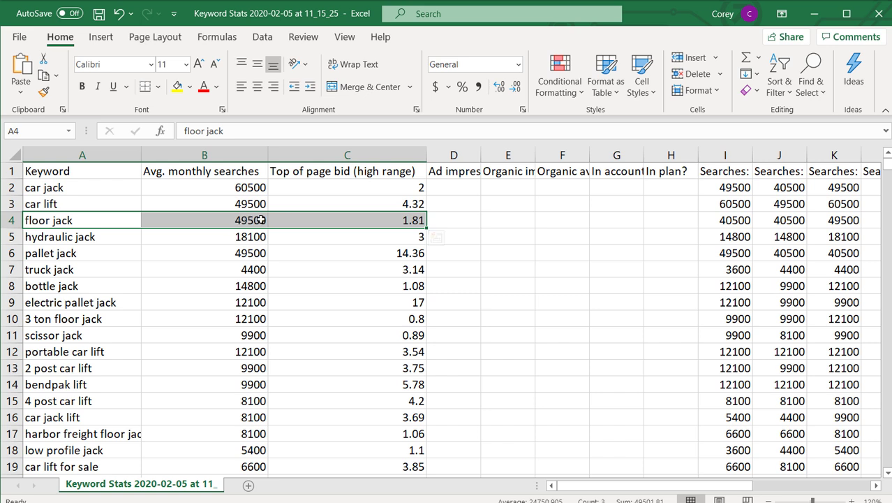
left_click(357, 219)
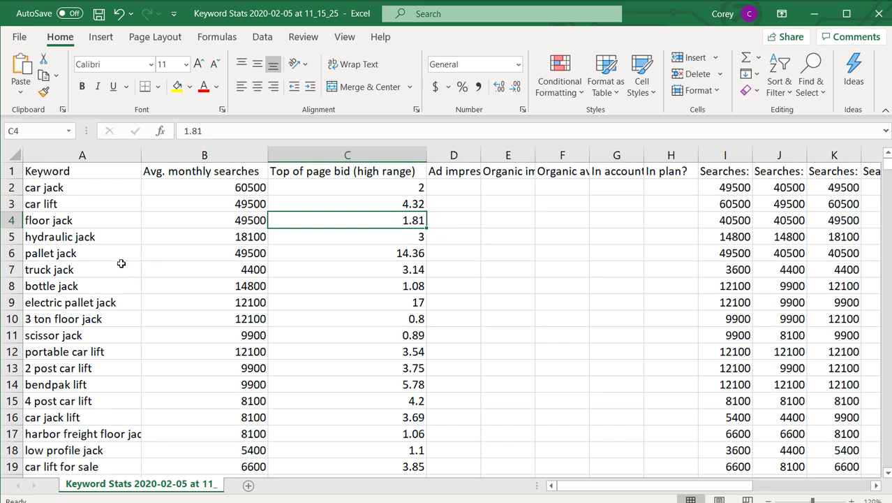
left_click_drag(81, 255, 200, 255)
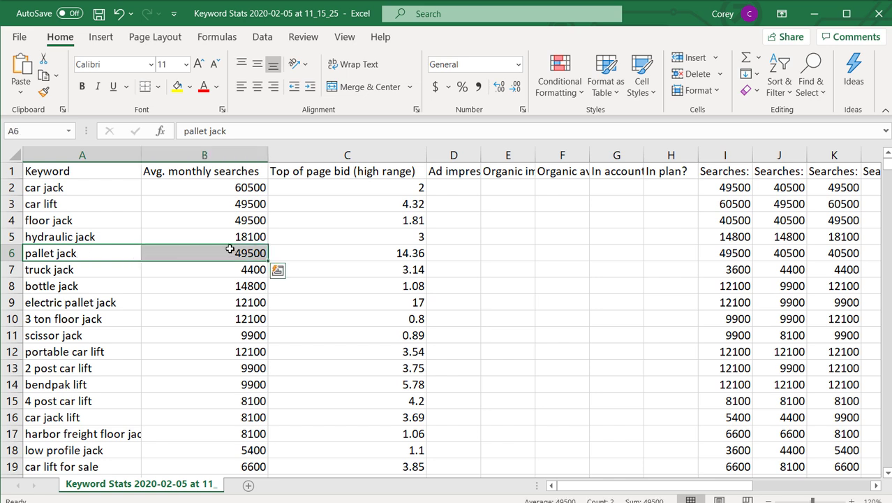
left_click(365, 255)
left_click_drag(84, 252, 232, 253)
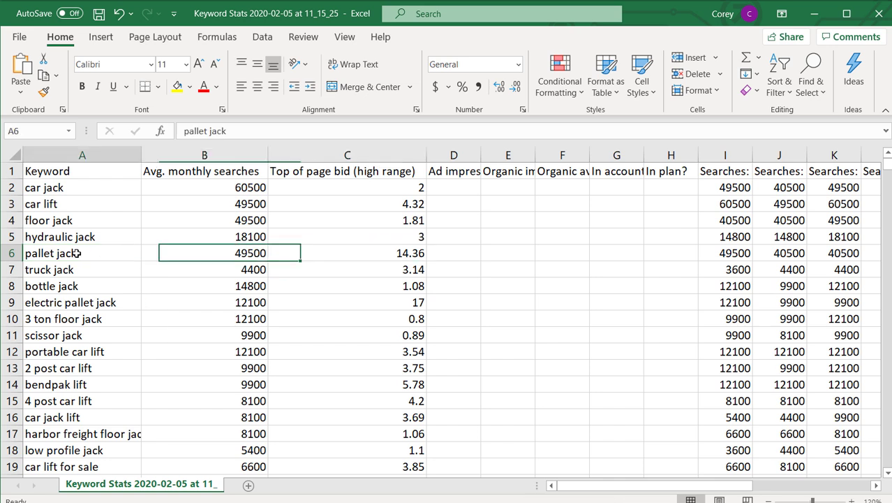
left_click(364, 254)
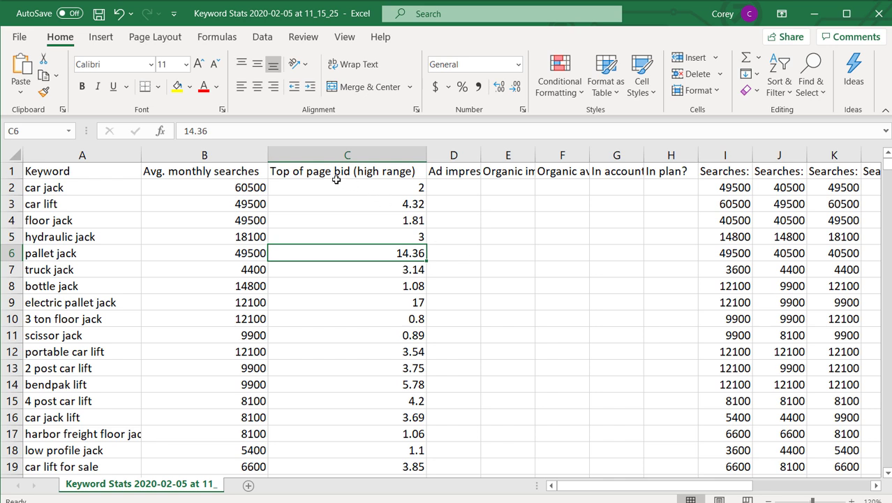
left_click(316, 175)
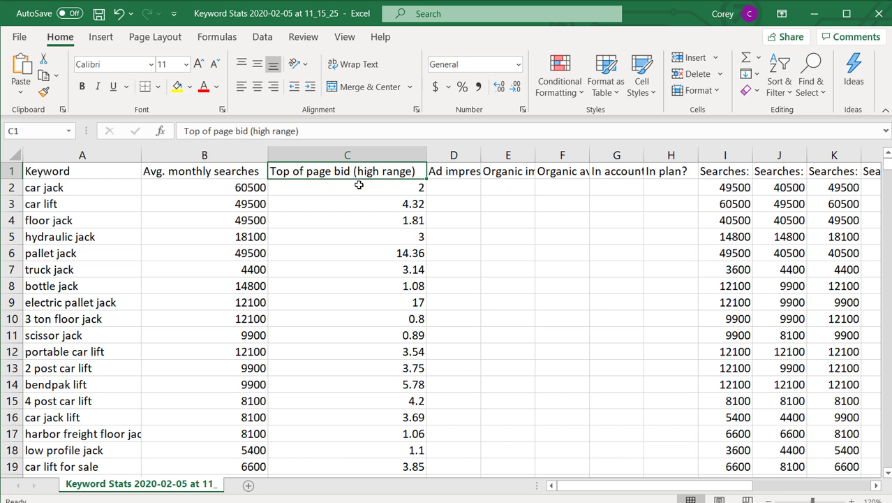
left_click_drag(93, 254, 313, 258)
left_click(367, 254)
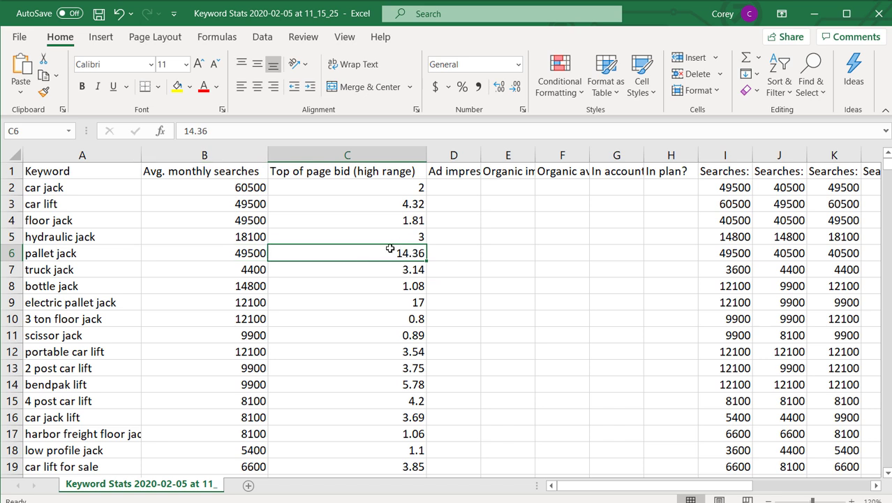
left_click(309, 202)
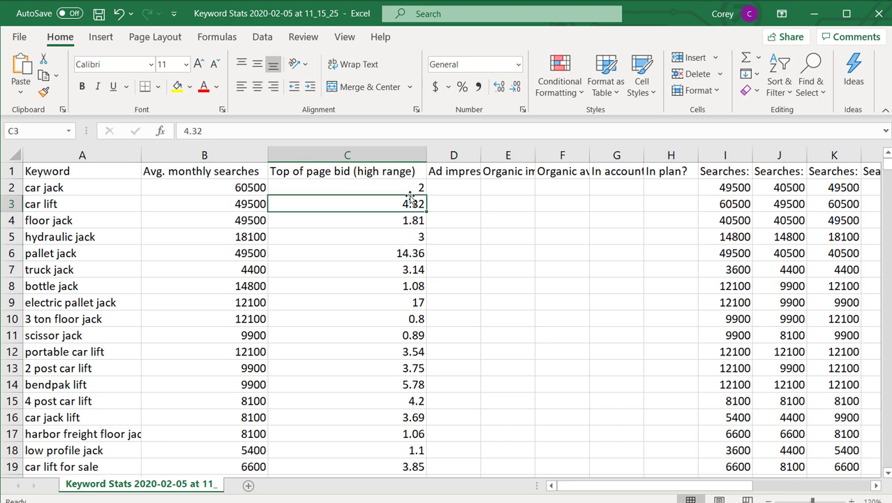
left_click(375, 224)
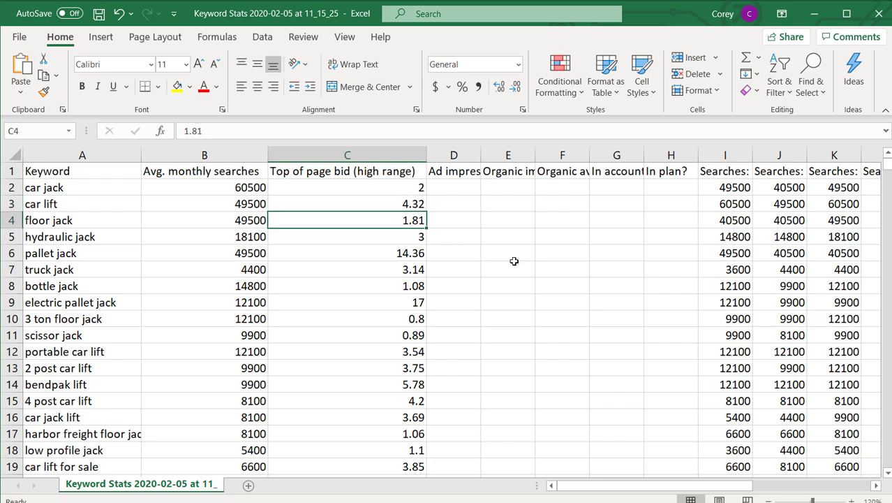
left_click(304, 171)
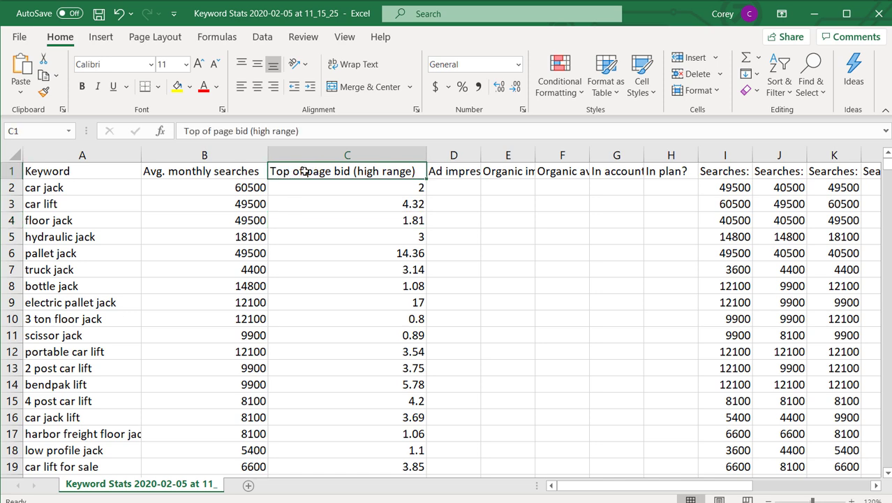
Delete the Top of page bid (high range) column and all columns after it, keeping only Keyword and Avg. monthly searches
left_click(86, 156)
left_click(186, 155)
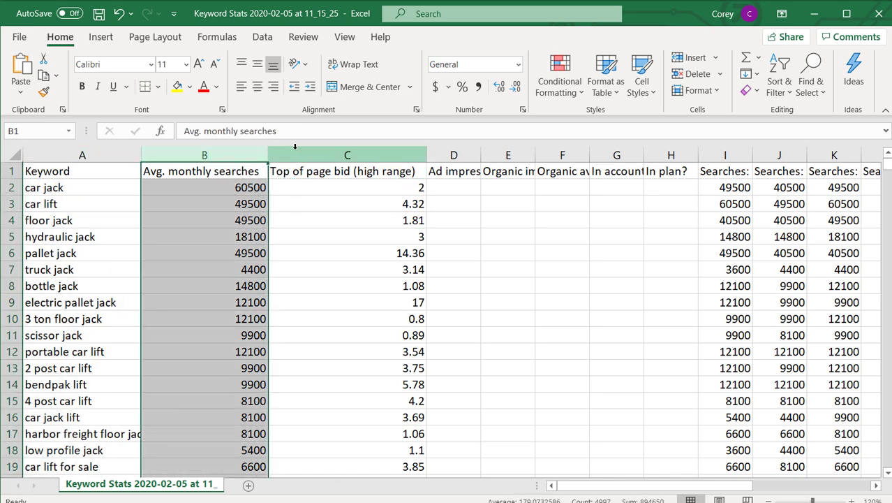
left_click(359, 156)
left_click_drag(358, 156, 837, 105)
key("ctrl+minus")
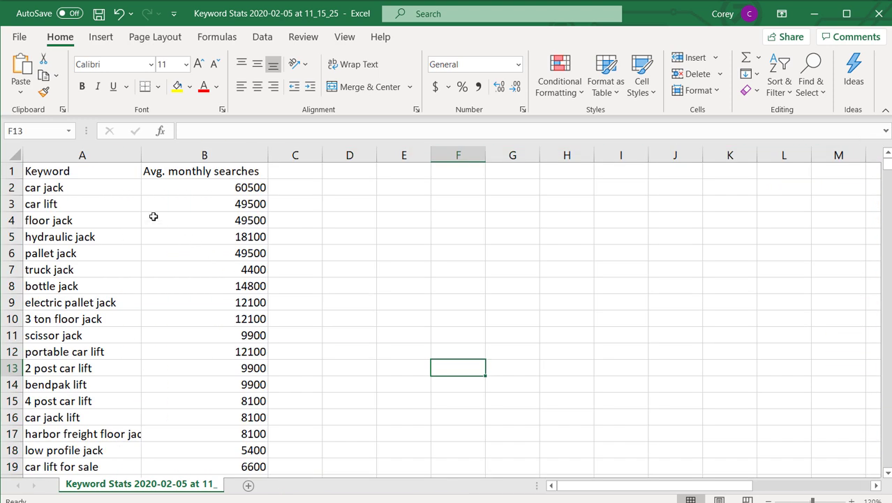
Center the Avg. monthly searches column and widen the Keyword column to fit the longer keywords
left_click(106, 177)
left_click(159, 173)
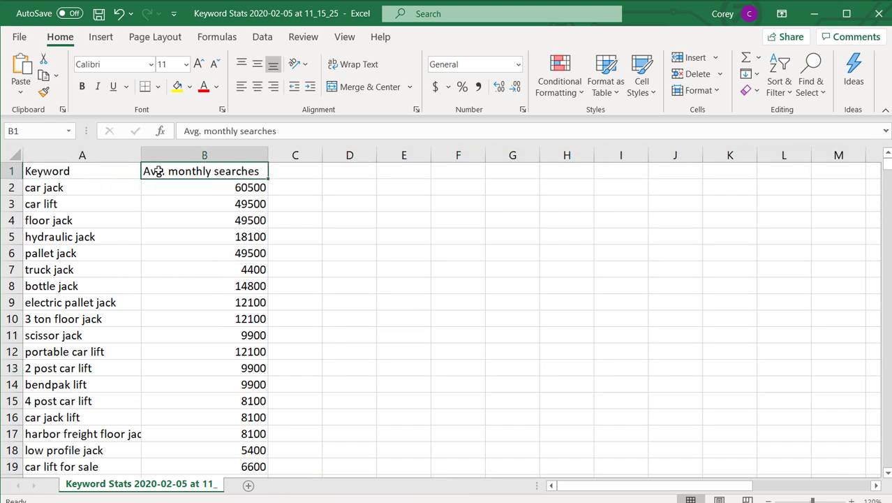
left_click(212, 157)
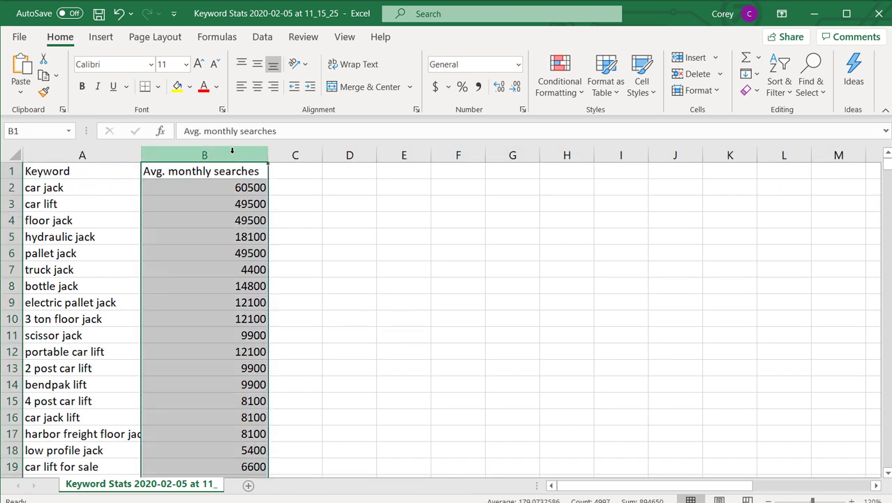
left_click(257, 87)
left_click(441, 271)
left_click_drag(137, 155, 225, 152)
left_click(433, 248)
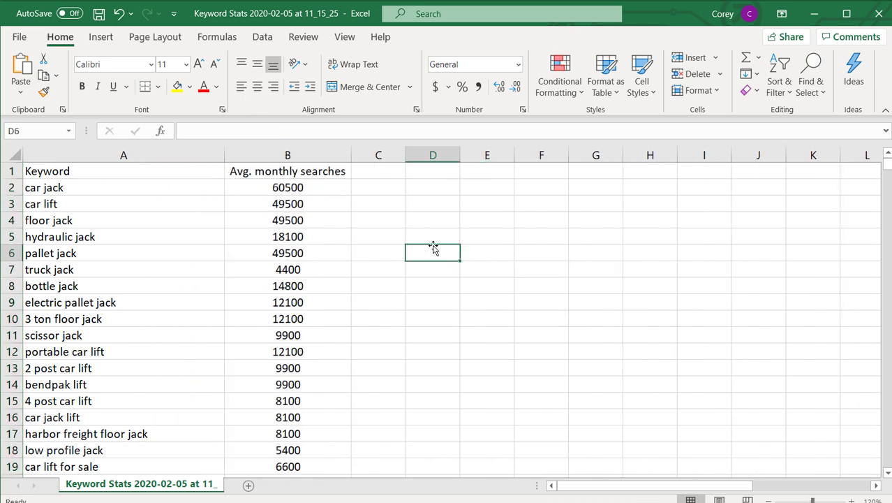
Compare the top keywords in the list with their average monthly searches
left_click(68, 186)
left_click(67, 203)
left_click(75, 219)
left_click(94, 239)
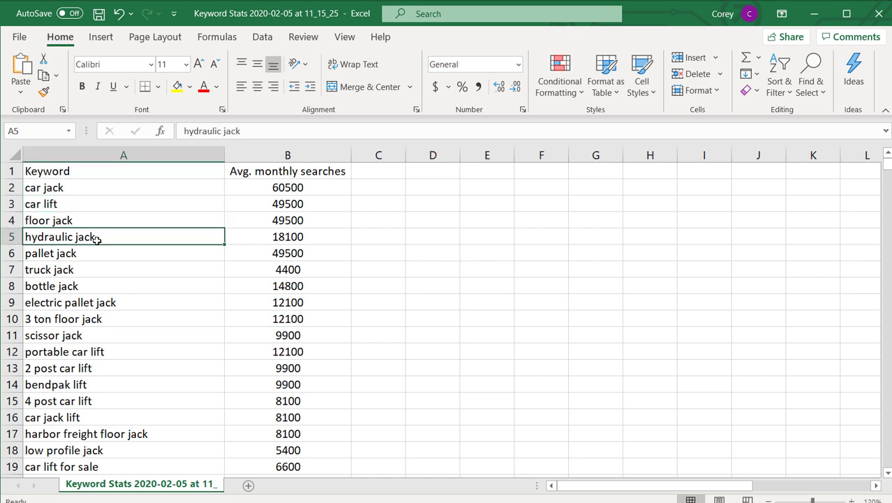
left_click(288, 193)
left_click_drag(289, 207, 313, 367)
left_click(308, 407)
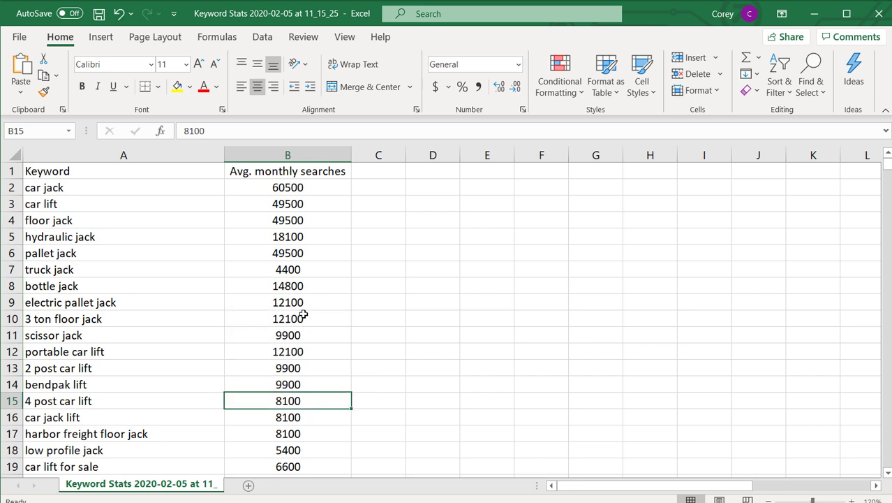
Sort the keyword list by Avg. monthly searches from largest to smallest, expanding the selection so keywords stay with their values
left_click(301, 154)
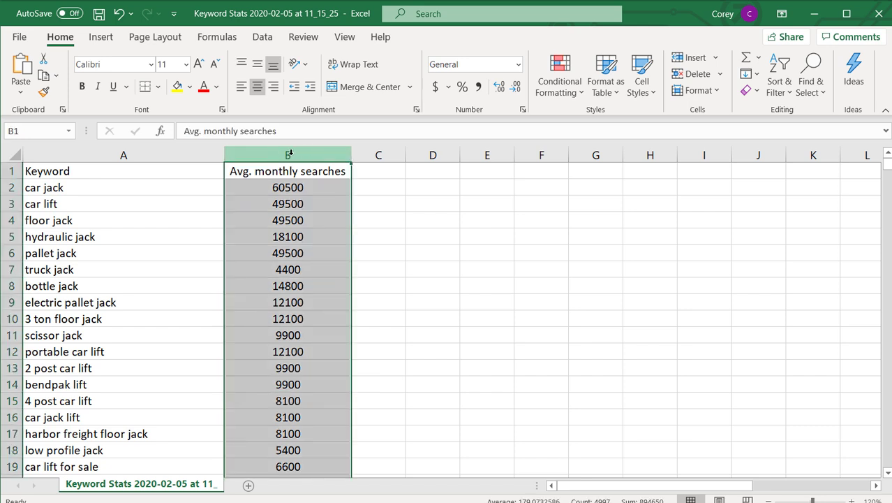
left_click(263, 38)
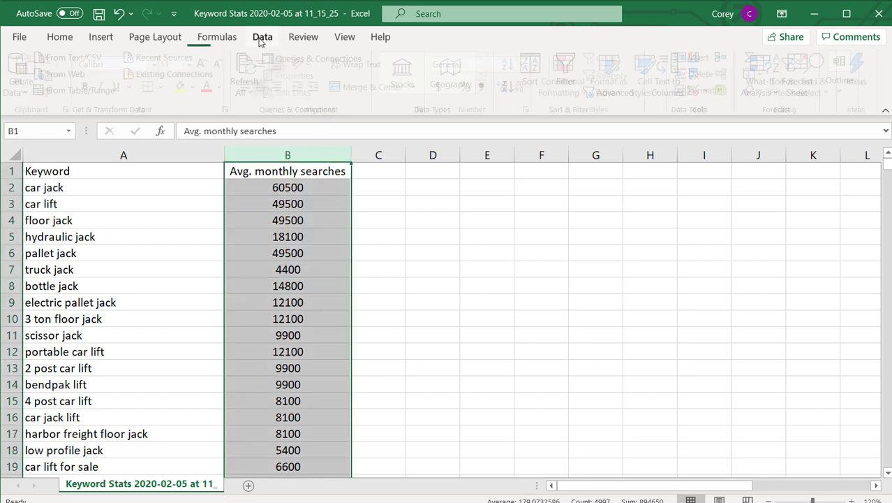
left_click(536, 72)
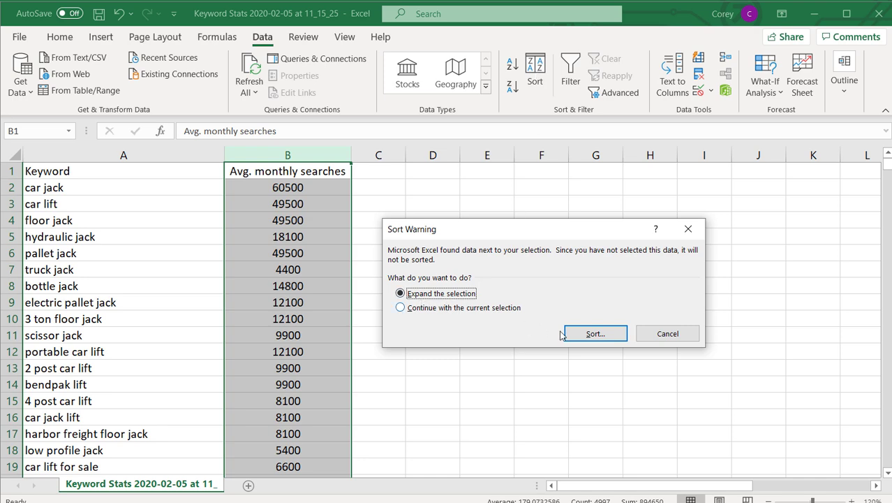
left_click(595, 334)
left_click(464, 267)
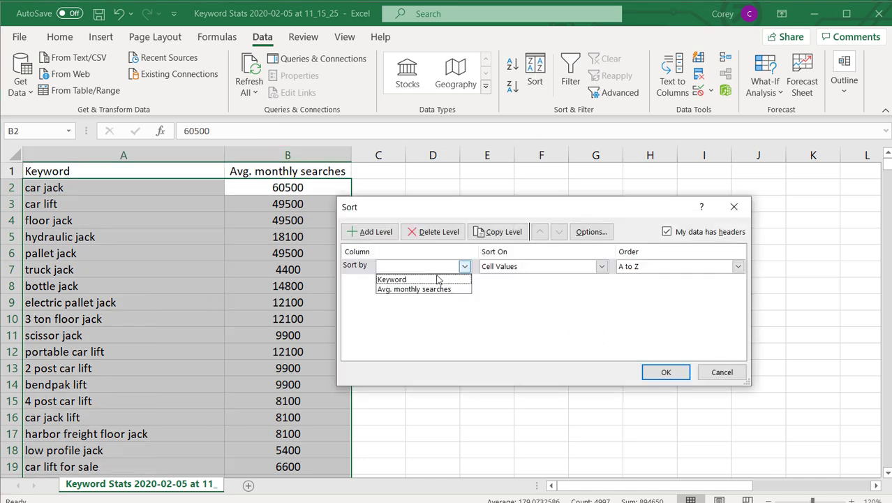
left_click(419, 289)
left_click(673, 266)
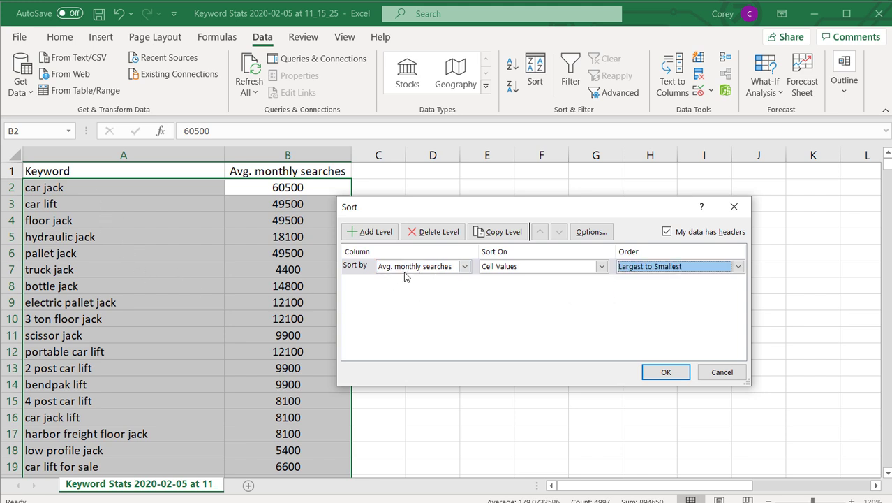
left_click(671, 372)
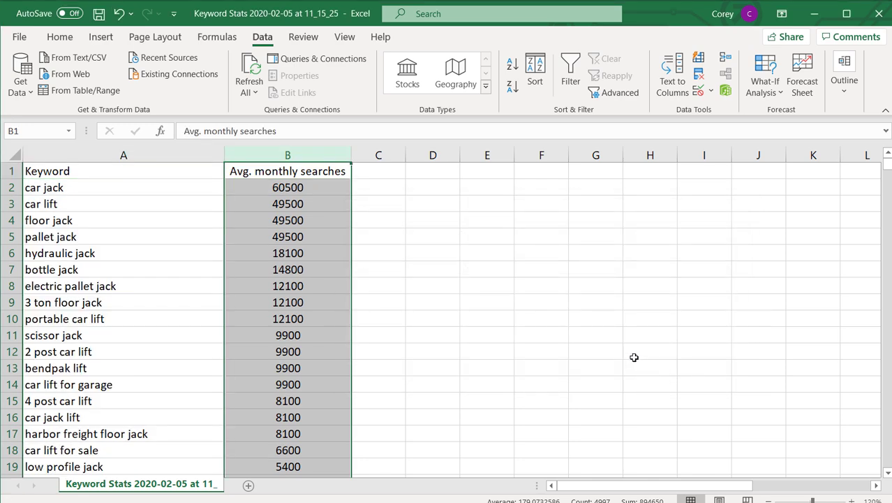
left_click(569, 327)
left_click_drag(99, 188, 286, 451)
left_click(481, 363)
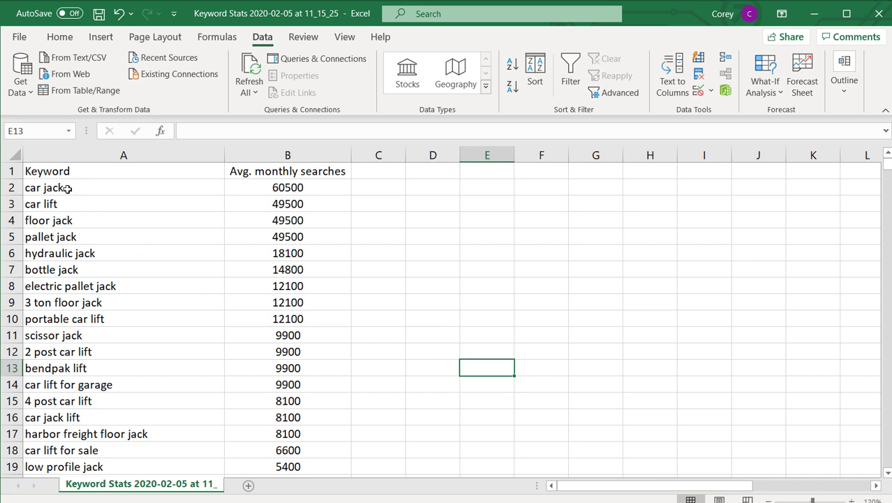
Insert a blank row above the car lift keyword and another above floor jack
left_click(14, 203)
right_click(14, 203)
left_click(48, 321)
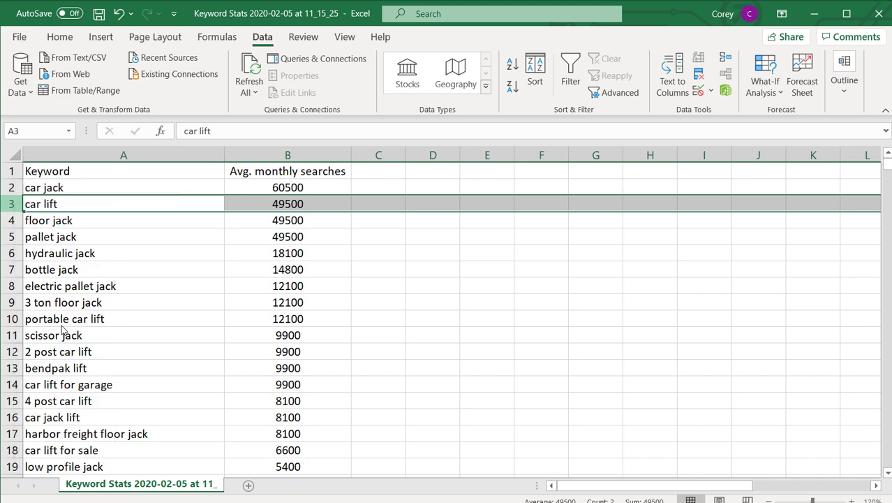
right_click(11, 236)
left_click(44, 355)
left_click(103, 320)
left_click(56, 188)
left_click(66, 220)
left_click(79, 251)
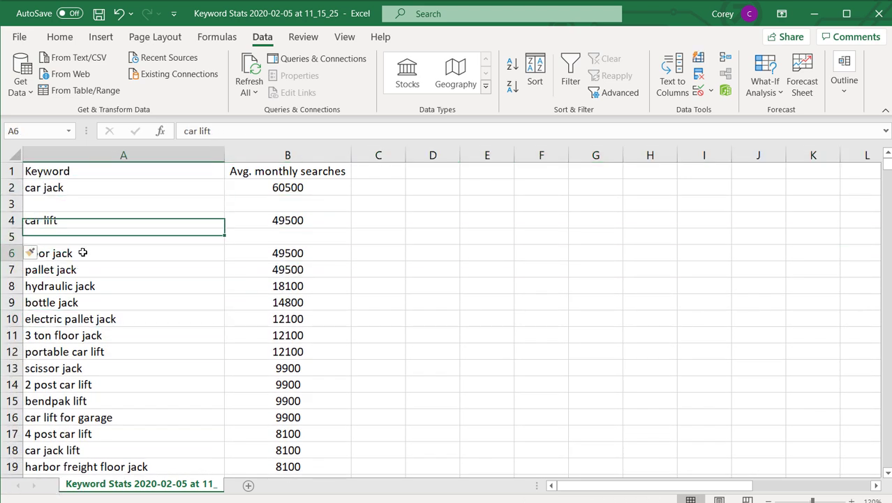
Insert blank rows above and below the pallet jack keyword to set it apart
left_click(16, 270)
right_click(16, 271)
left_click(39, 136)
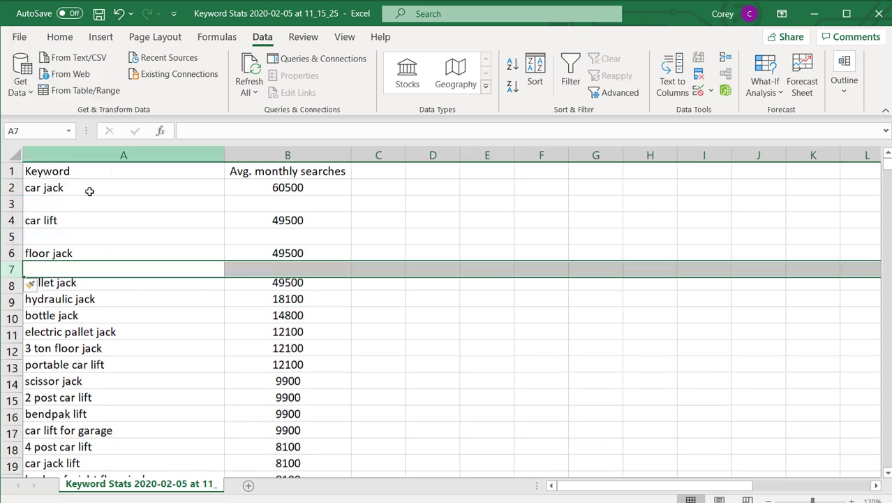
key("F4")
left_click(402, 221)
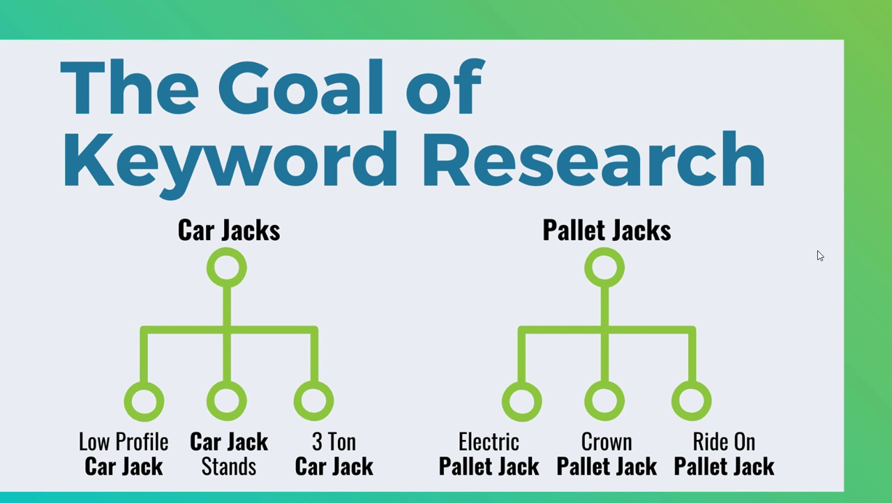
Switch from the slide back to the Keyword Stats 2020-02-05 workbook in Excel and check the separated main keywords
mouse_move(357, 418)
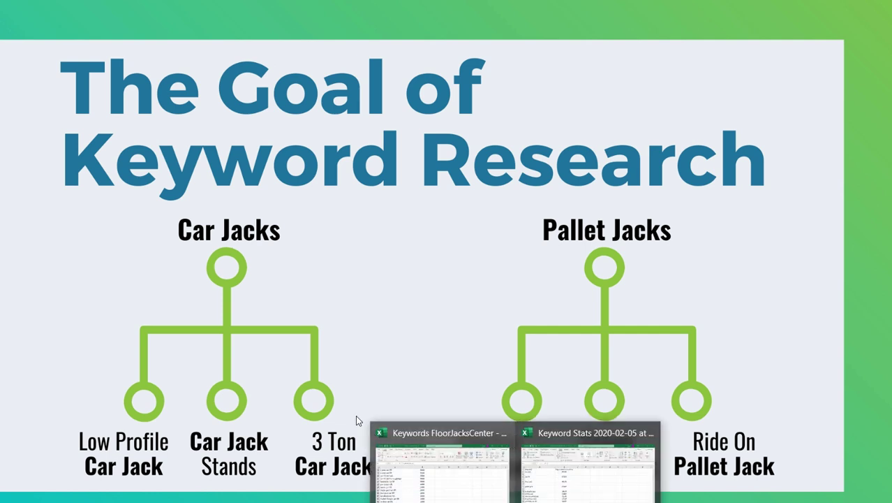
left_click(576, 497)
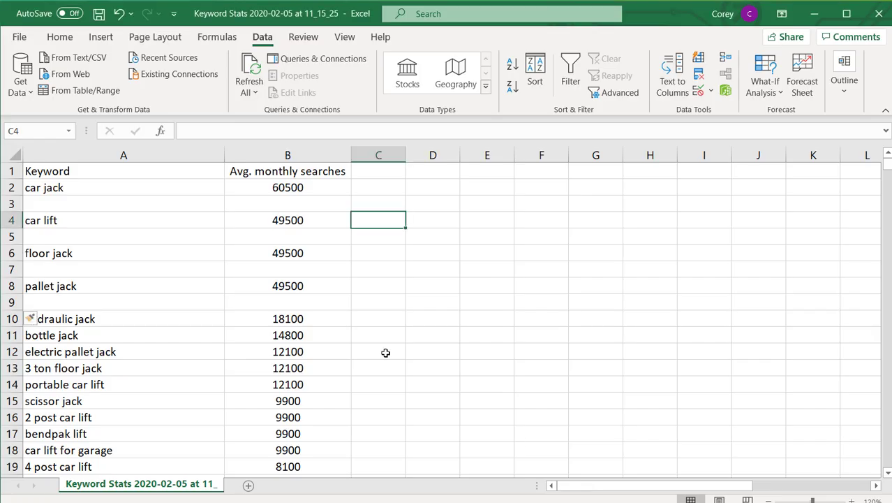
left_click(32, 190)
left_click(60, 218)
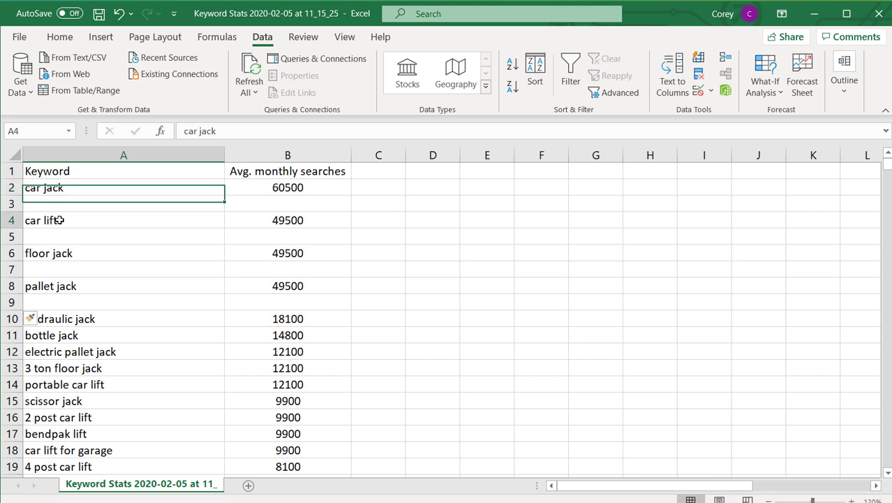
left_click(77, 252)
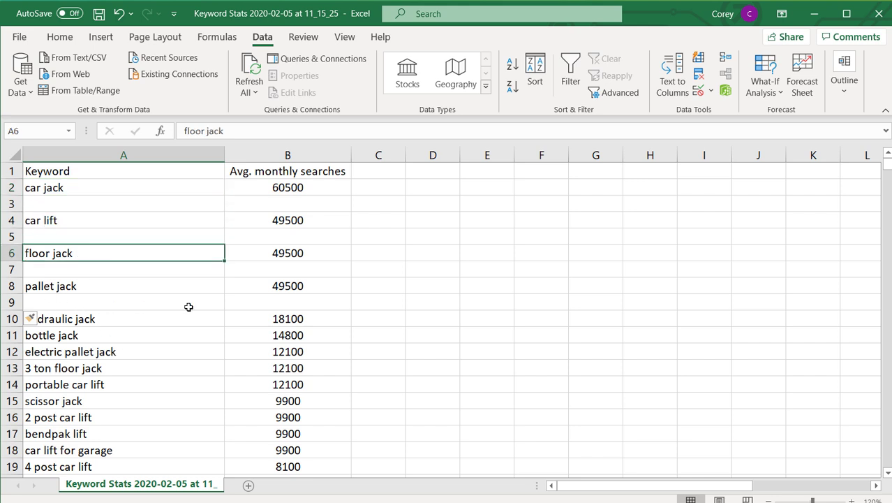
Insert another blank row under pallet jack and move electric pallet jack with its search volume into row 9
left_click(12, 303)
right_click(14, 306)
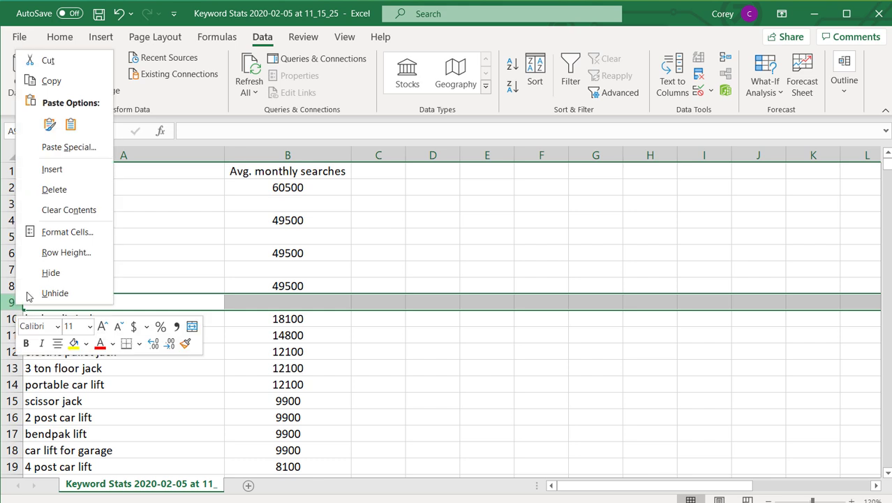
left_click(42, 171)
left_click(381, 318)
left_click_drag(70, 286, 324, 286)
left_click(391, 370)
left_click_drag(94, 366, 291, 305)
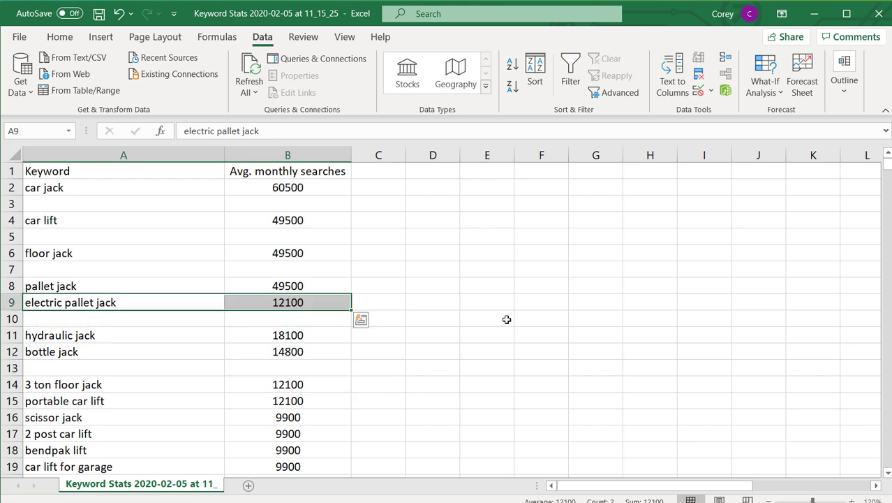
Make the pallet jack keyword and its search volume bold as the group heading above electric pallet jack
left_click(507, 319)
left_click_drag(140, 287, 293, 289)
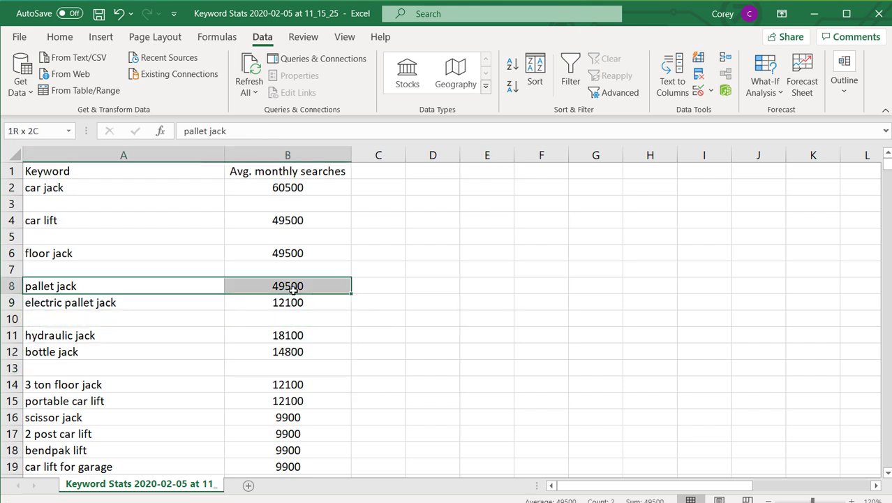
key("ctrl+b")
left_click(282, 357)
left_click_drag(101, 303, 265, 303)
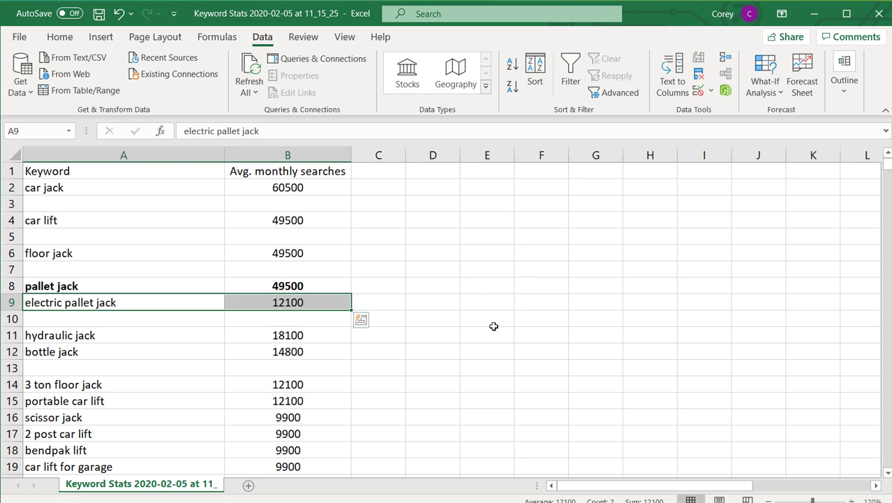
Switch to the Keywords FloorJacksCenter workbook and examine the finished car jack keyword group at the start of the list
left_click(446, 474)
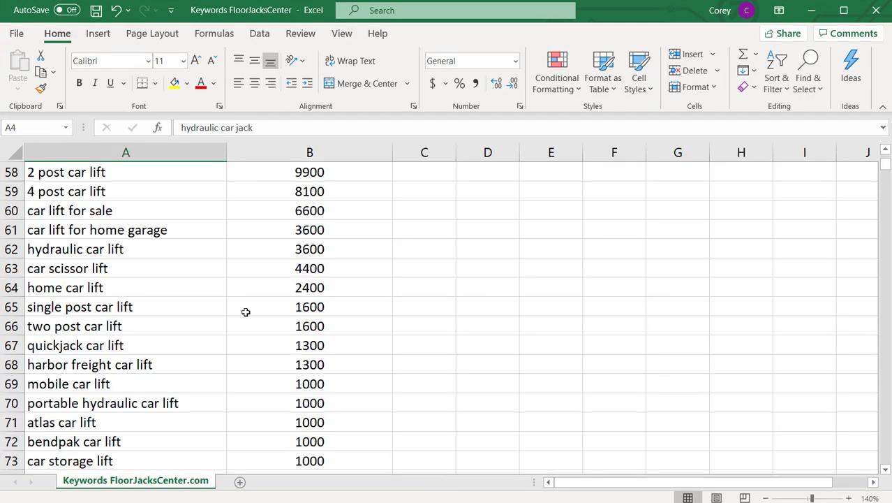
scroll(246, 311, "up", 19)
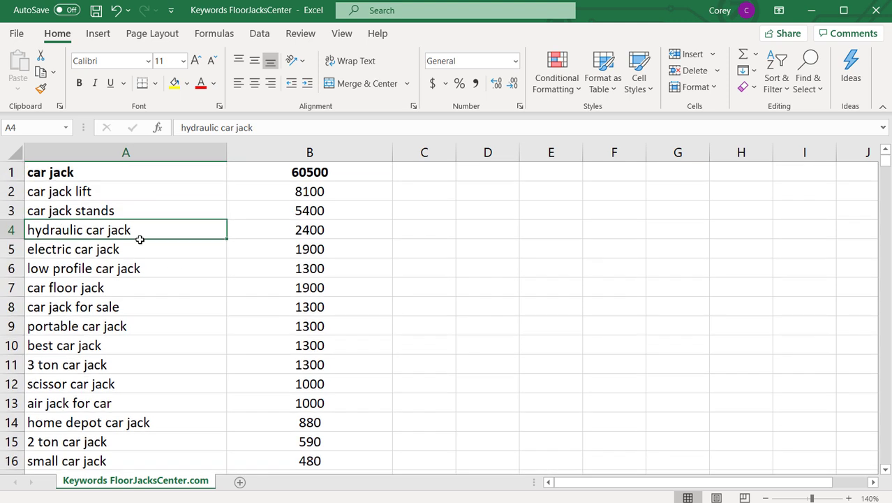
left_click_drag(73, 191, 327, 387)
left_click(490, 339)
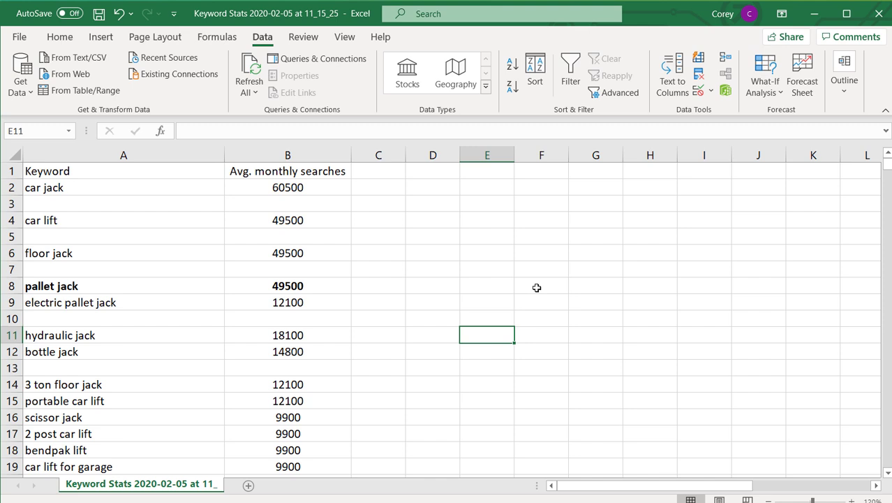
Insert a blank row between the hydraulic jack and bottle jack keywords
left_click_drag(104, 330, 295, 335)
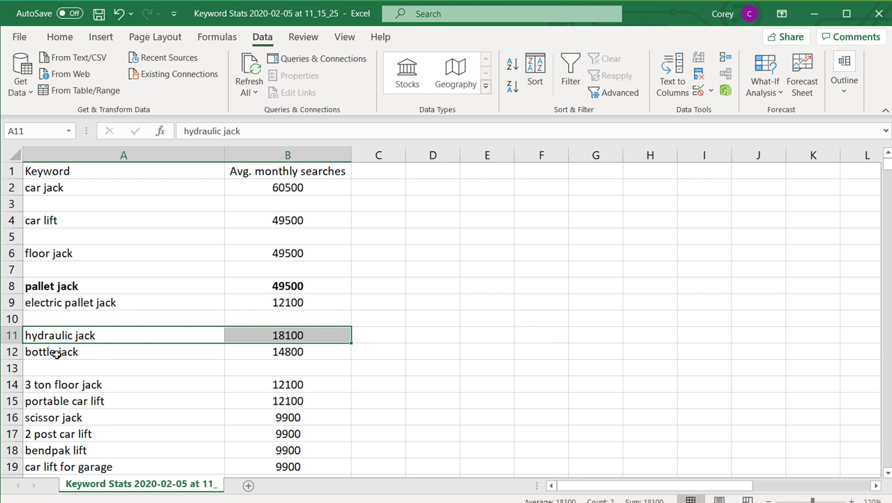
left_click(12, 352)
right_click(13, 352)
left_click(64, 215)
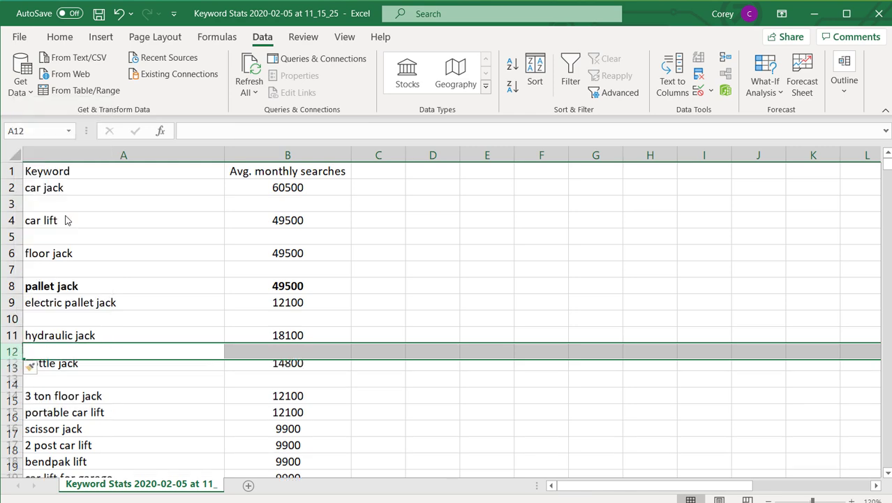
left_click(391, 280)
Review the bold main keyword headings from car jack to scissor jack and the ungrouped keywords listed below them
scroll(387, 280, "down", 2)
scroll(387, 280, "down", 1)
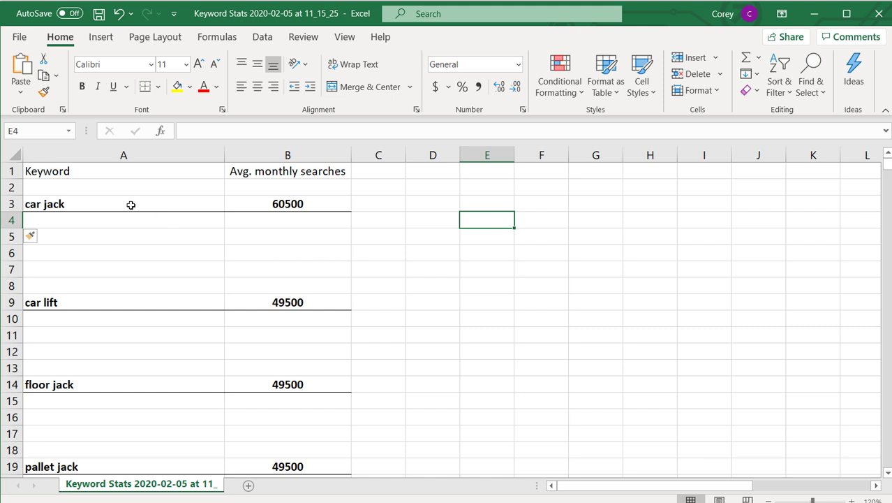
left_click(130, 205)
scroll(396, 238, "down", 5)
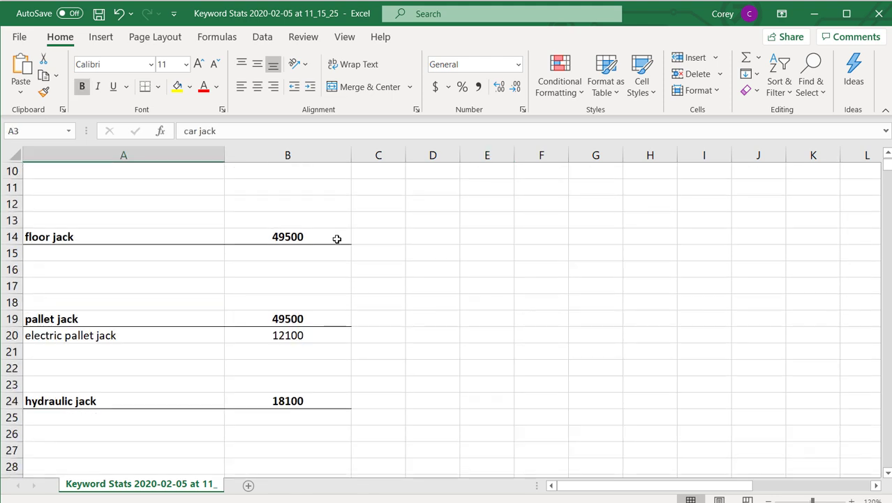
left_click_drag(79, 238, 293, 236)
left_click(433, 237)
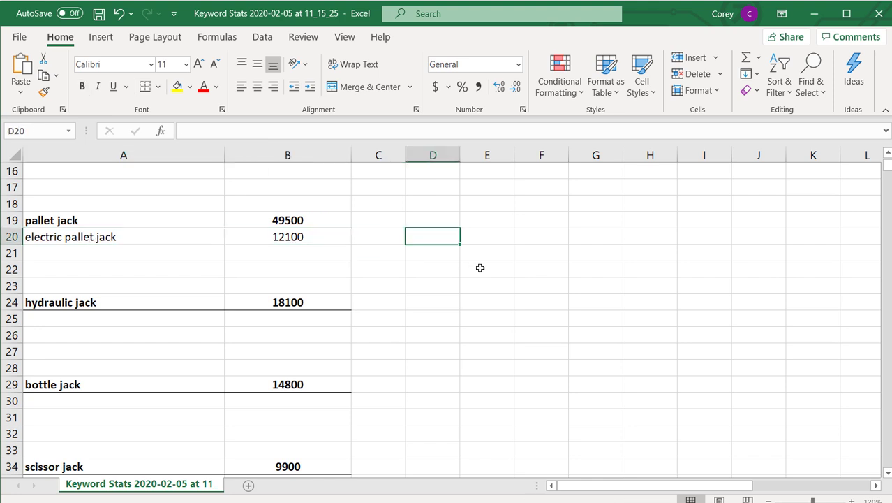
scroll(480, 267, "down", 6)
left_click_drag(116, 252, 314, 429)
left_click(466, 368)
scroll(472, 366, "up", 3)
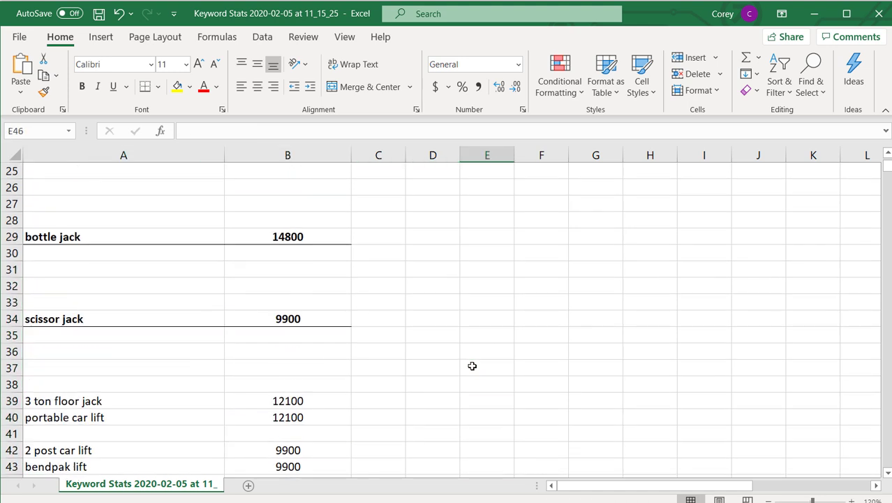
scroll(472, 366, "up", 8)
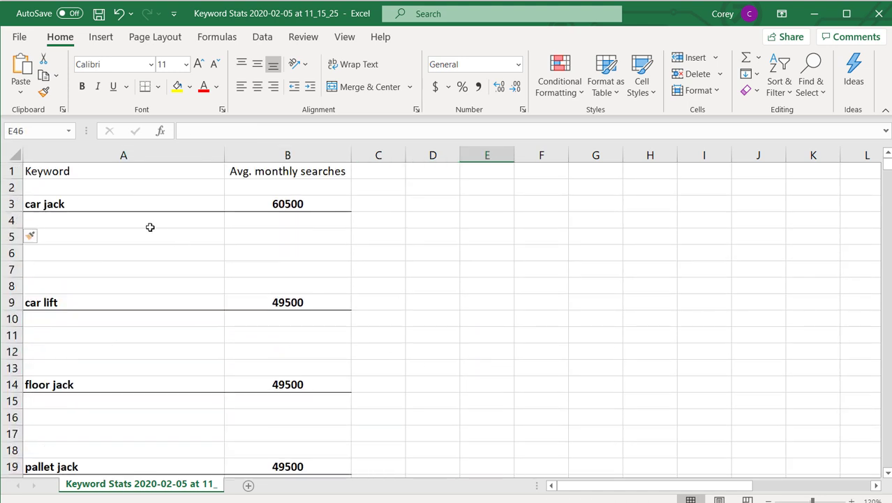
left_click(84, 204)
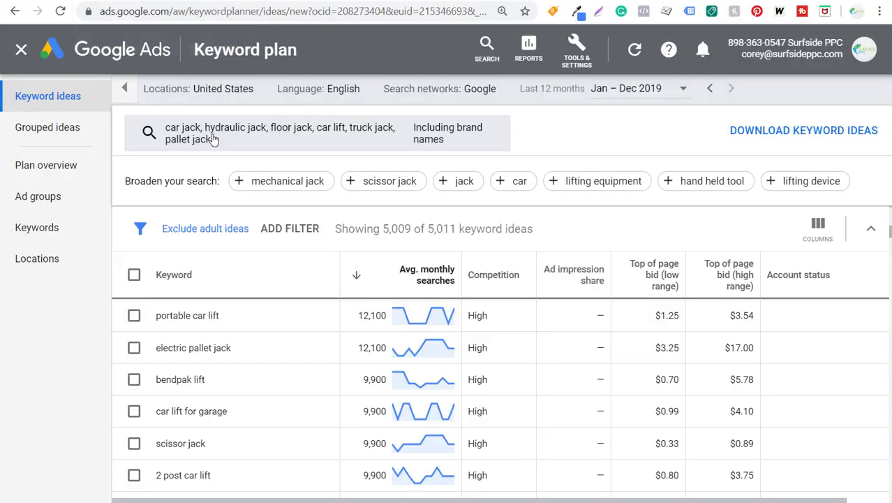
Remove every search term except car jack and get the keyword ideas for it
left_click(213, 139)
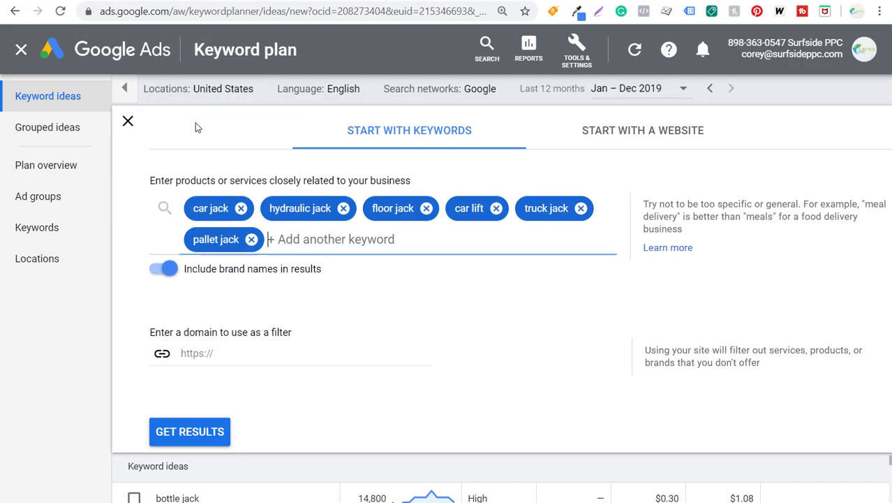
left_click(252, 236)
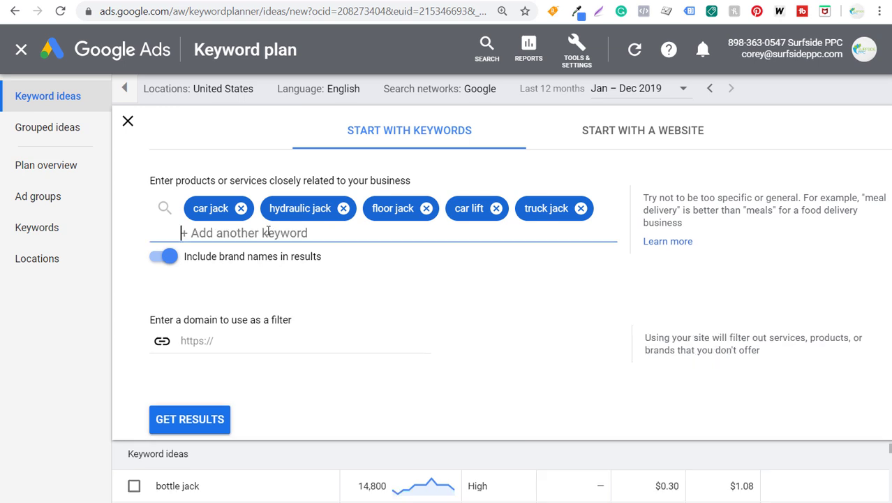
left_click(343, 208)
left_click(322, 208)
left_click(314, 210)
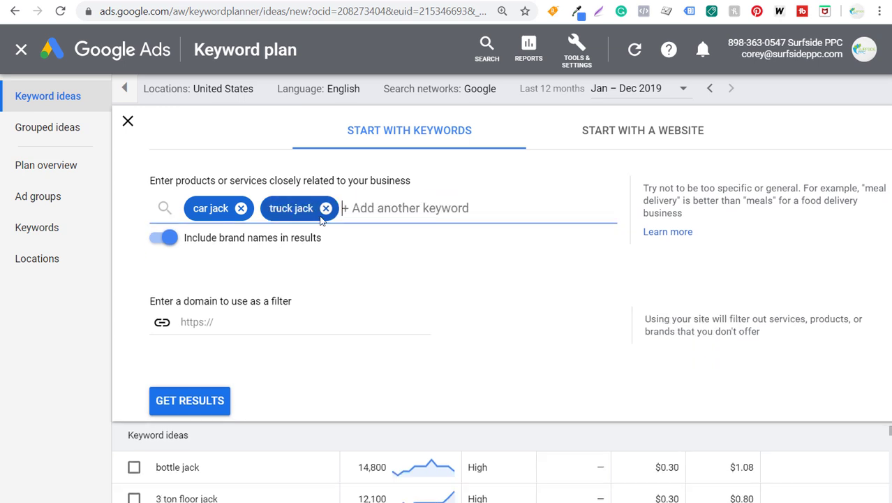
left_click(325, 210)
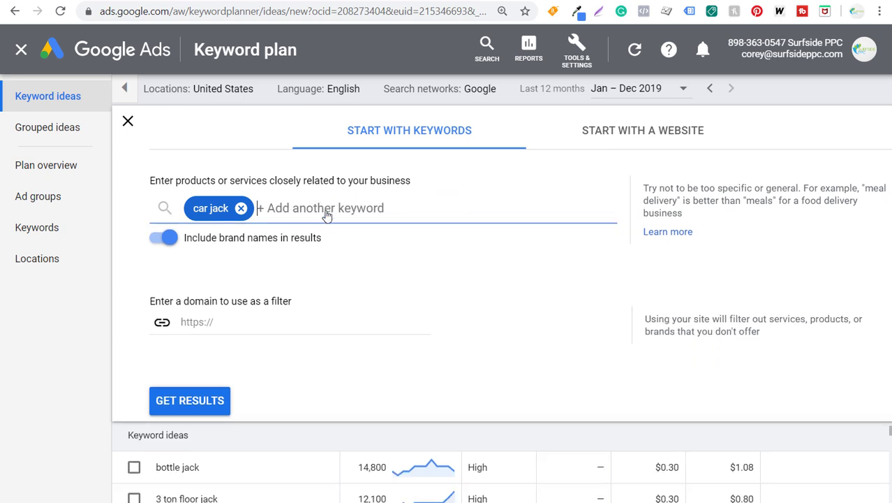
left_click(214, 406)
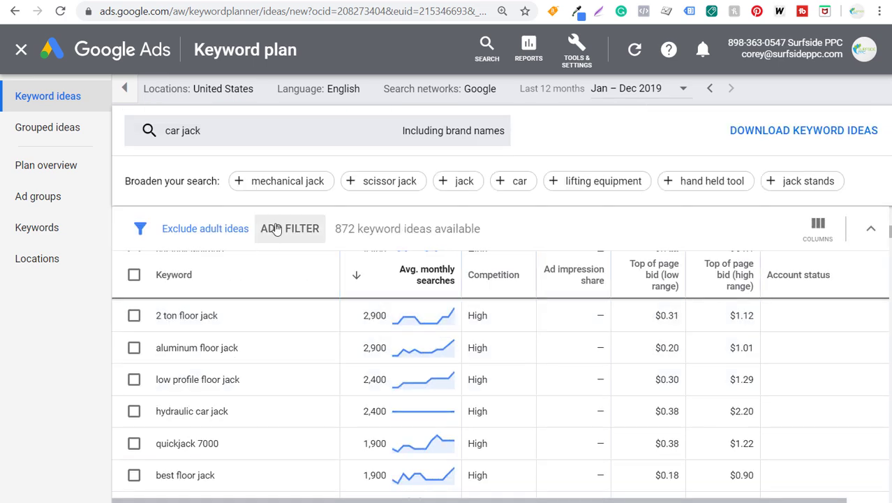
Filter the keyword ideas to those whose keyword text contains car jack and look through them
left_click(276, 228)
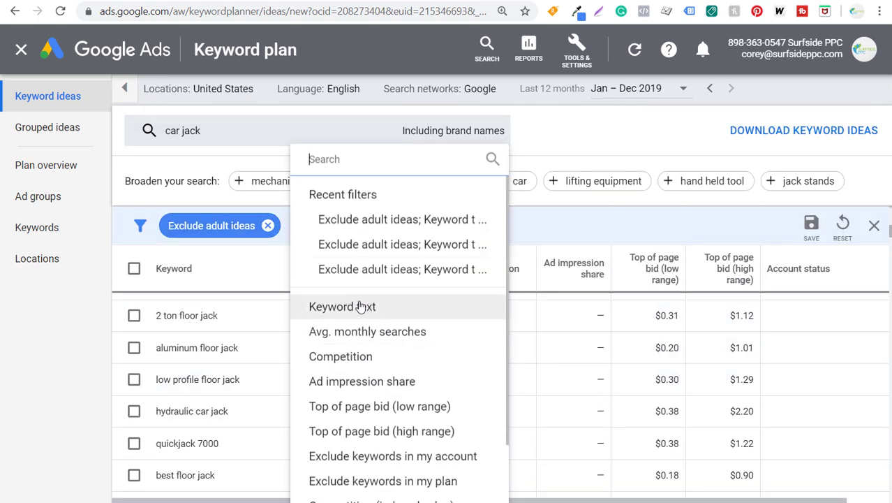
left_click(353, 307)
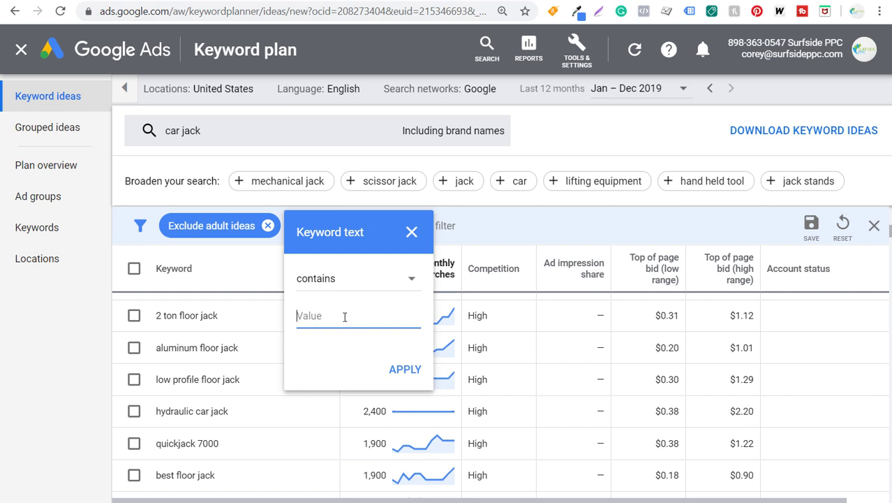
type("car jack")
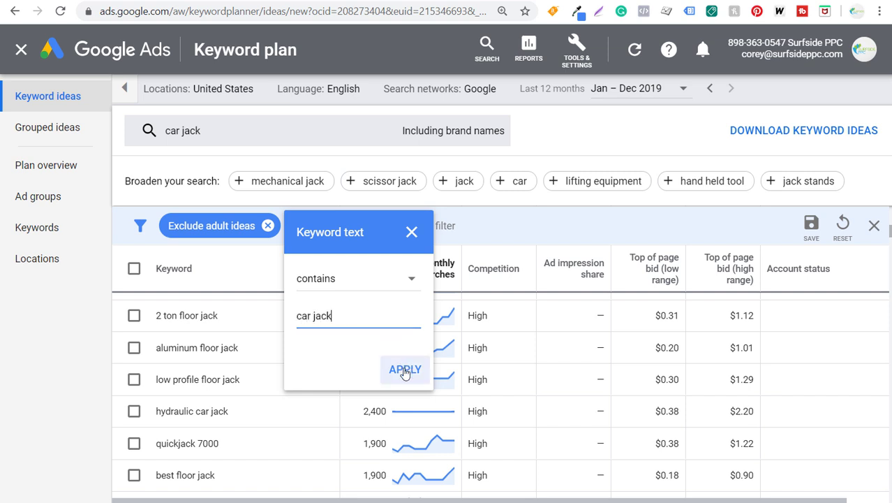
left_click(405, 372)
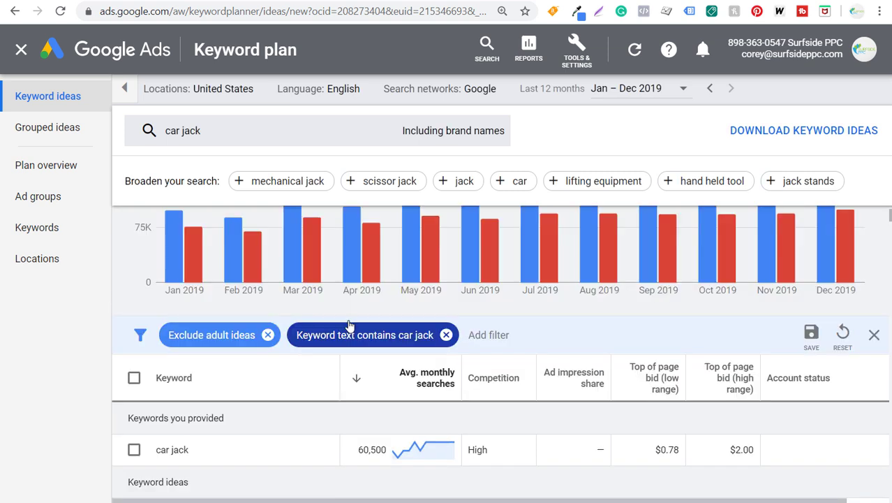
scroll(350, 325, "down", 1)
scroll(349, 349, "down", 2)
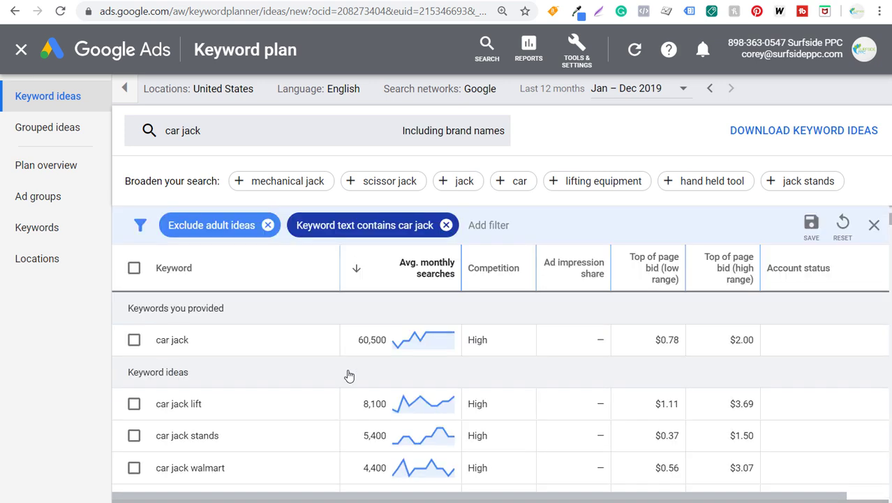
scroll(160, 341, "down", 2)
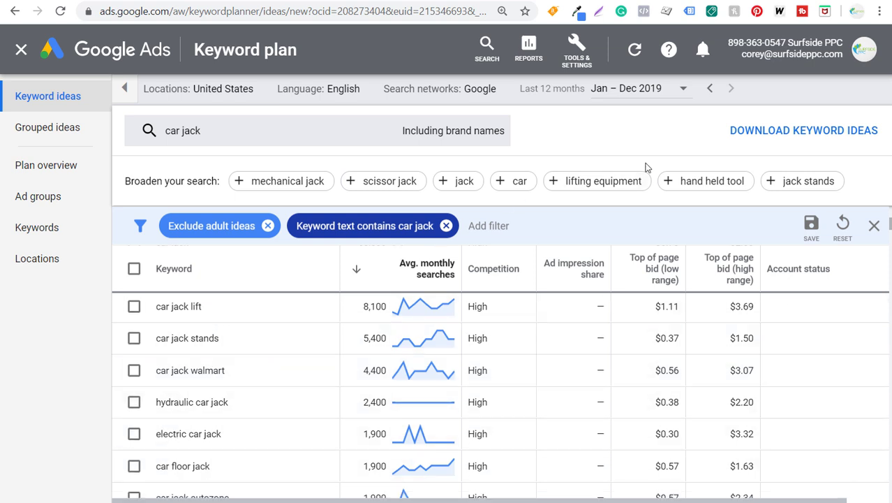
Download the filtered keyword ideas, open the CSV in Excel and delete the two title rows above the column headings
left_click(779, 133)
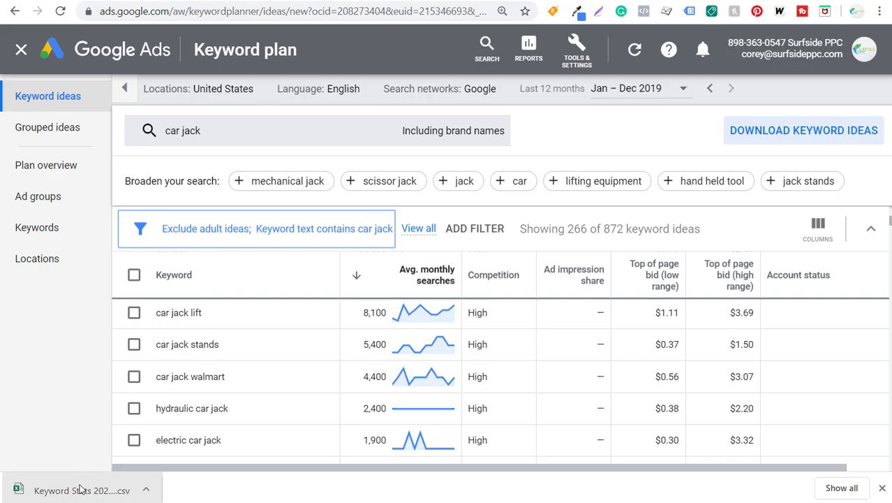
left_click(80, 489)
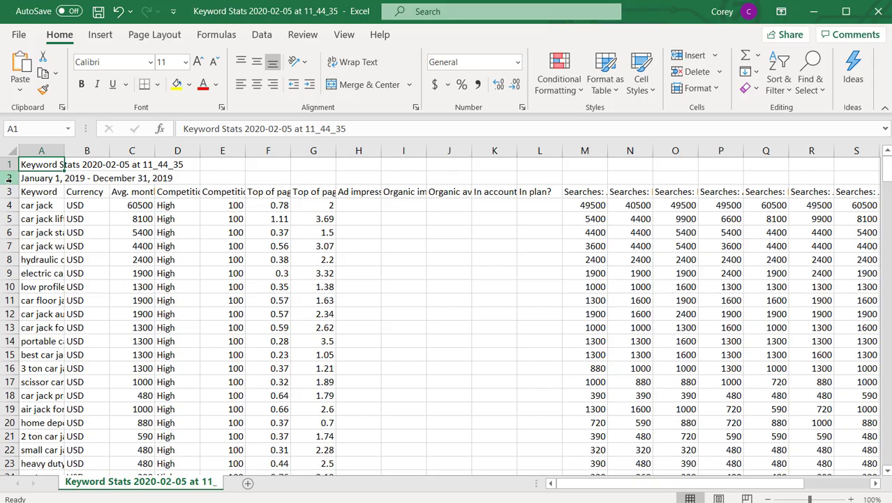
left_click_drag(7, 179, 6, 164)
right_click(5, 165)
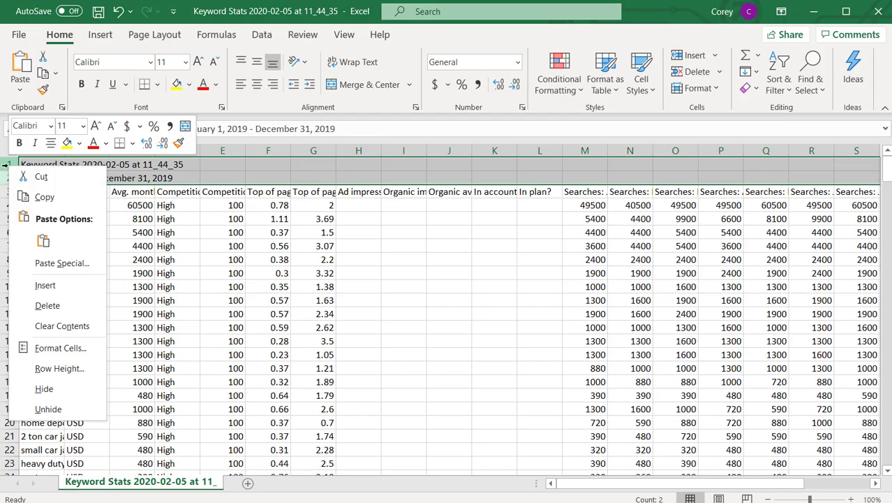
left_click(48, 305)
left_click(268, 259)
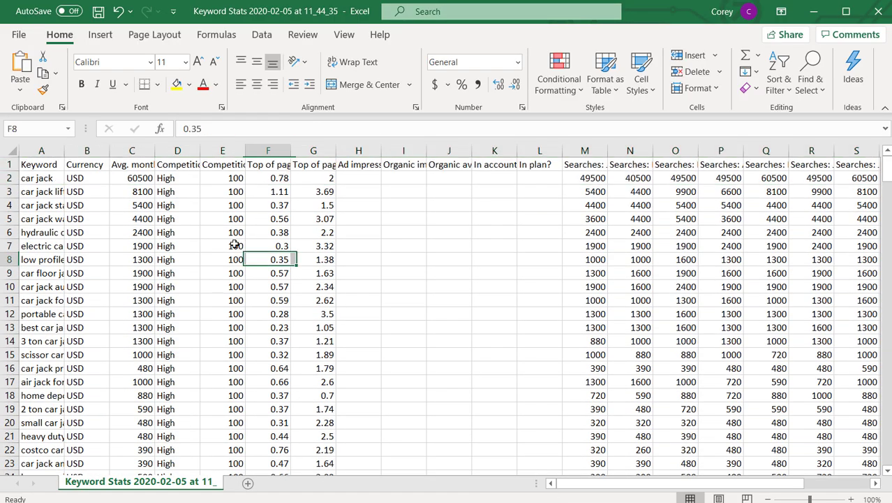
Reduce the sheet to the Keyword and Avg. monthly searches columns, widening both and centring the search volumes
right_click(81, 150)
left_click(122, 291)
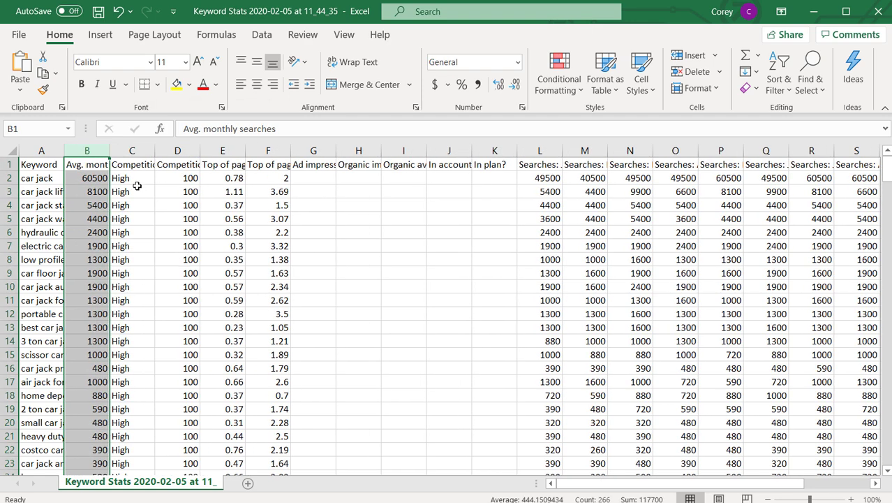
left_click_drag(130, 155, 881, 140)
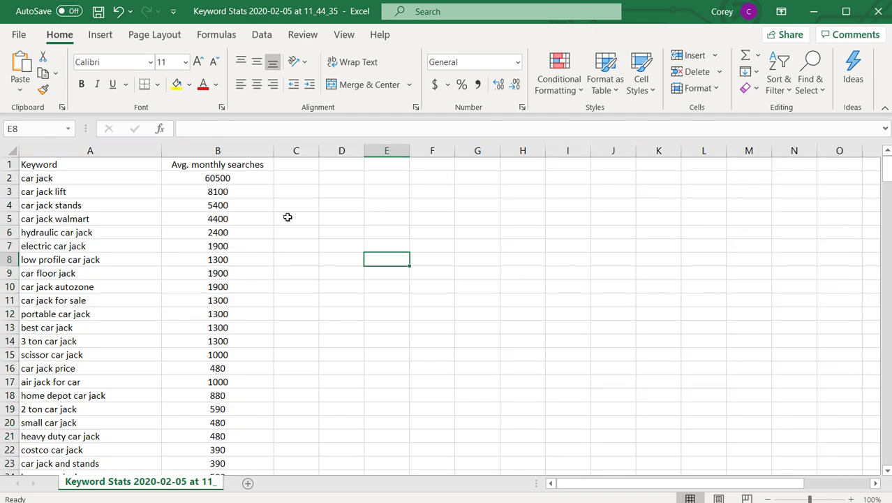
Sort the keyword list by Avg. monthly searches from largest to smallest, expanding the selection to include the keywords
left_click(215, 150)
left_click(264, 36)
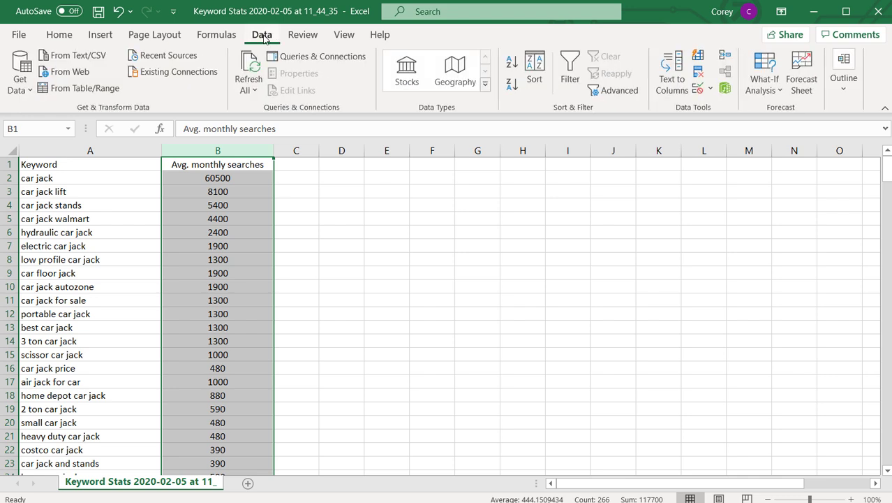
left_click(518, 79)
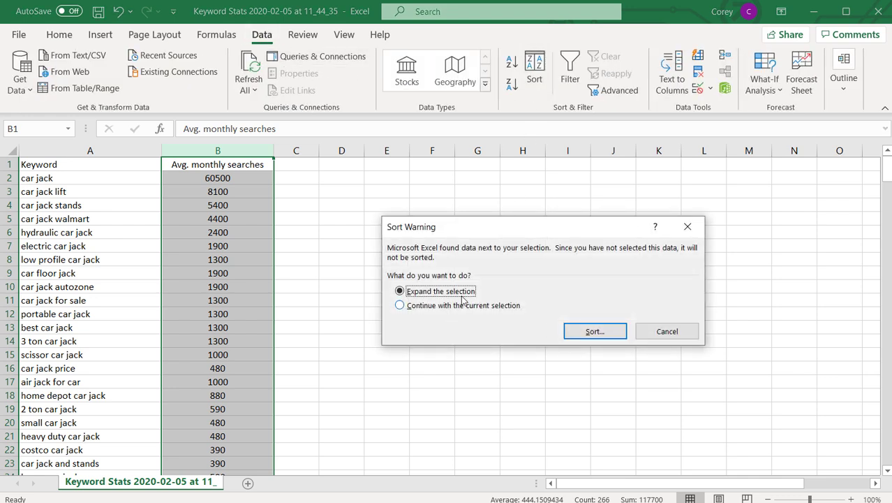
left_click(596, 331)
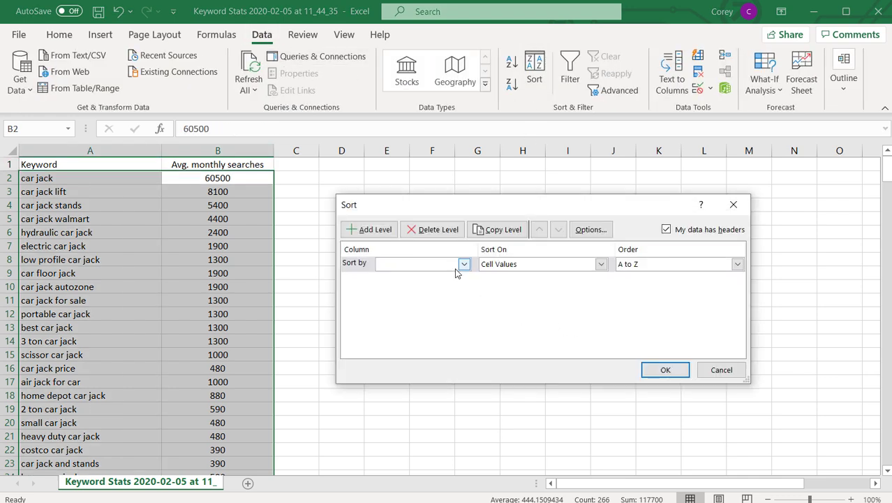
left_click(500, 263)
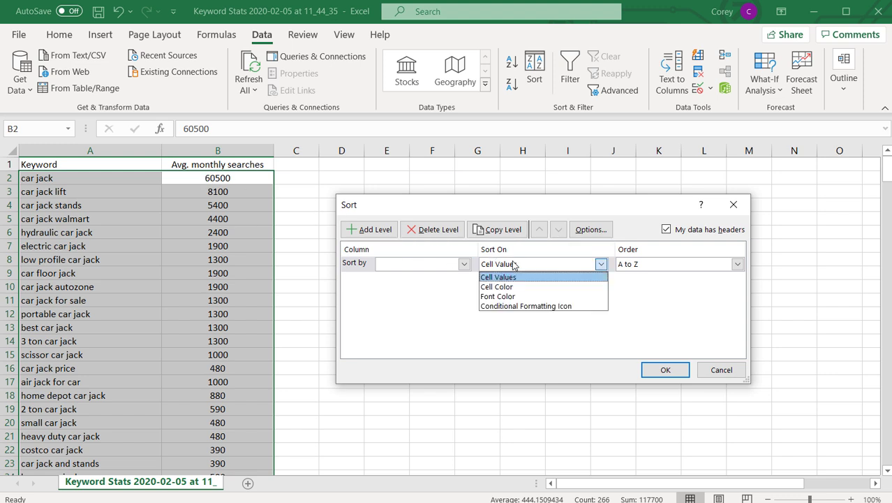
left_click(514, 278)
left_click(465, 264)
left_click(414, 287)
left_click(646, 265)
left_click(656, 286)
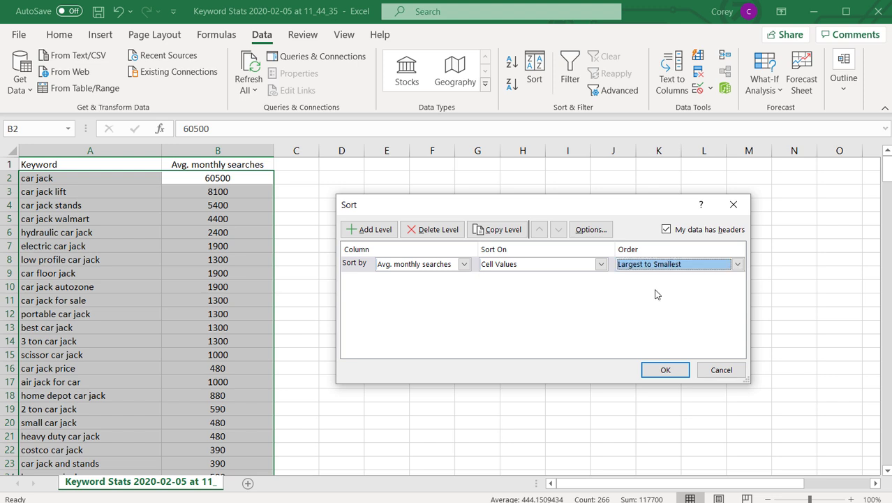
left_click(665, 370)
left_click(381, 260)
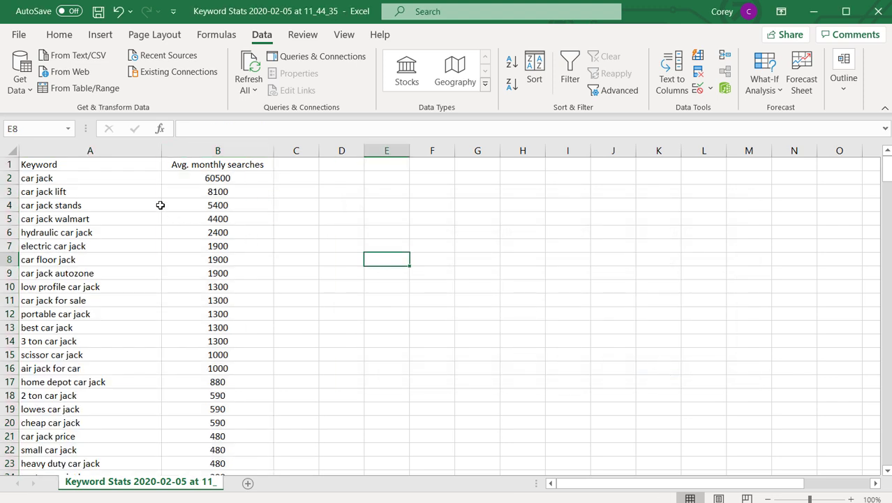
Delete the column heading row and the car jack row so the list starts with car jack lift
left_click_drag(11, 177, 9, 164)
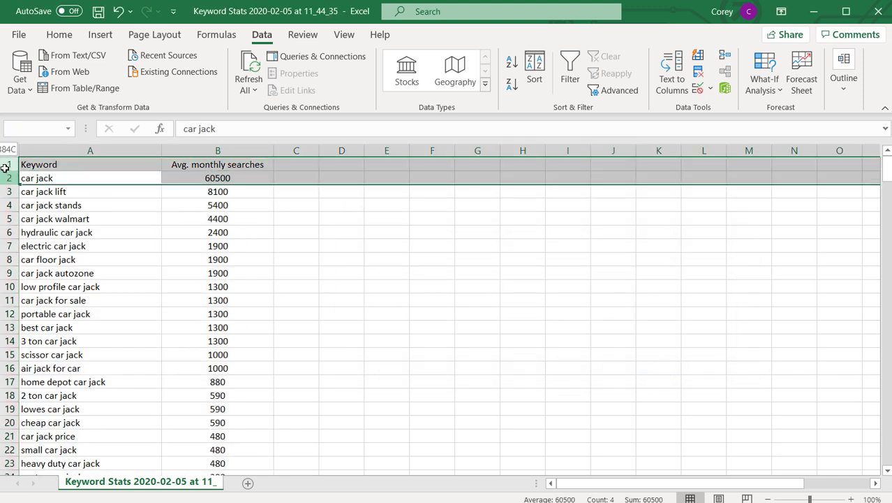
right_click(9, 165)
left_click(44, 304)
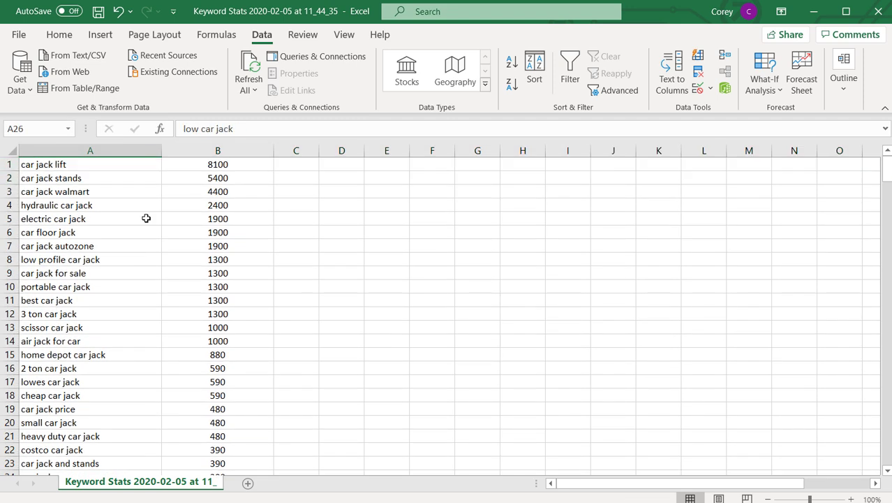
Copy the rows from car jack lift to sears car jack and insert them below car jack in the Keyword Stats 11_15_25 workbook
left_click_drag(9, 164, 77, 237)
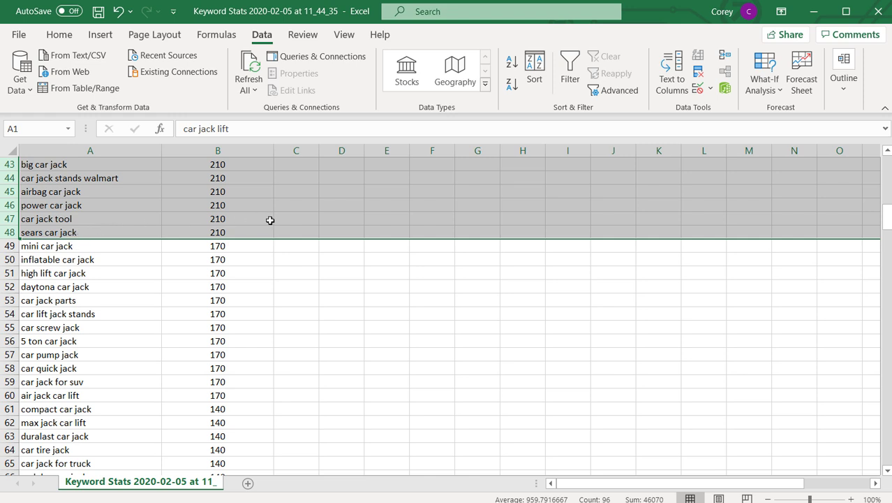
key("ctrl+c")
left_click(515, 501)
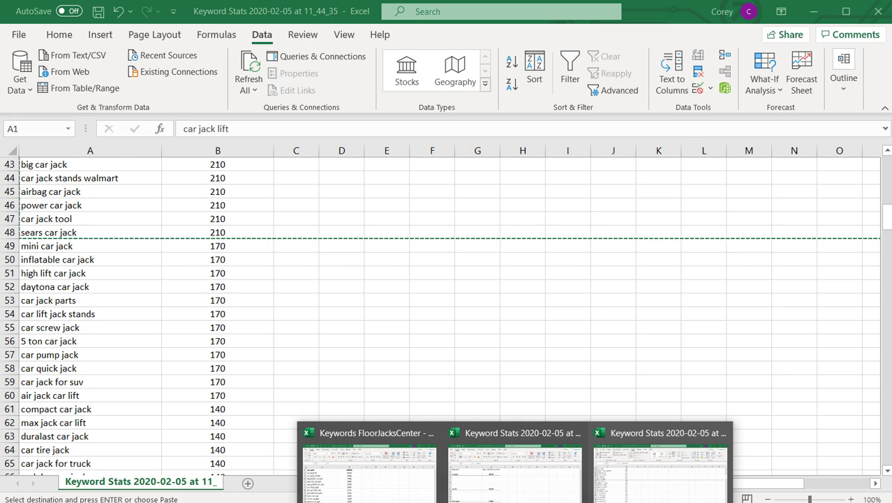
left_click(510, 497)
left_click(25, 221)
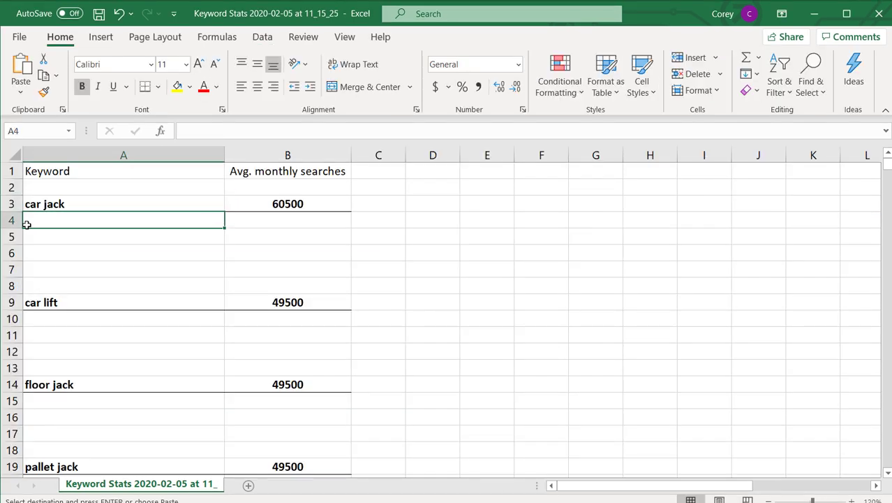
left_click(12, 220)
right_click(12, 221)
left_click(84, 341)
Examine the inserted keyword group from the car jack heading down to the car lift and floor jack headings
left_click_drag(60, 203, 233, 201)
left_click(193, 260)
scroll(170, 268, "down", 2)
scroll(170, 268, "down", 2)
left_click(116, 269)
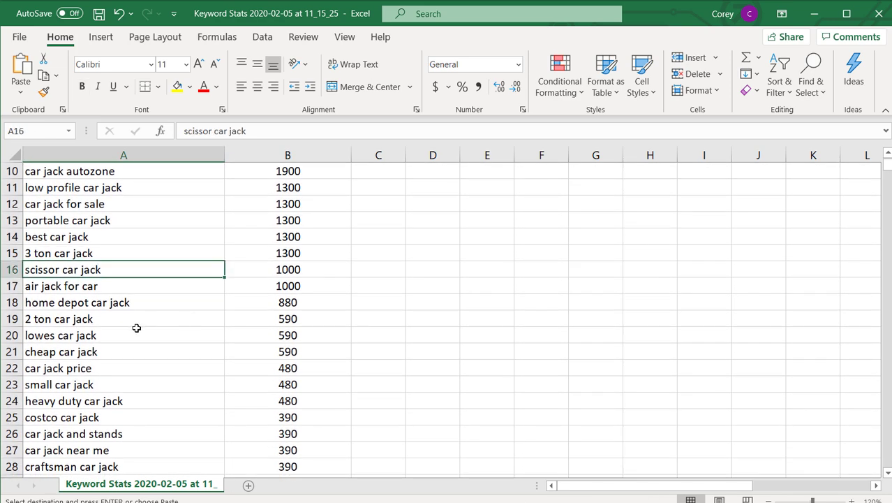
scroll(152, 368, "up", 3)
left_click(58, 204)
left_click_drag(59, 204, 250, 198)
left_click(375, 253)
scroll(252, 296, "down", 3)
scroll(252, 296, "down", 12)
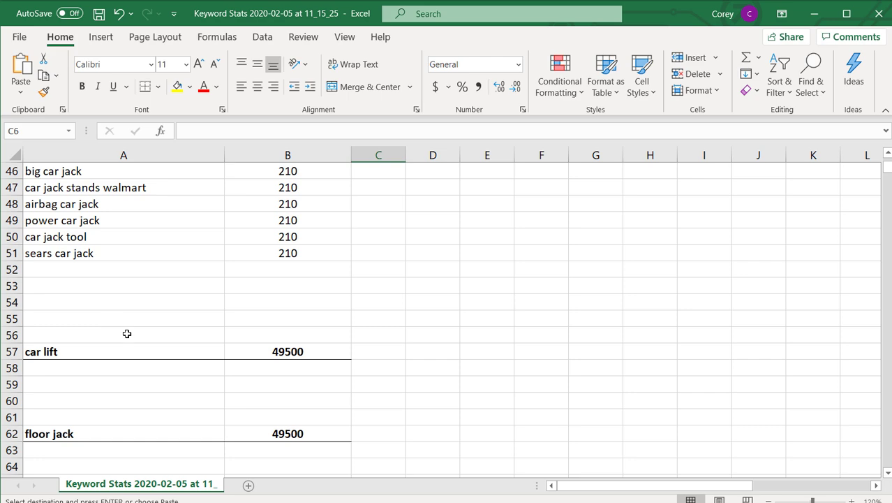
Switch to Google Ads Keyword Planner and replace the search term car jack with car lift to get its keyword ideas
left_click(407, 499)
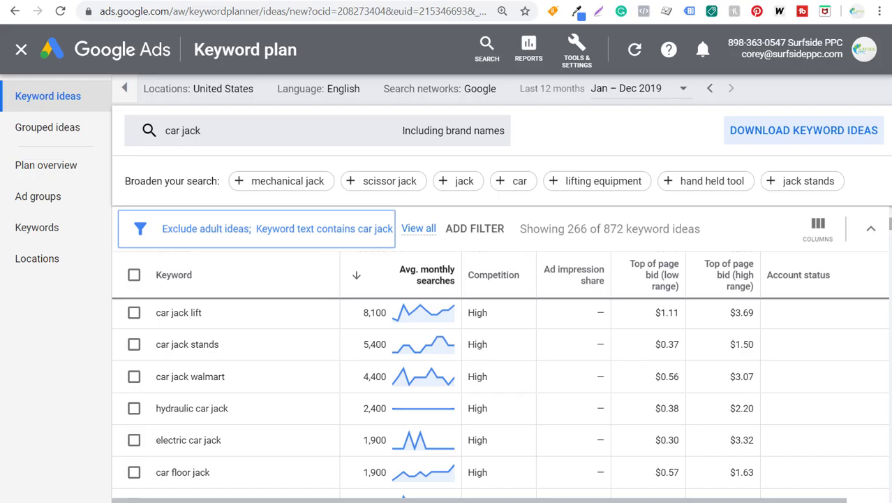
left_click(192, 143)
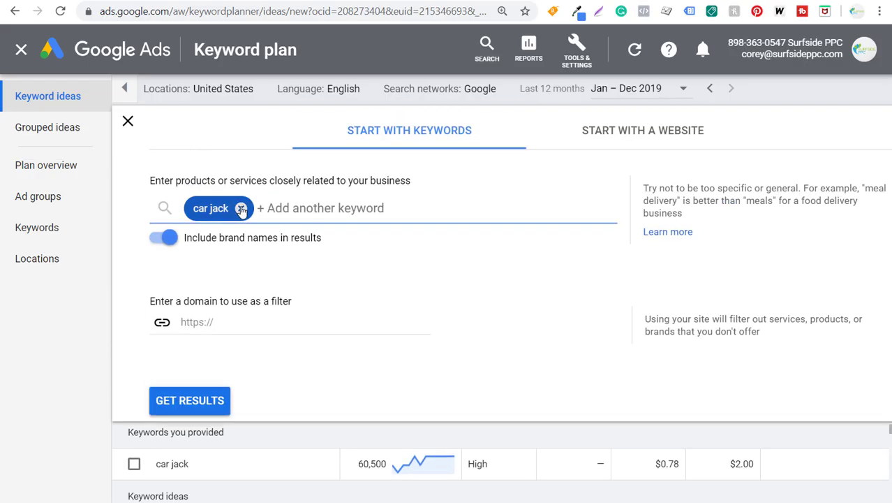
left_click(241, 210)
type("ca")
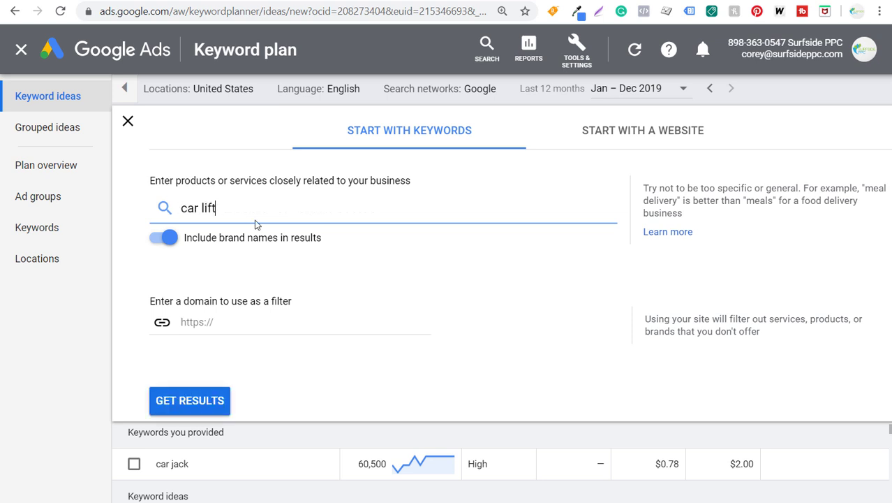
type("r lift")
left_click(187, 401)
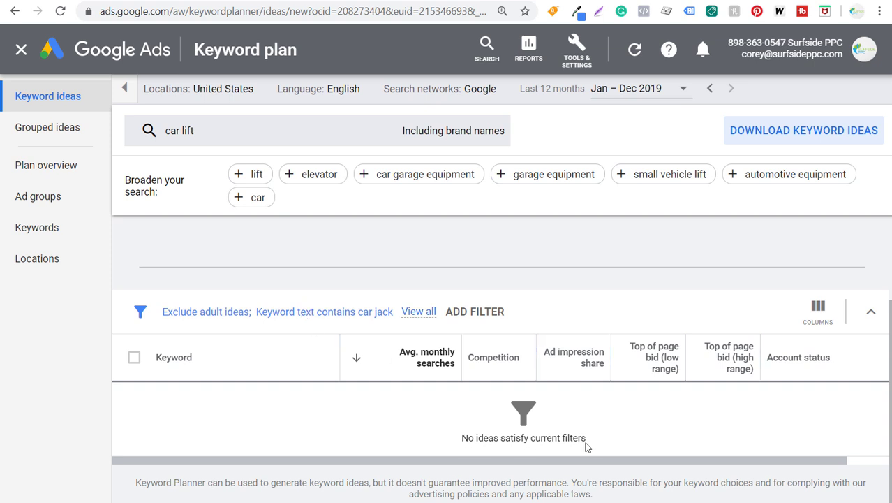
Change the keyword text filter to contains car lift, download the filtered keyword ideas and open the exported file in Excel
left_click(348, 310)
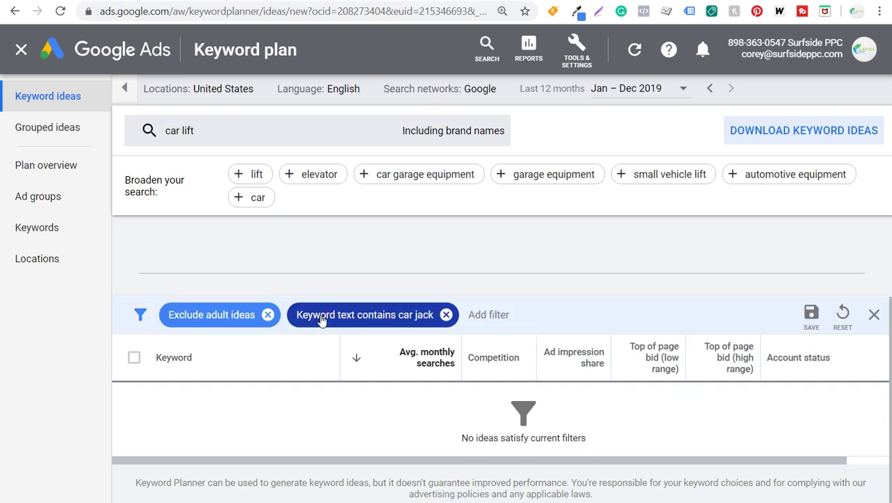
left_click(321, 316)
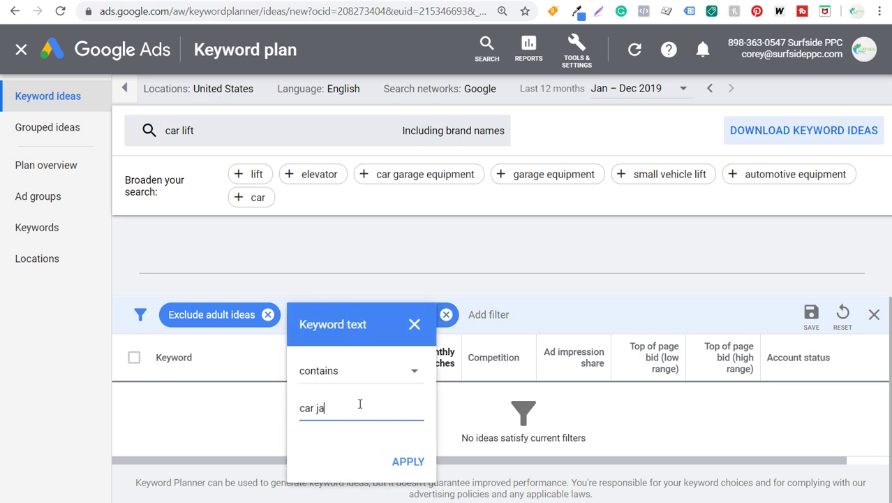
left_click(399, 461)
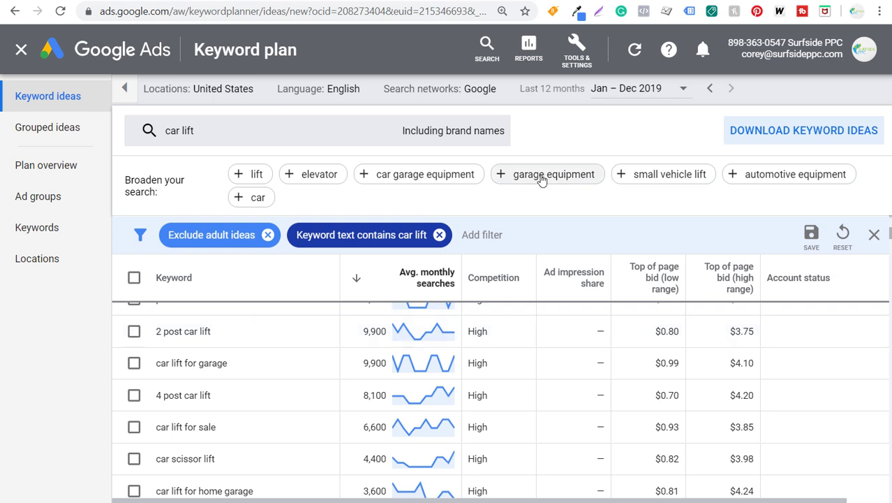
left_click(759, 132)
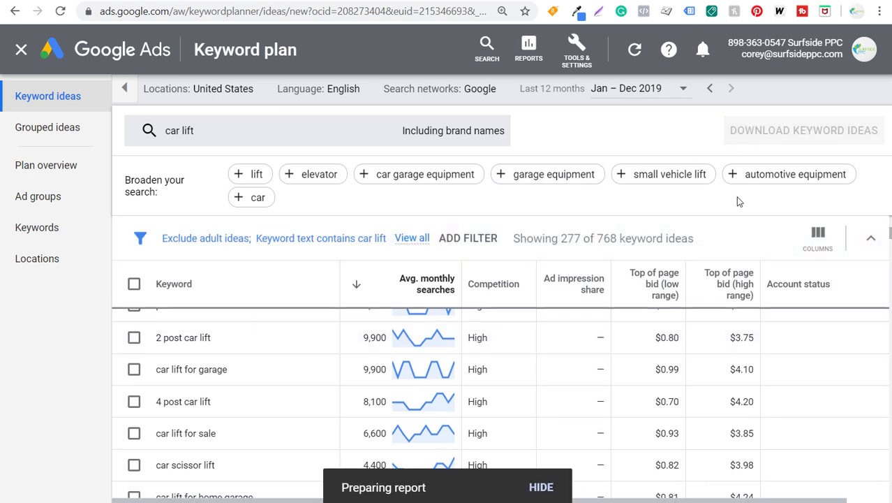
left_click(78, 491)
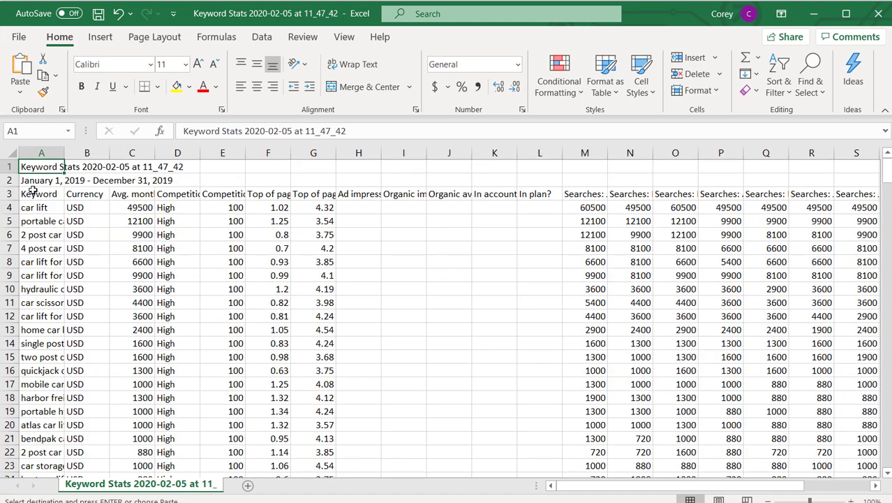
Delete the two title rows and the surplus columns, keeping only Keyword and Avg. monthly searches
left_click(8, 181)
right_click(8, 181)
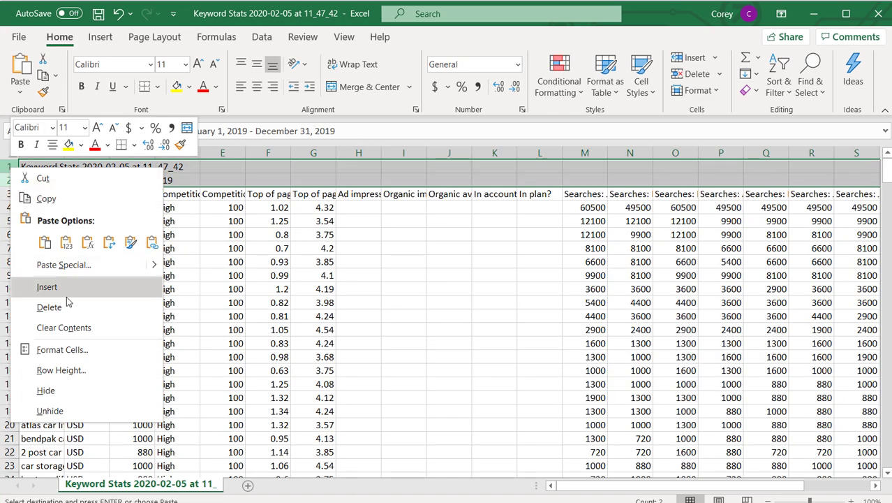
left_click(49, 303)
left_click(127, 208)
left_click(89, 152)
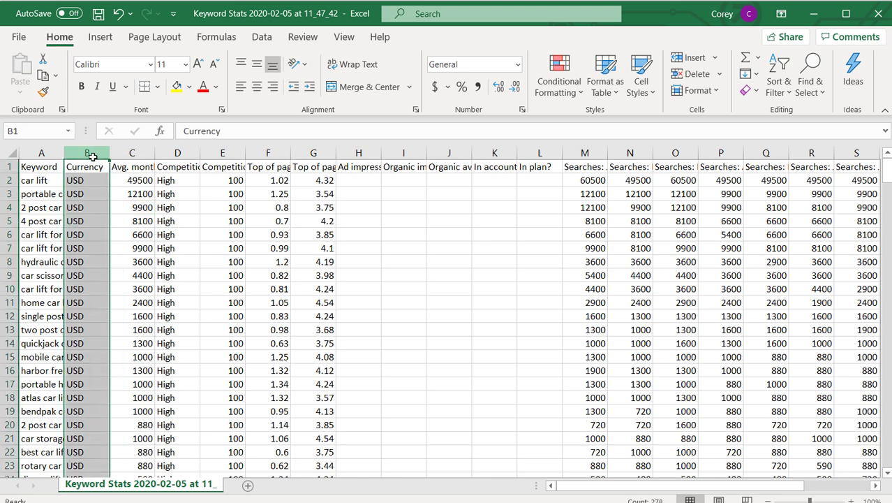
right_click(93, 154)
left_click(132, 296)
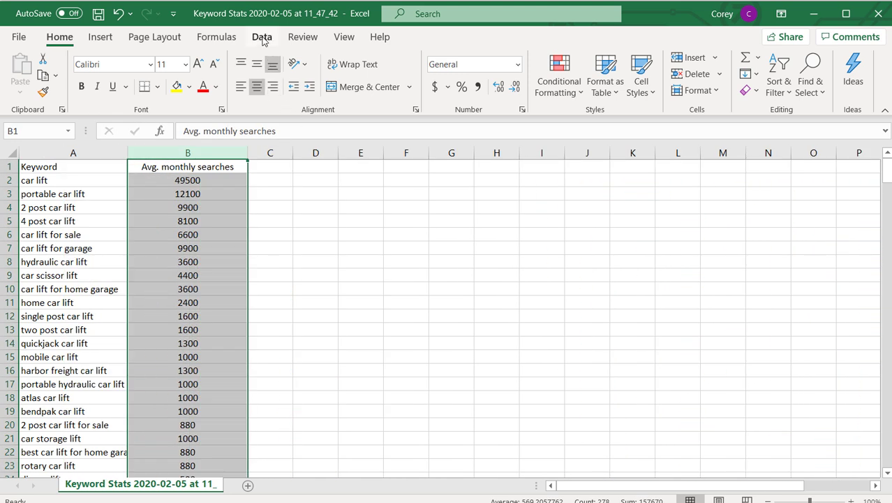
Sort the keyword list by Avg. monthly searches from largest to smallest, expanding the selection to include the keywords
left_click(262, 36)
left_click(534, 73)
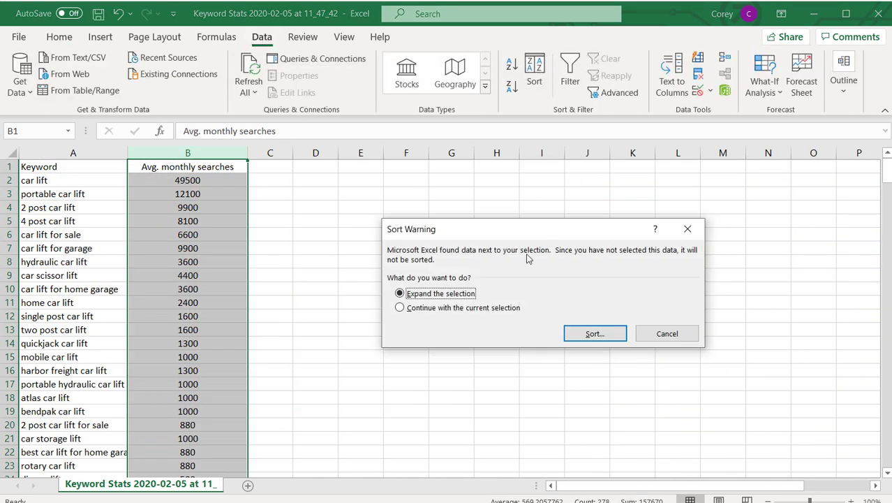
left_click(594, 334)
left_click(424, 266)
left_click(419, 289)
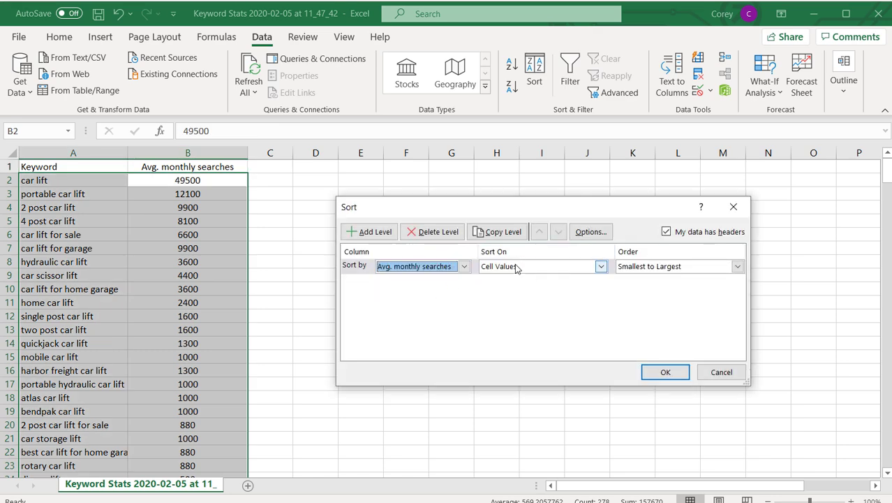
left_click(672, 266)
left_click(669, 288)
left_click(665, 372)
left_click(415, 291)
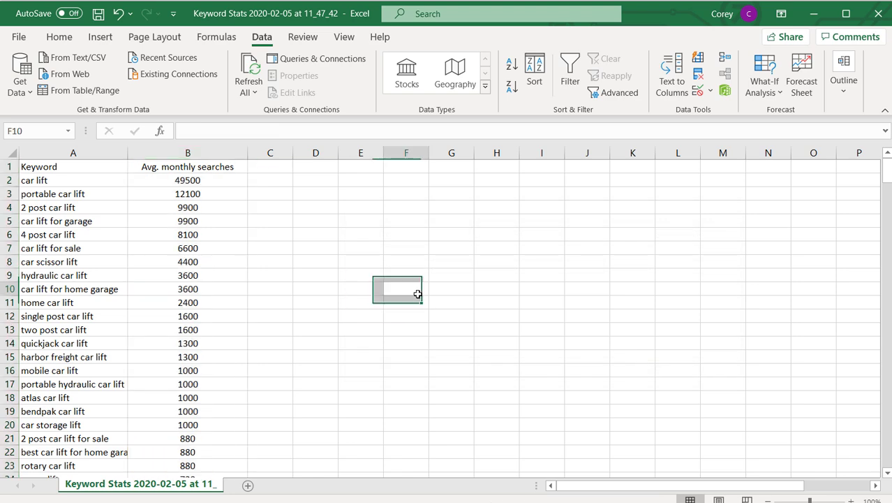
Copy rows 3 to 123, starting at portable car lift, and paste them below car lift in the Keyword Stats 11_15_25 workbook
left_click_drag(9, 194, 126, 335)
key("ctrl+c")
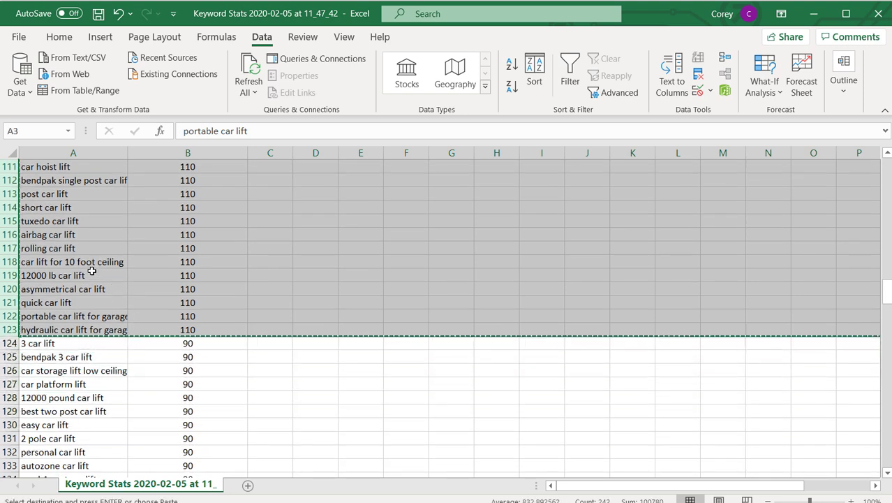
left_click(515, 502)
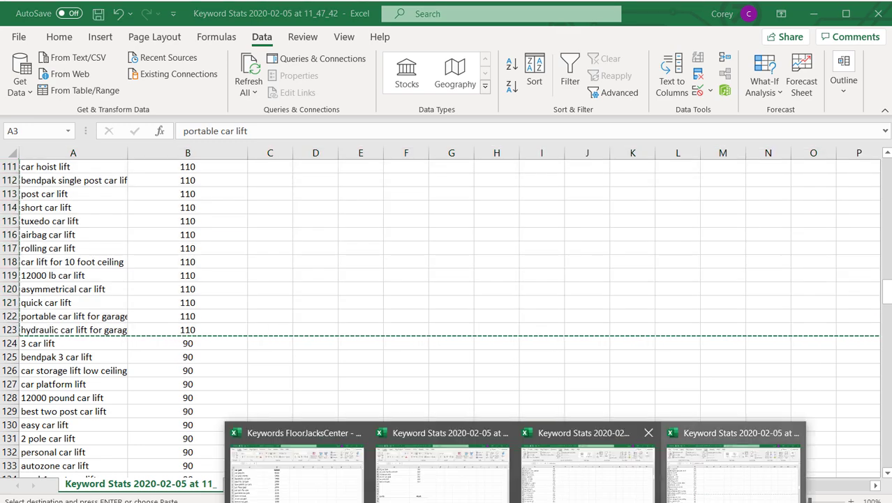
left_click(419, 467)
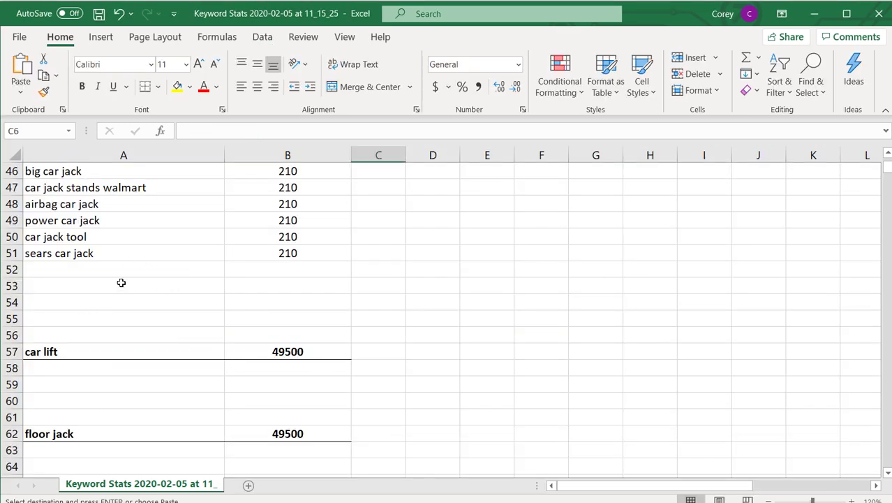
scroll(122, 281, "down", 1)
left_click(74, 323)
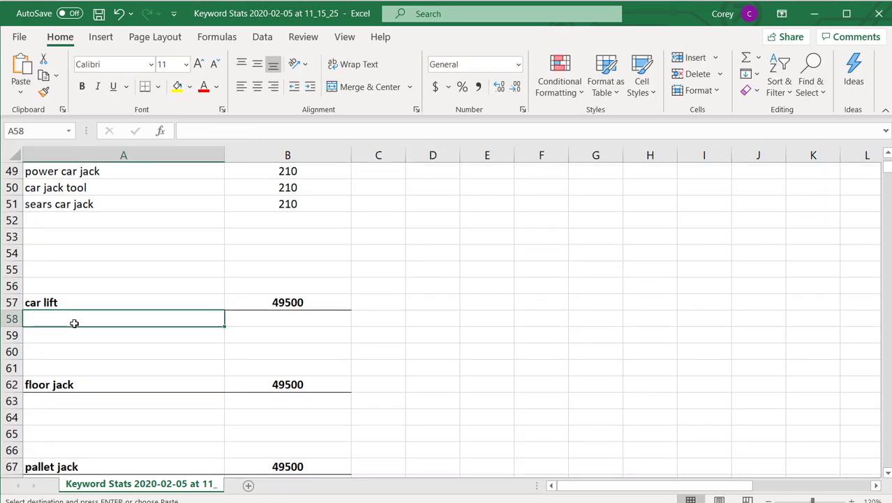
left_click(12, 319)
key("ctrl+v")
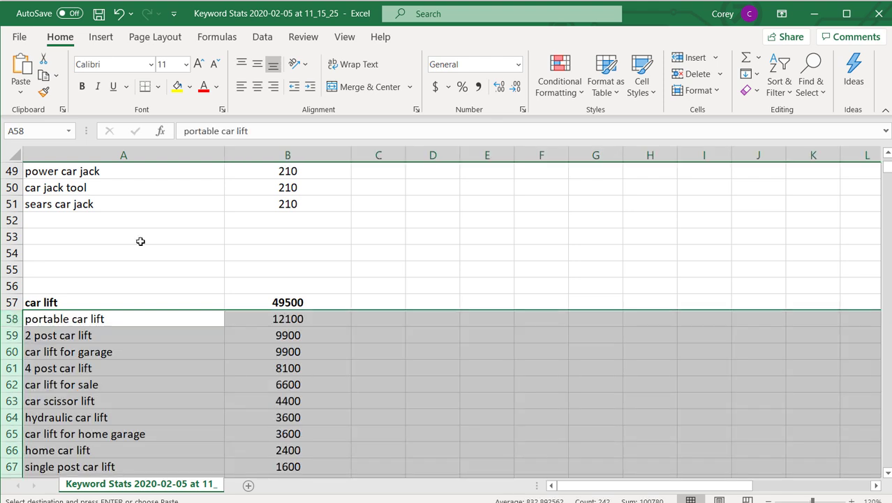
Examine the pasted car lift keywords, including harbor freight car lift and portable hydraulic car lift
scroll(140, 241, "down", 2)
key("Down")
key("Down")
key("Down")
scroll(127, 292, "down", 1)
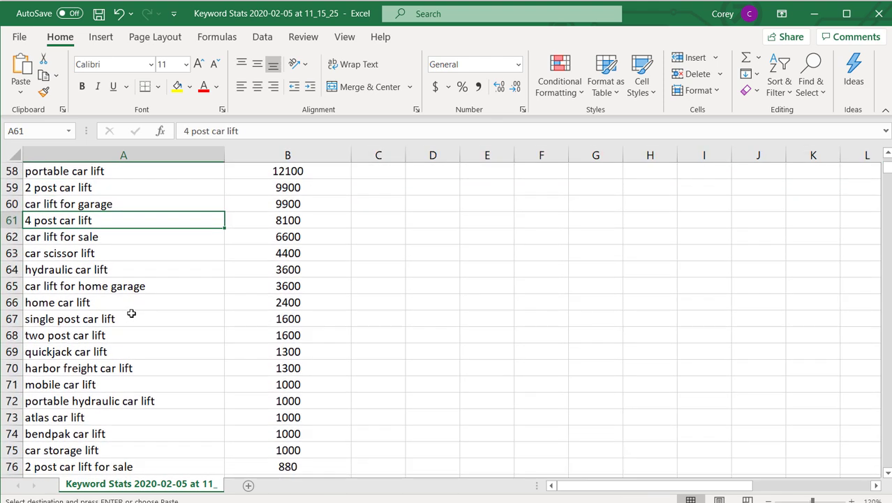
scroll(131, 313, "down", 1)
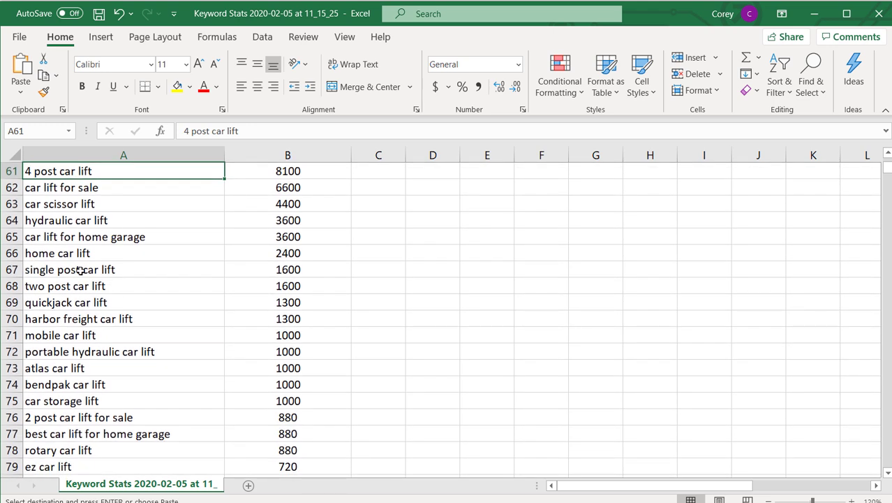
left_click(12, 318)
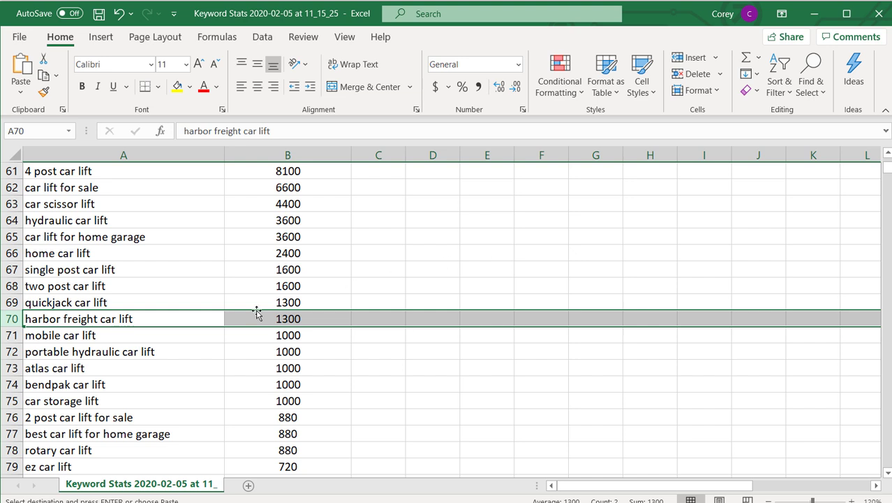
left_click(125, 349)
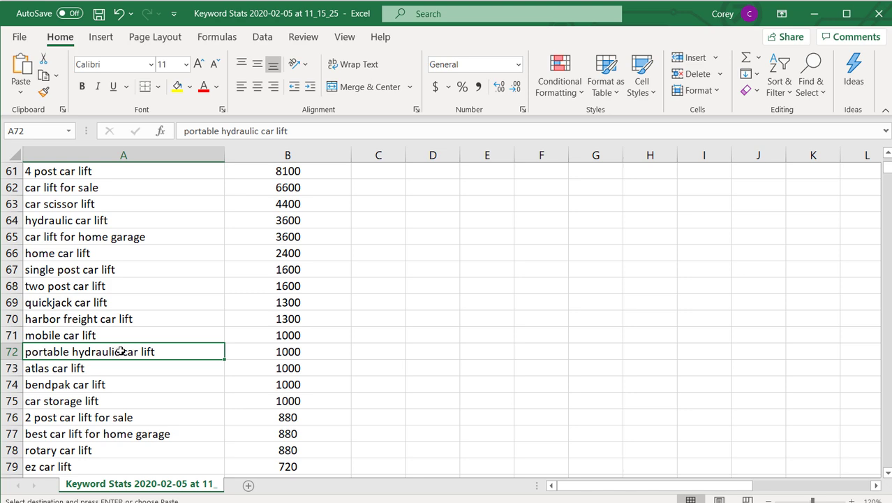
left_click(10, 351)
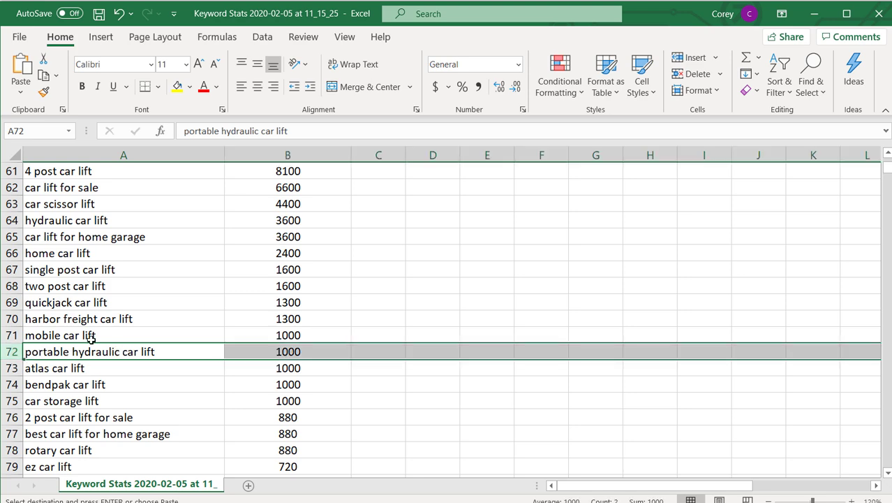
Compare the car lift and car jack headings with the related keywords listed under each of them
scroll(163, 305, "up", 4)
left_click(14, 302)
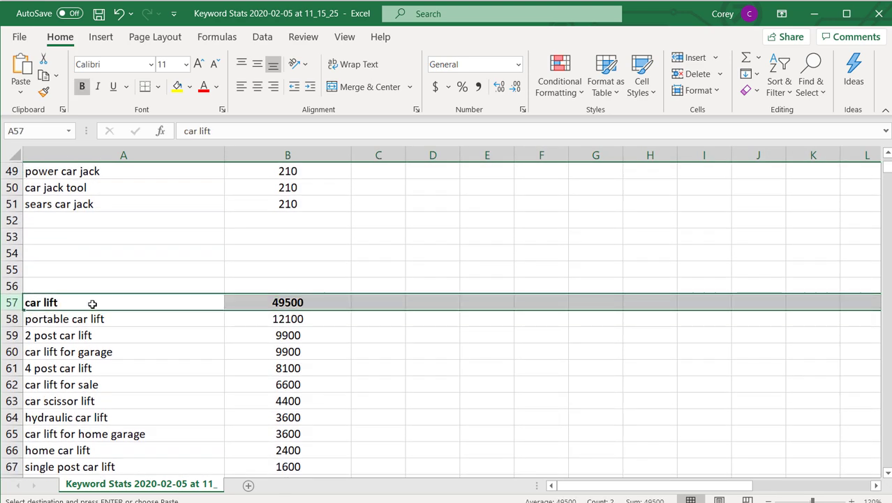
scroll(30, 253, "up", 5)
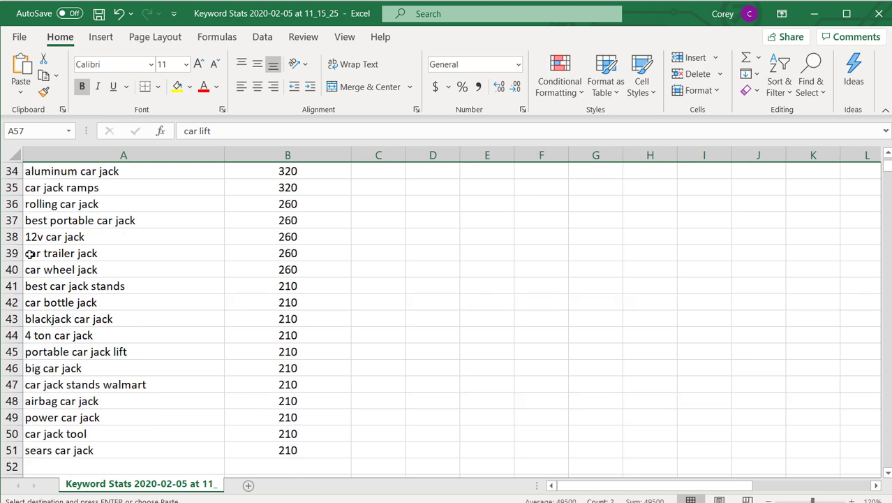
left_click(17, 219)
scroll(153, 253, "up", 11)
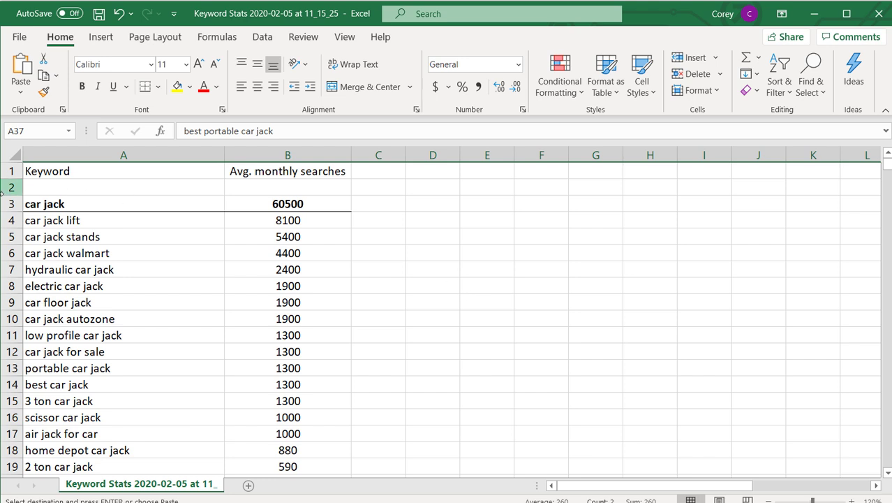
left_click(7, 221)
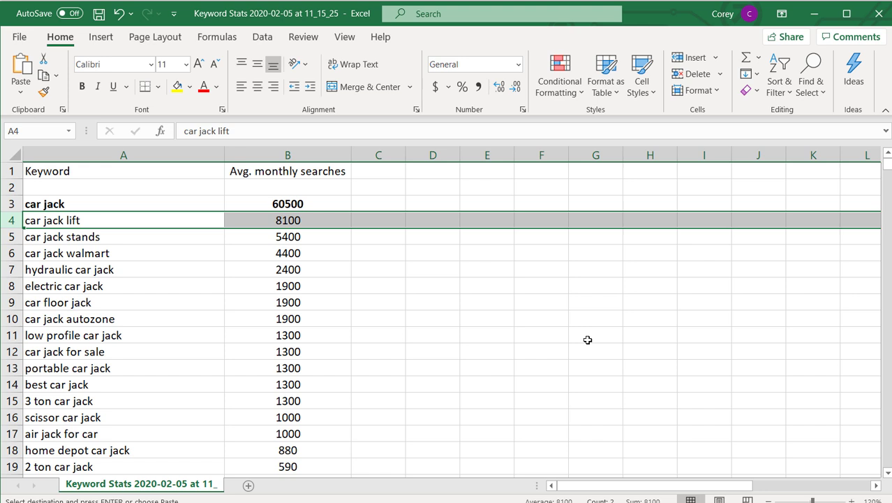
left_click(8, 203)
left_click(11, 220)
left_click(11, 221)
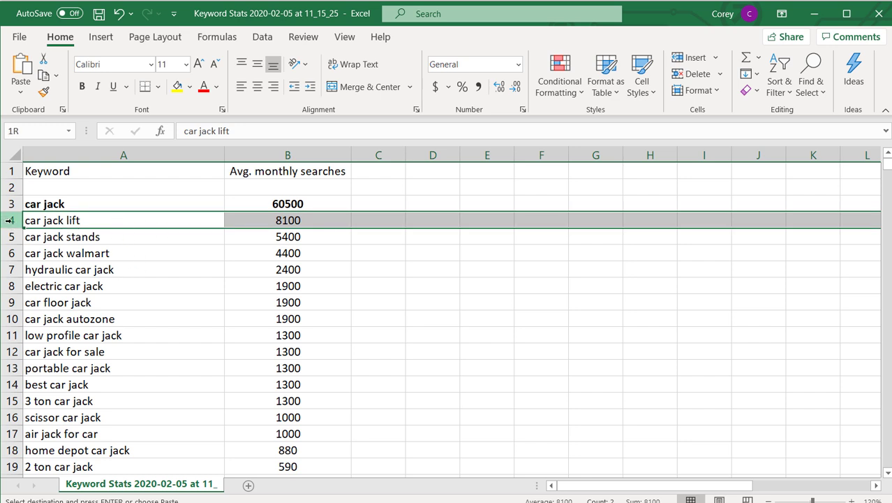
left_click(11, 204)
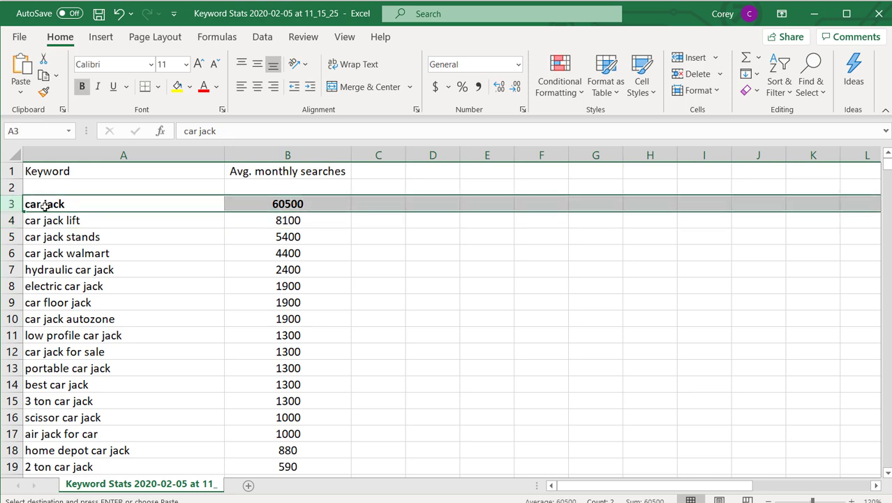
scroll(256, 325, "down", 16)
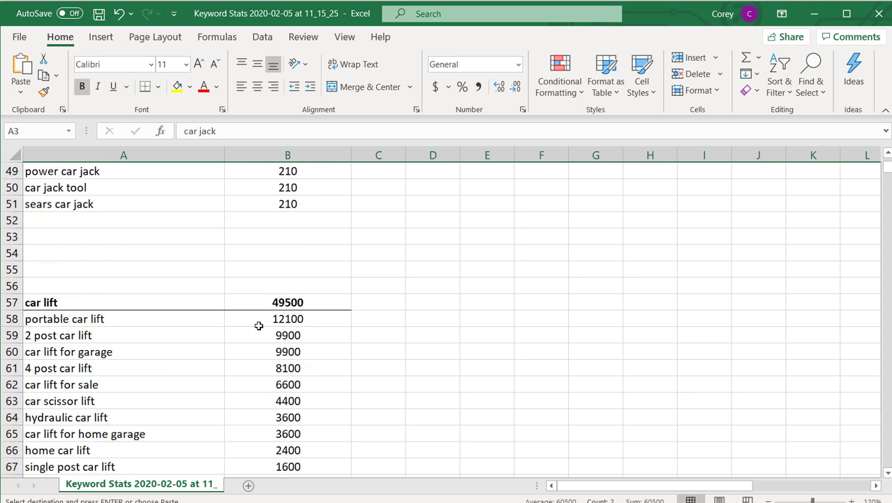
left_click(11, 319)
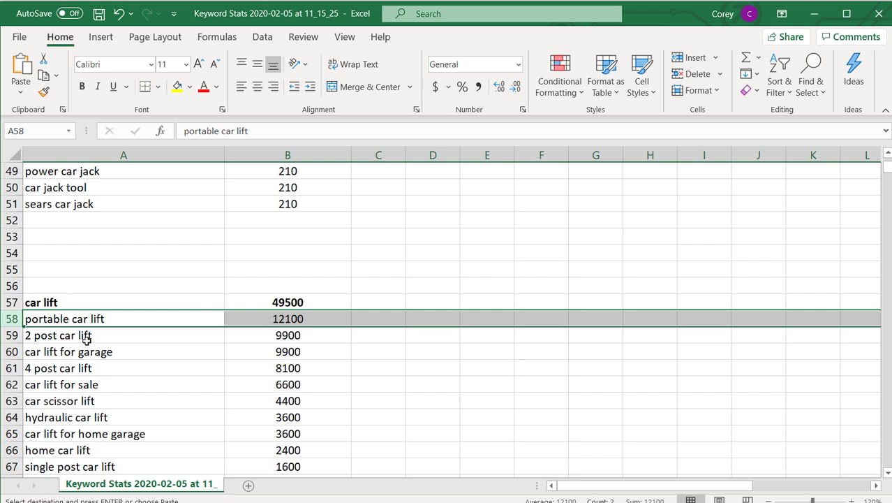
Add the bold heading Post lift in cell A53, between the car jack and car lift groups
left_click(80, 234)
type("P")
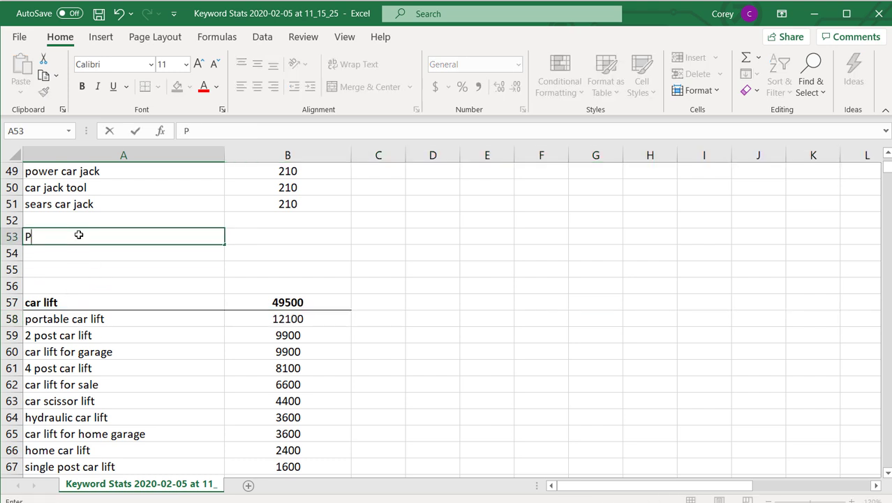
type("ost lift")
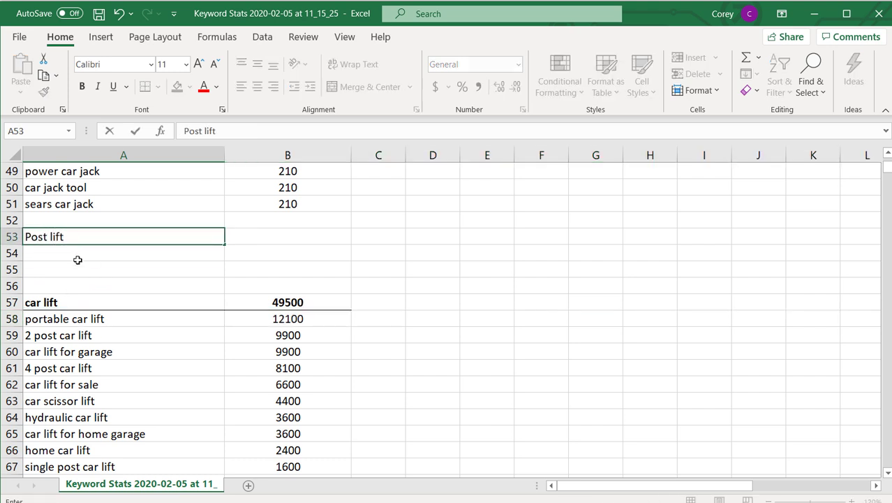
key("Return")
left_click(73, 239)
key("ctrl+b")
left_click(70, 263)
left_click(72, 241)
Compare the new Post lift heading with the car lift heading and the 2 post car lift keyword
left_click(77, 336)
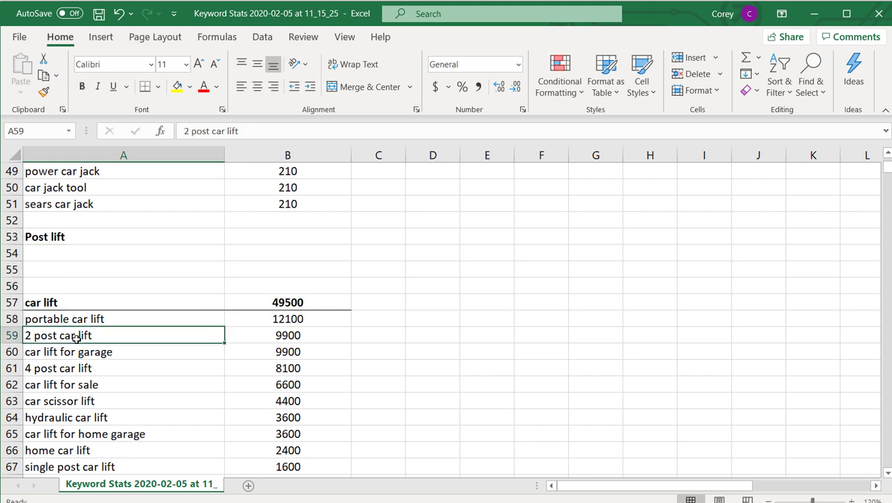
left_click(7, 302)
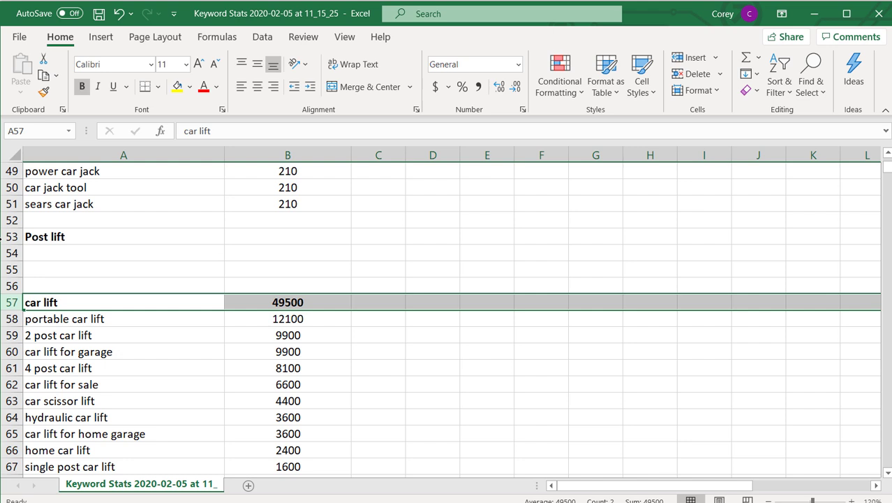
left_click(5, 239)
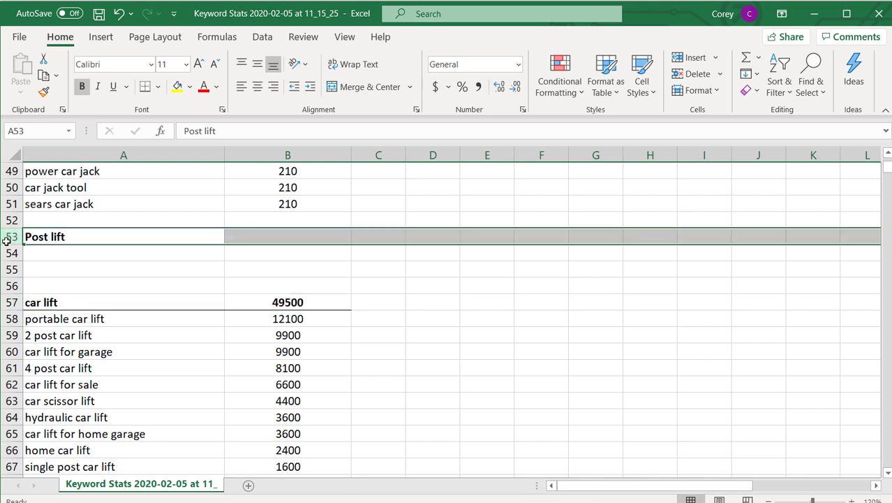
left_click(11, 335)
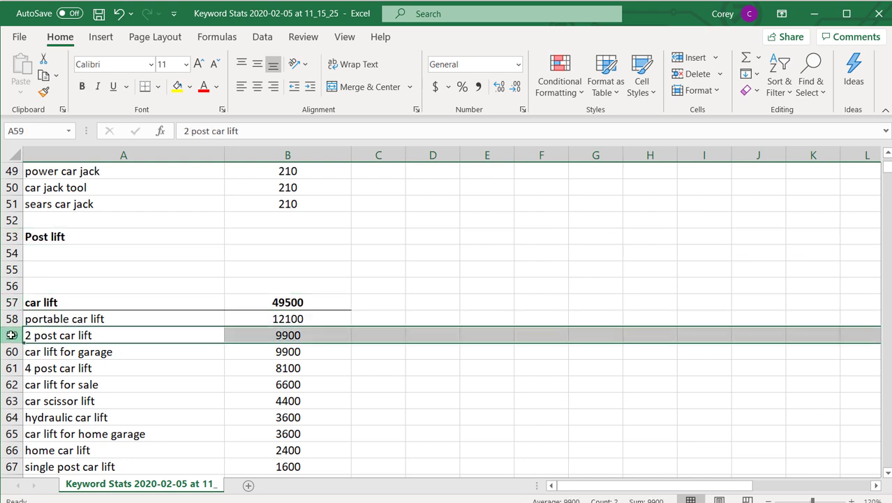
left_click(47, 255)
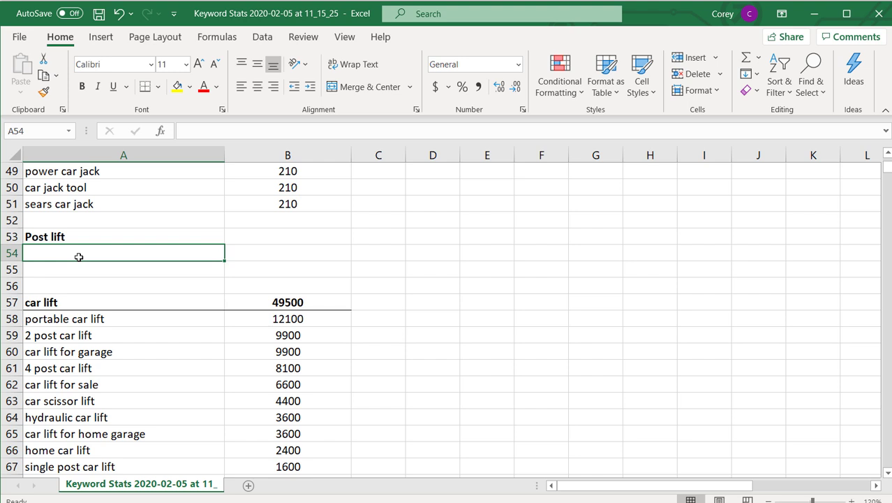
Enter the page address floorjackscenter.com/3-ton-car-jack/ in cell C15, beside the 3 ton car jack keyword
scroll(349, 276, "up", 12)
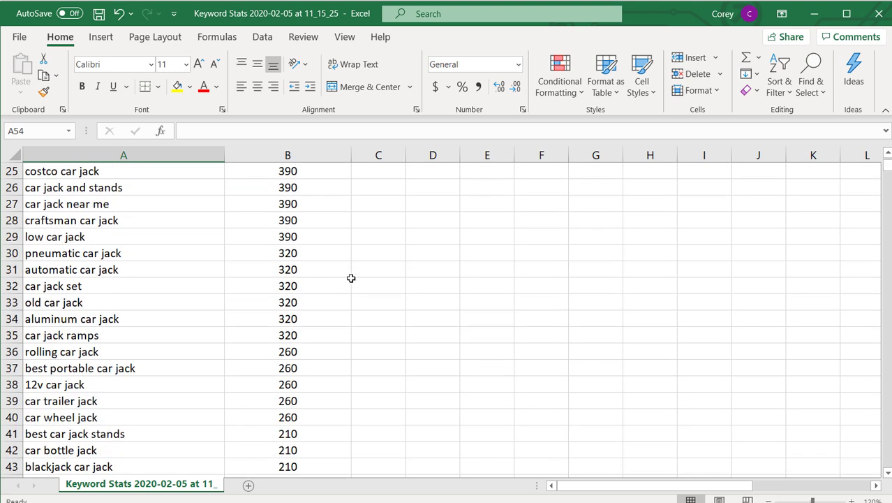
scroll(314, 277, "up", 1)
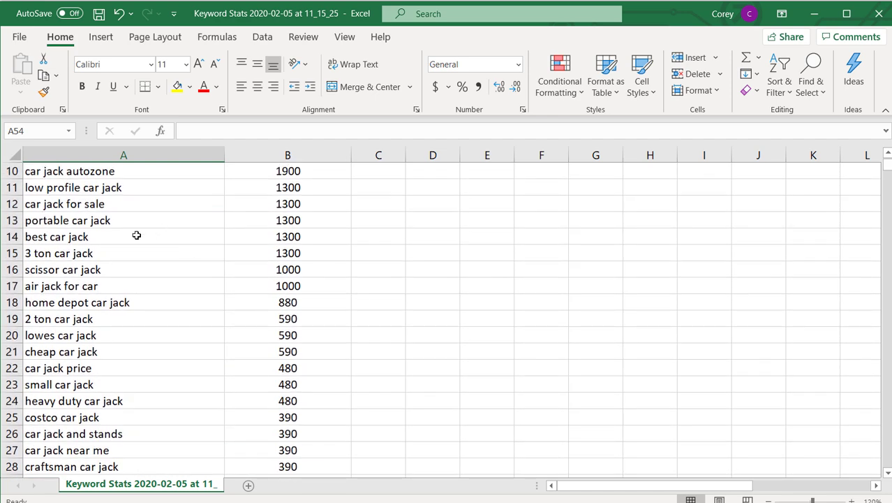
left_click(12, 252)
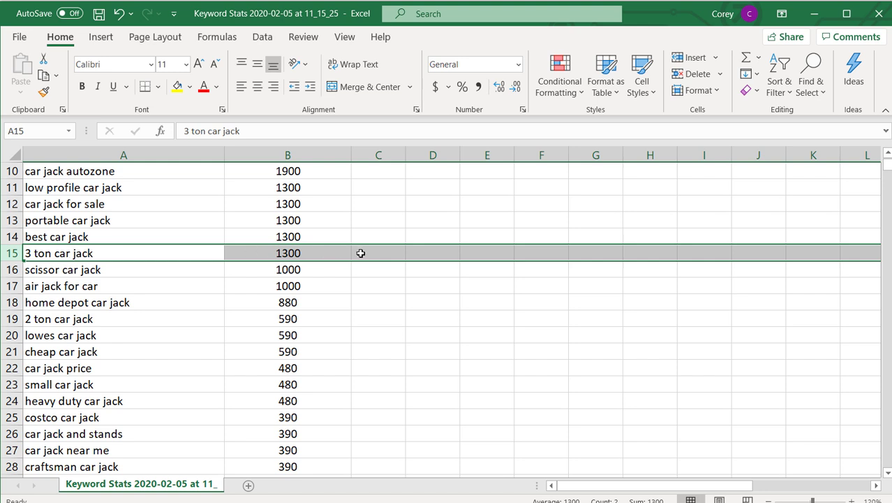
left_click(388, 248)
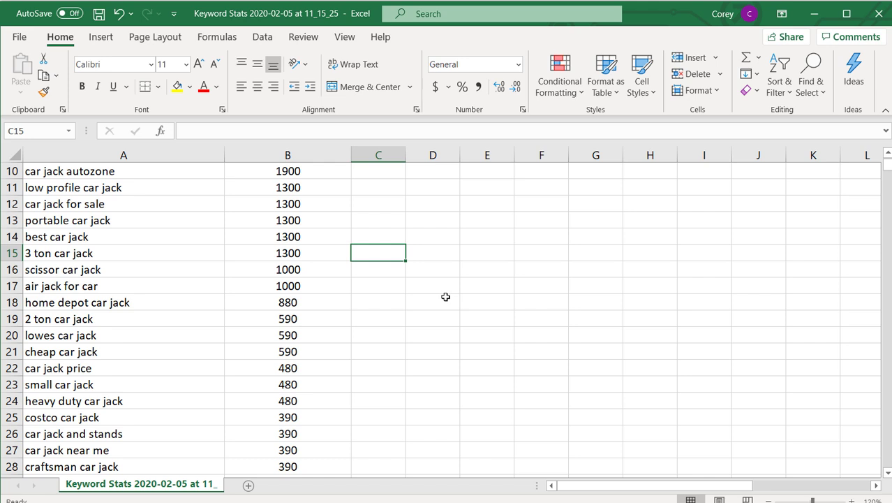
type("floorjackscenter.com/")
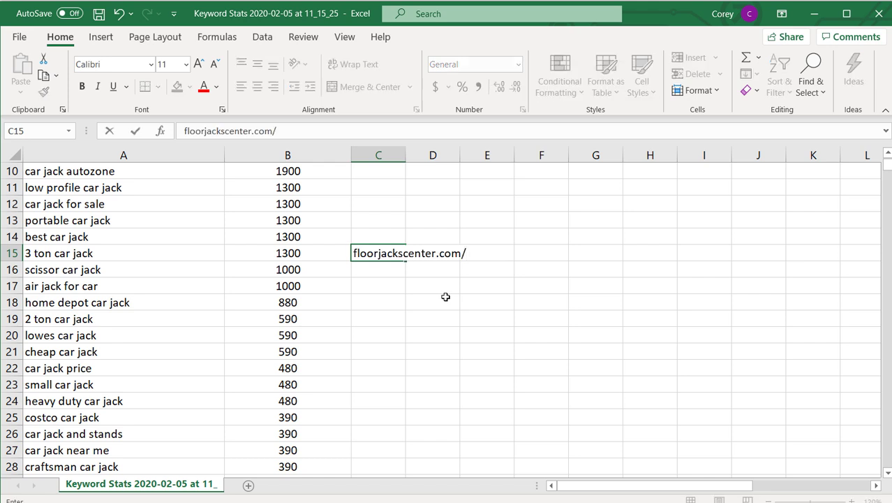
type("3-ton-car-jack/")
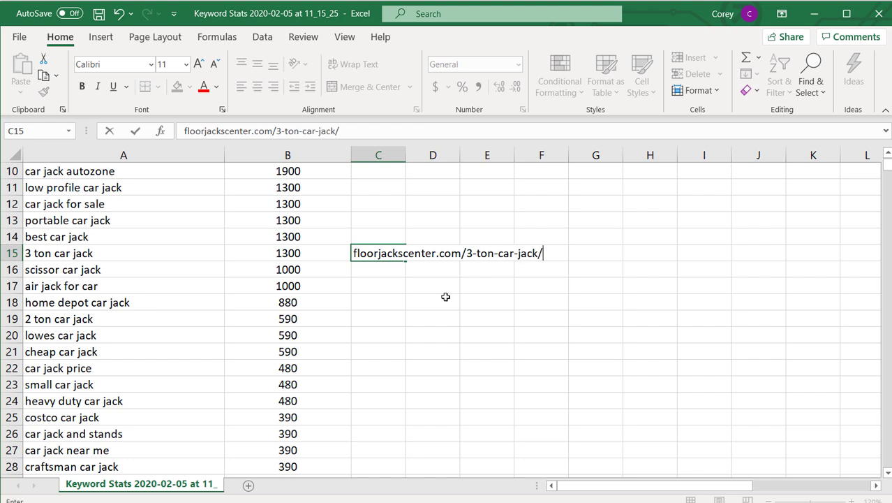
key("Return")
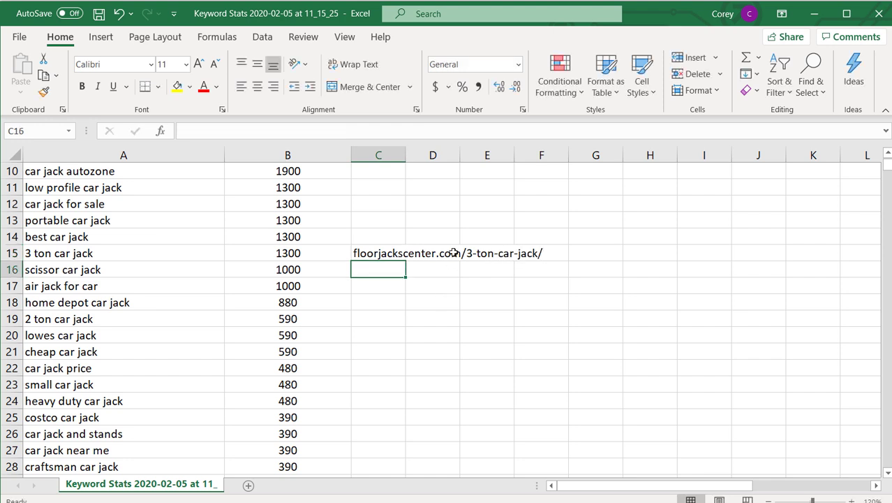
Review the 3 ton car jack keyword together with the page address beside it
scroll(377, 281, "down", 8)
scroll(382, 282, "up", 9)
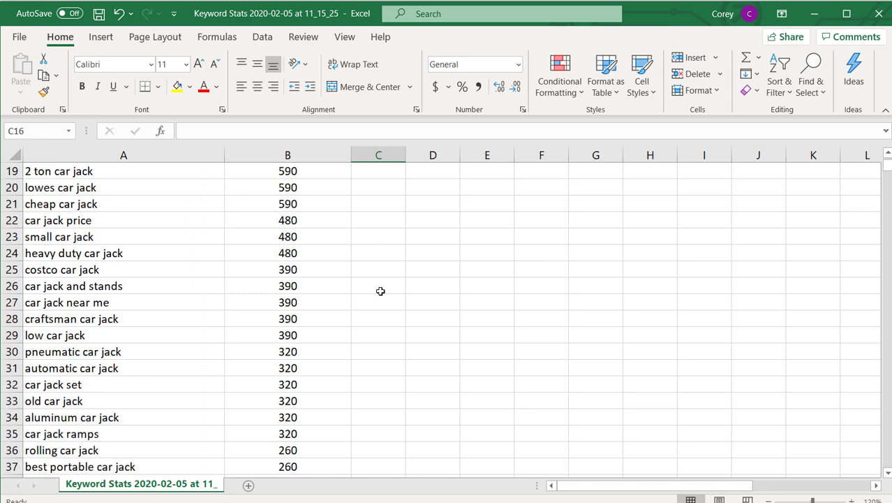
left_click(146, 298)
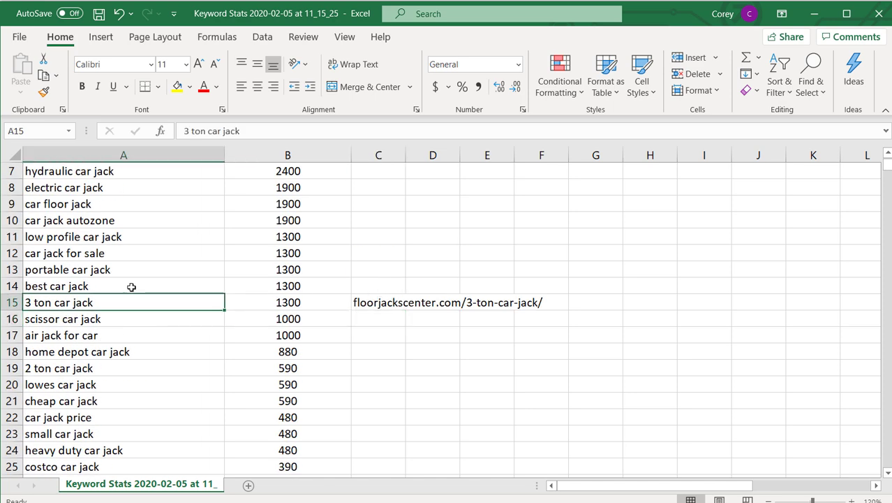
left_click(364, 303)
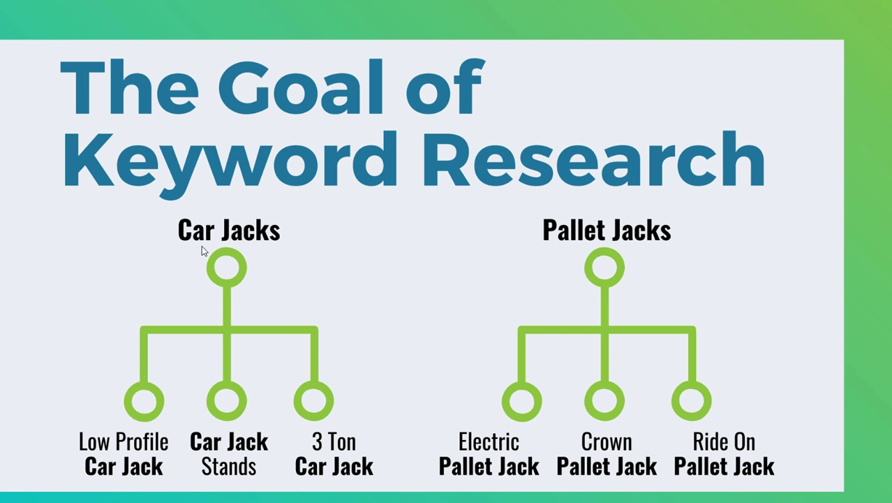
Return to the Keyword Stats 11_15_25 workbook and review the car jack heading, its search volume and the related keywords below it
mouse_move(516, 499)
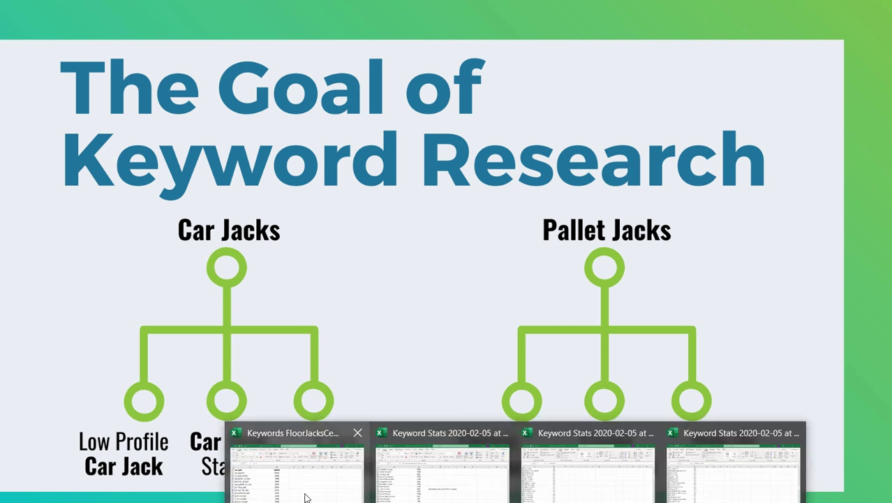
left_click(450, 498)
scroll(363, 295, "up", 2)
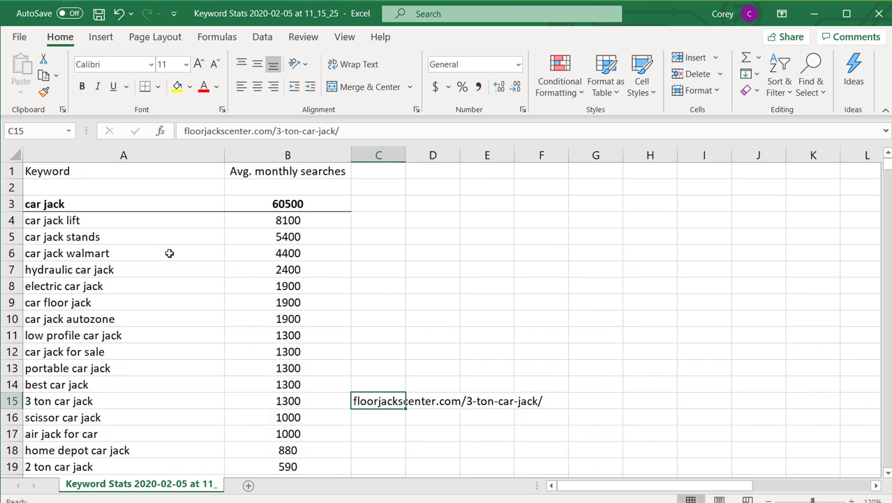
left_click(56, 204)
left_click_drag(56, 203, 321, 388)
left_click(275, 204)
left_click(128, 215)
scroll(391, 369, "down", 4)
scroll(392, 369, "down", 10)
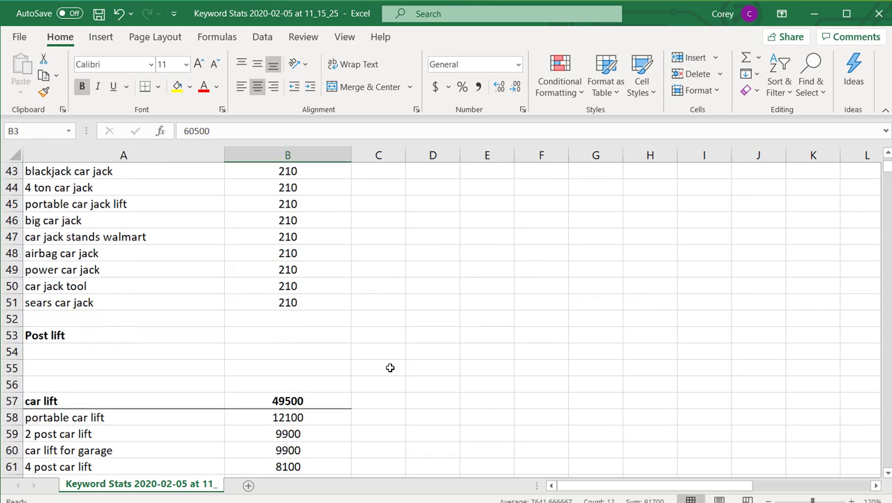
Total the monthly searches of the car jack group in cell B52 with a SUM of B3:B51
left_click(300, 323)
type("=SUM(")
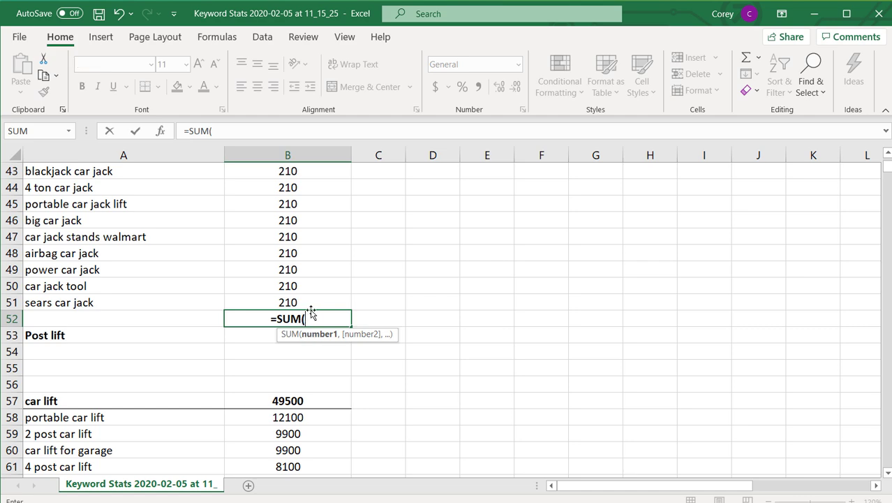
left_click_drag(312, 302, 329, 190)
key("Return")
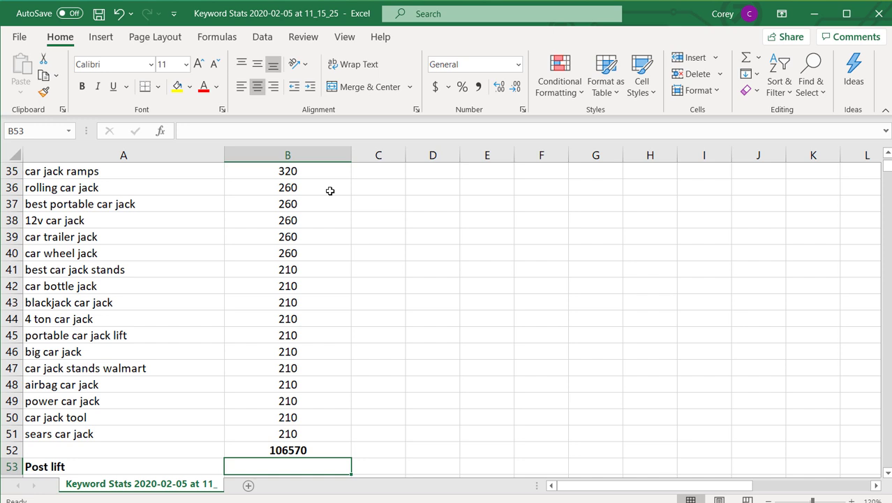
Examine the low-volume car jack keywords above the total, including car trailer jack and portable car jack lift
scroll(314, 365, "down", 1)
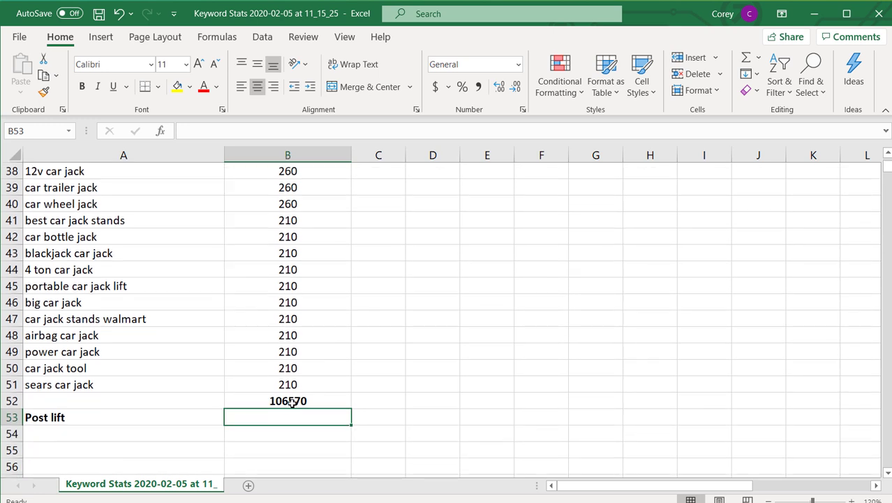
left_click_drag(285, 386, 115, 254)
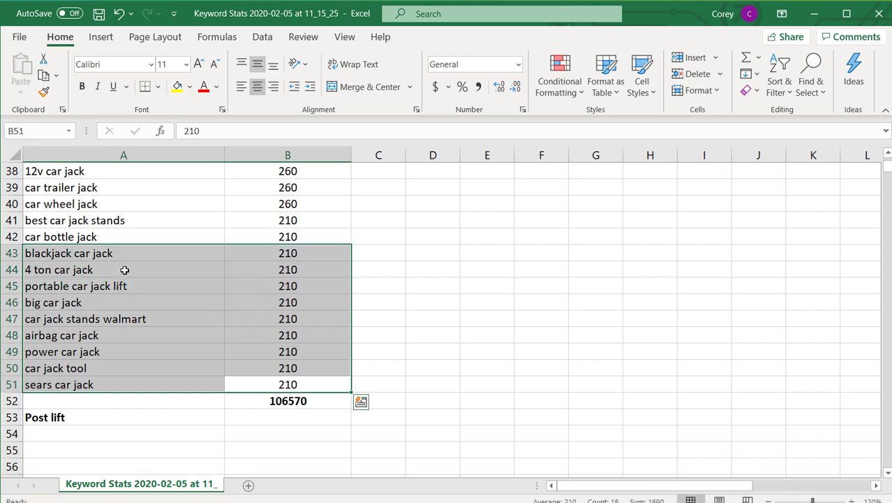
left_click(431, 272)
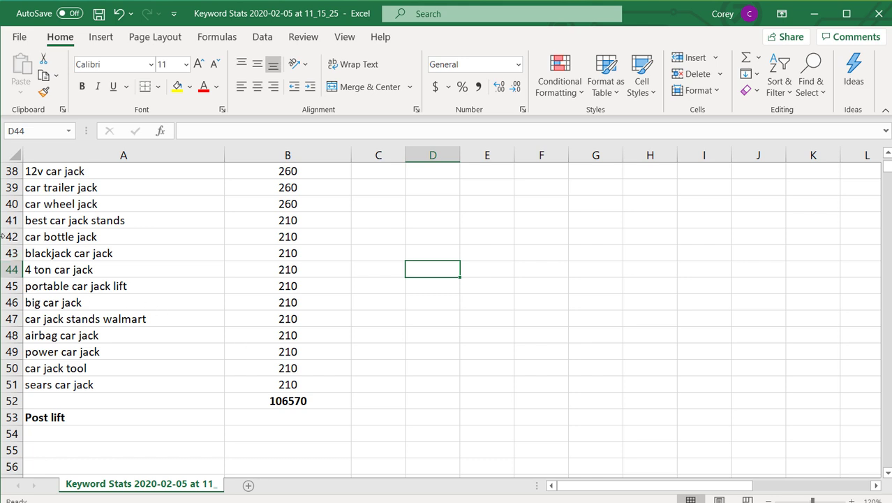
left_click_drag(14, 187, 14, 237)
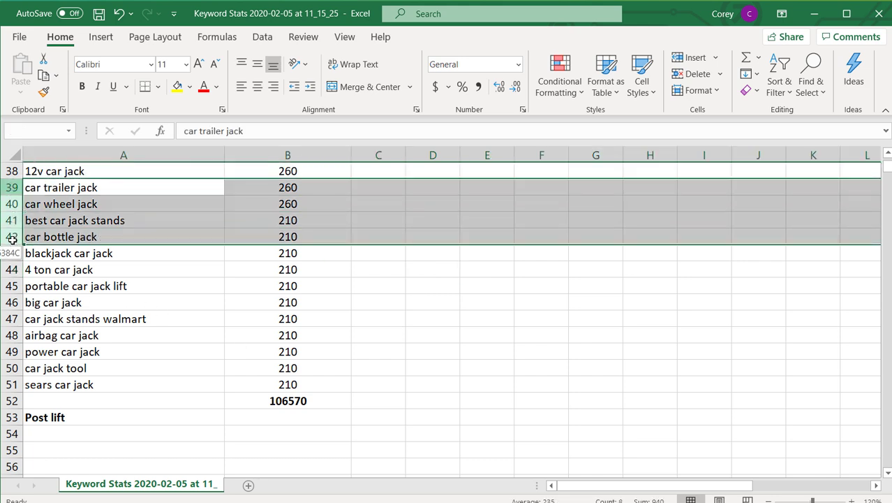
left_click(10, 286)
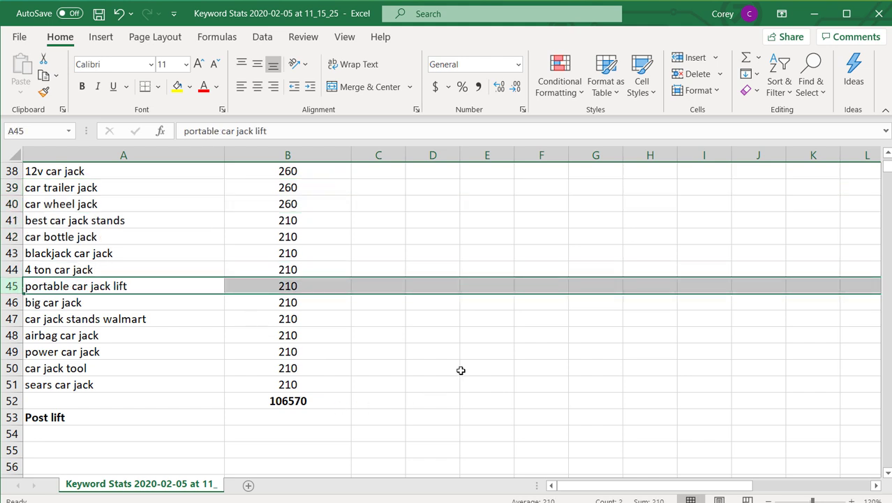
Calculate 1% of the car jack search total in cell C52 by multiplying B52 by .01
left_click(272, 400)
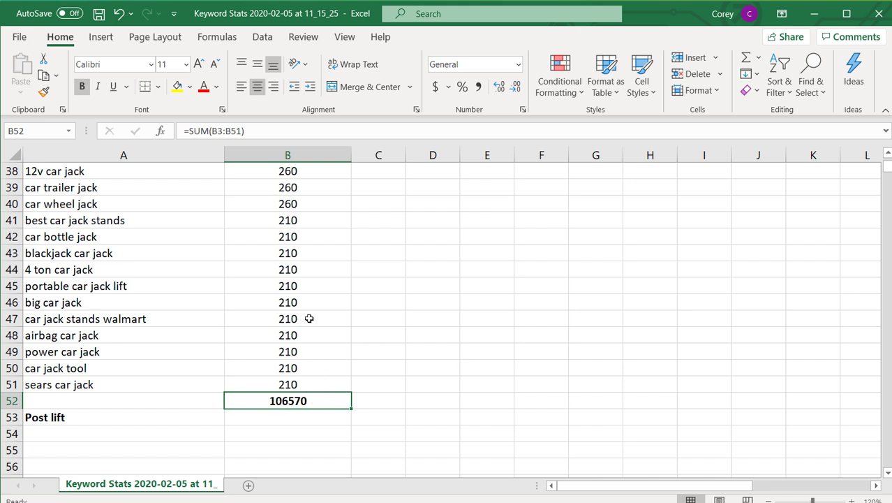
left_click(386, 398)
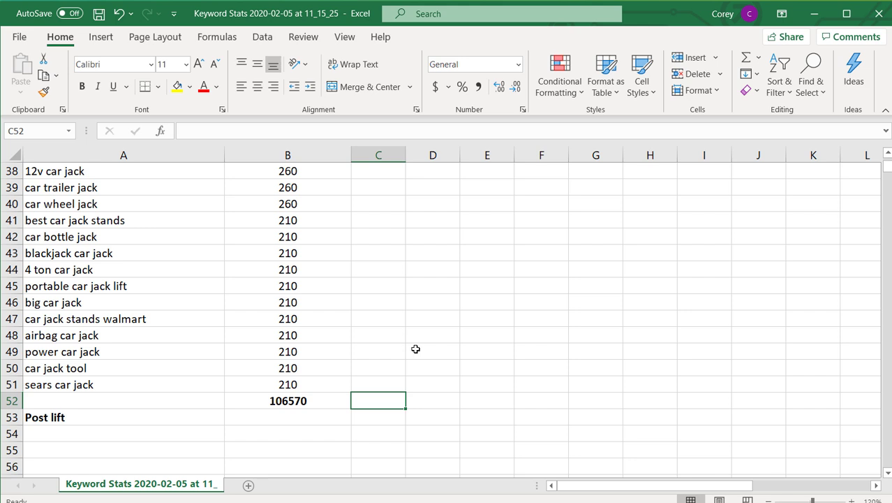
type("=")
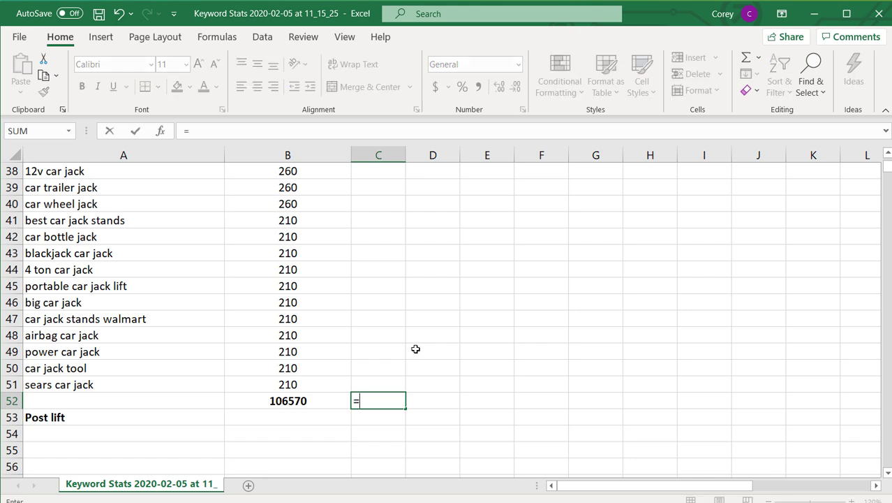
left_click(257, 403)
type("*.01")
key("Return")
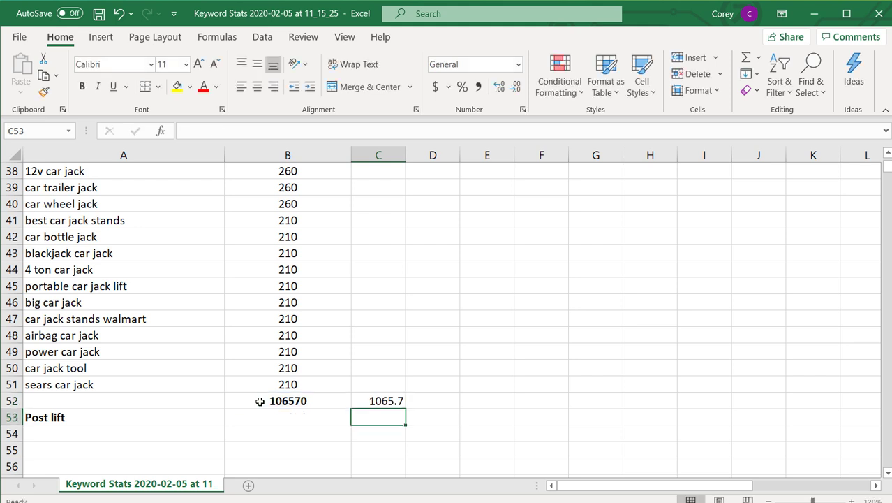
left_click(259, 402)
left_click(392, 400)
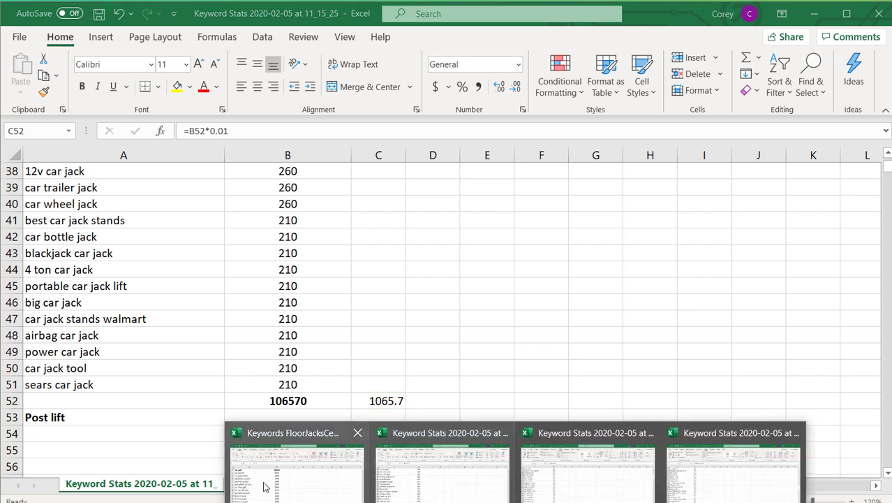
Switch to the Keywords FloorJacksCenter workbook and review its car jack group, from the heading to heavy duty car jack
left_click(265, 485)
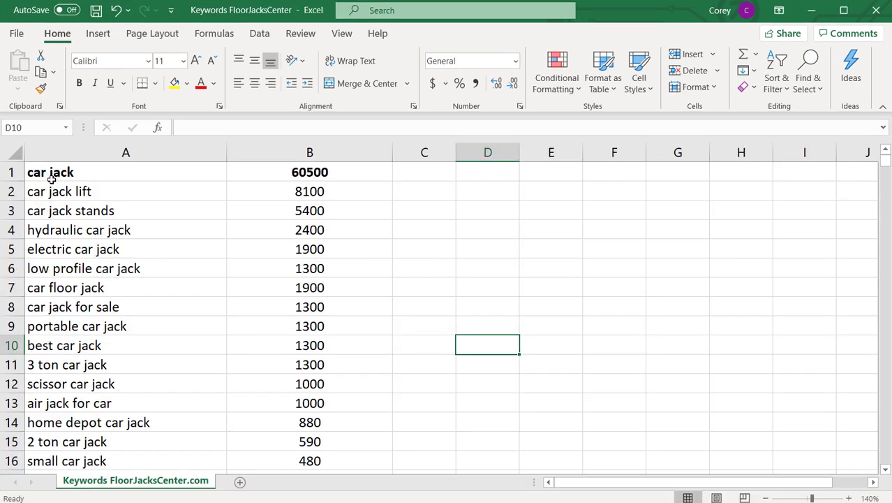
left_click(187, 176)
left_click_drag(186, 177, 275, 178)
scroll(201, 240, "down", 4)
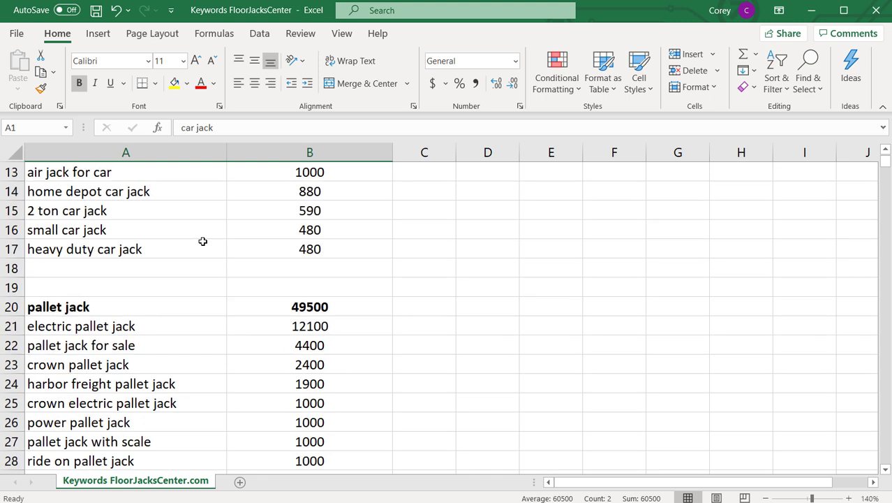
left_click_drag(95, 245, 253, 243)
left_click(279, 243)
Review the pallet jack group and the start of the car lift group that follows it
scroll(297, 287, "down", 2)
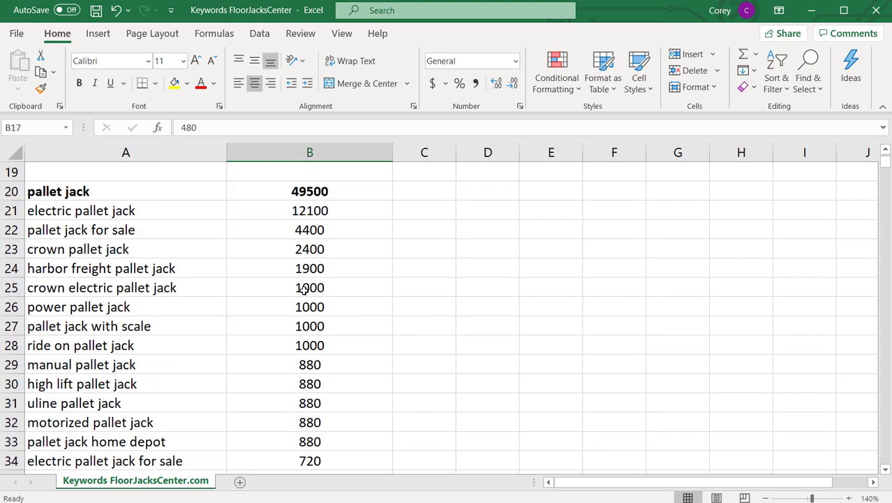
left_click_drag(11, 191, 12, 345)
left_click(94, 326)
scroll(94, 328, "down", 8)
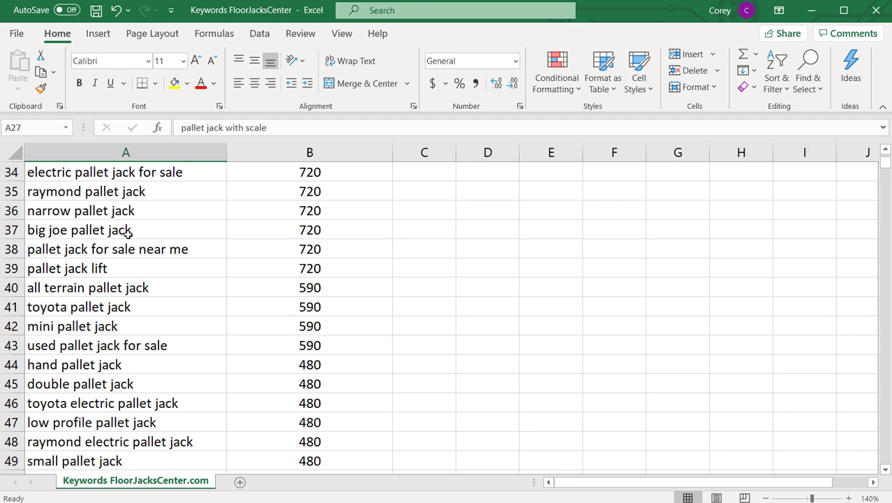
scroll(312, 311, "down", 2)
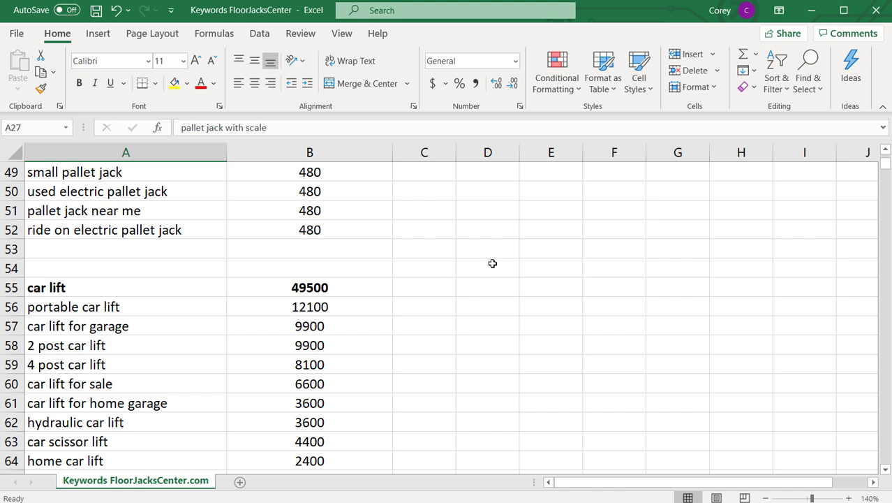
Switch to Google Keyword Planner, open the search that starts with a website, and look through the car lift keyword ideas
scroll(492, 263, "down", 16)
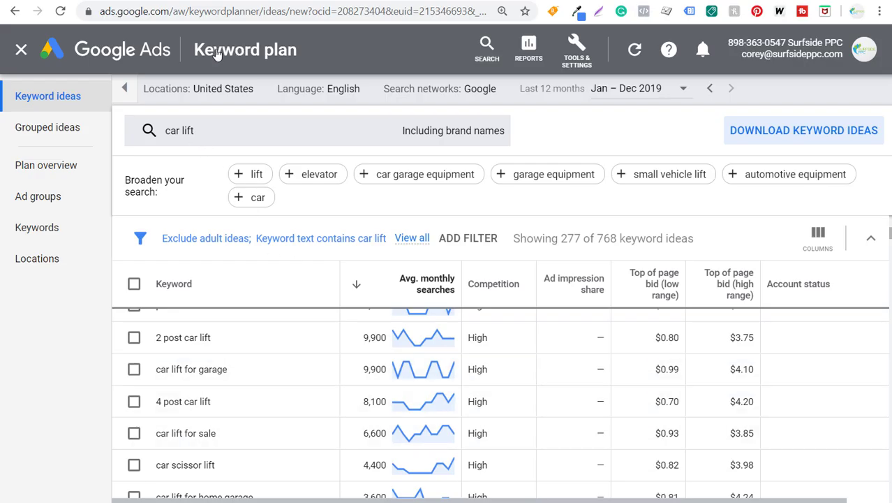
left_click(229, 128)
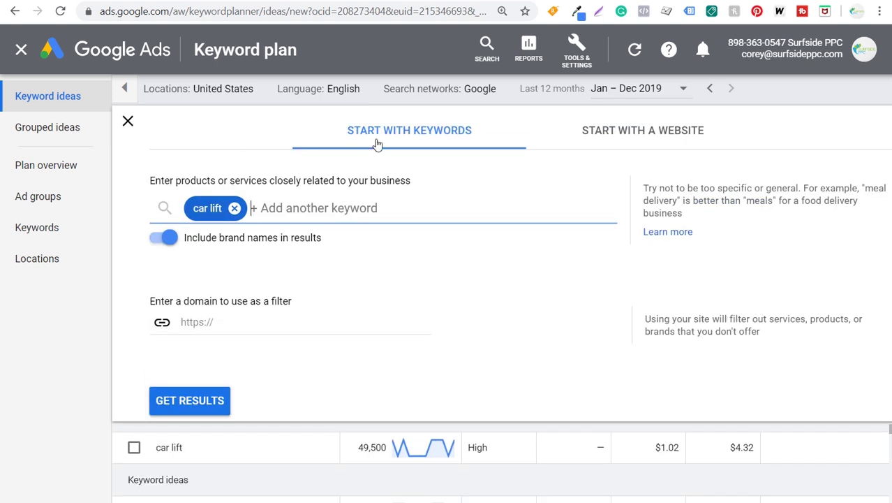
left_click(532, 142)
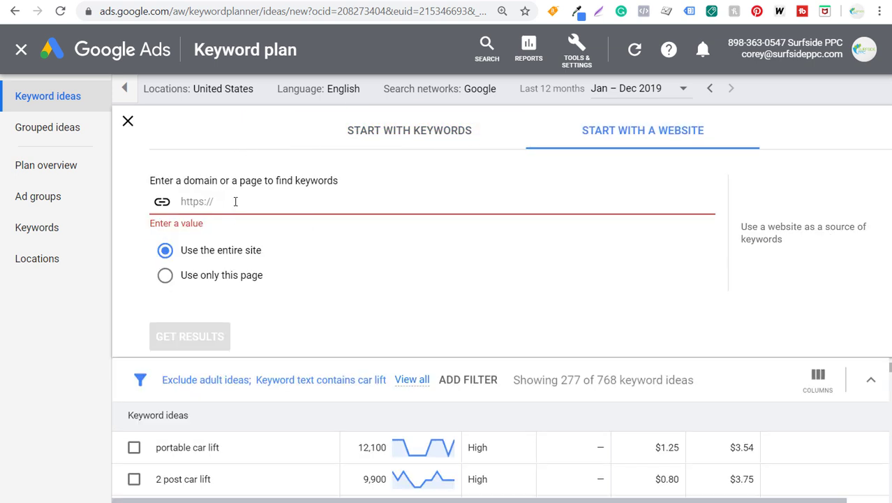
scroll(324, 440, "down", 3)
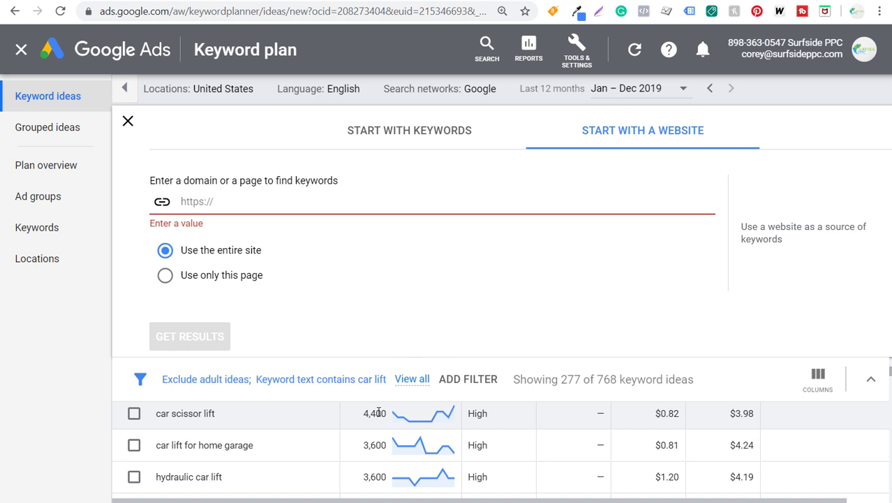
scroll(381, 414, "up", 3)
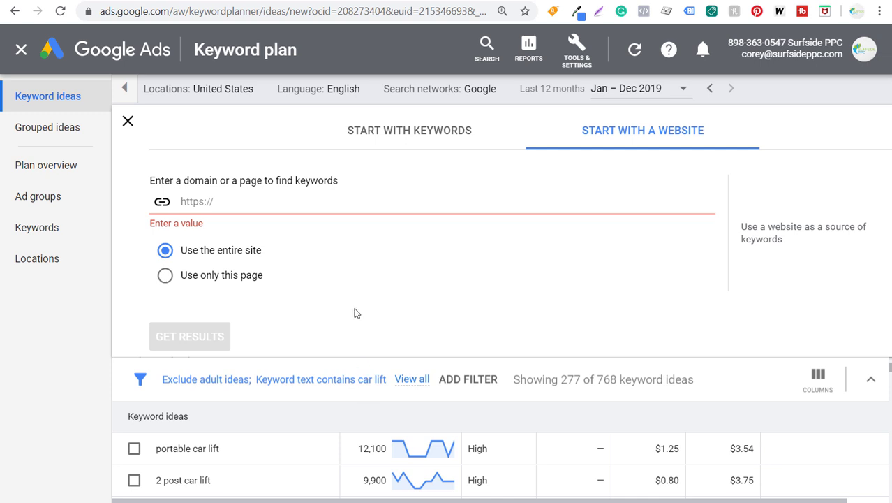
Switch to the Keywords FloorJacksCenter workbook and review the keyword groups further up the sheet
mouse_move(515, 501)
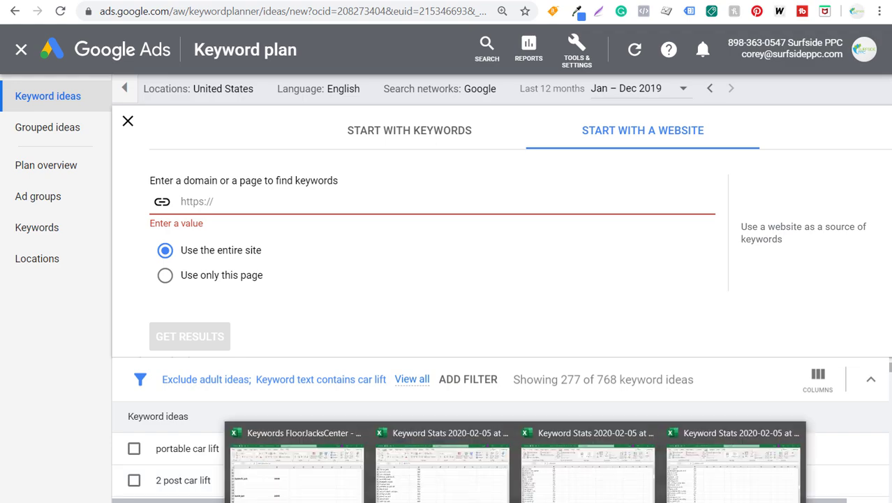
left_click(254, 472)
scroll(348, 328, "up", 7)
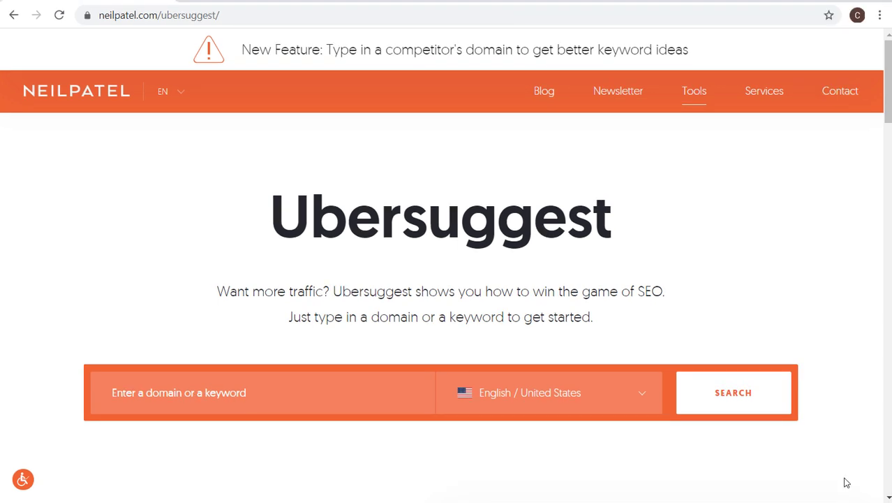
Search Ubersuggest for "floor jacks" in English / United States and review the keyword overview down to the volume chart
left_click(227, 391)
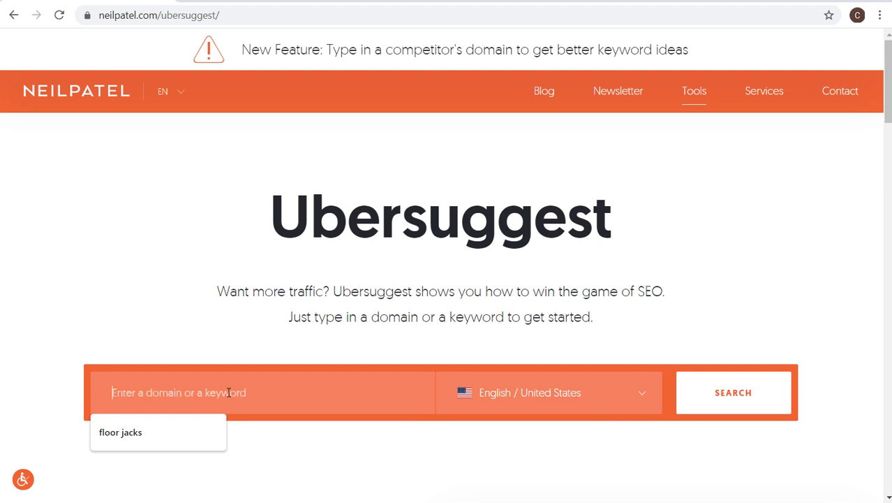
left_click(125, 434)
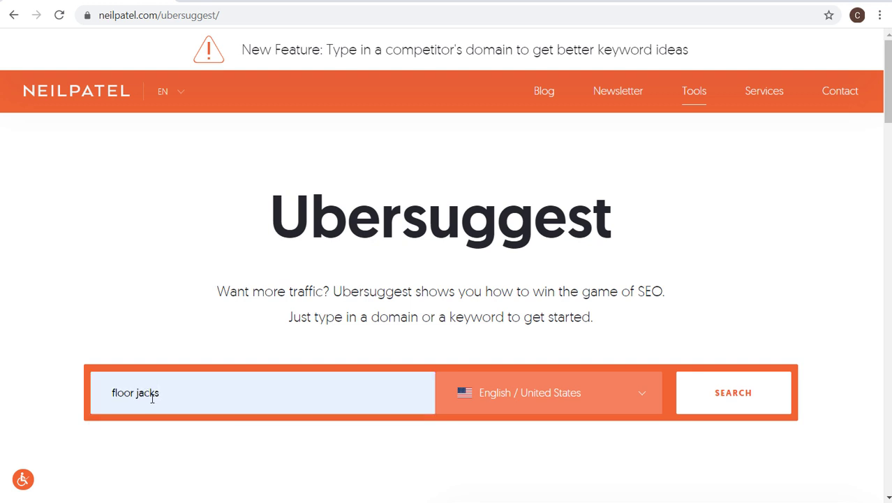
left_click(771, 395)
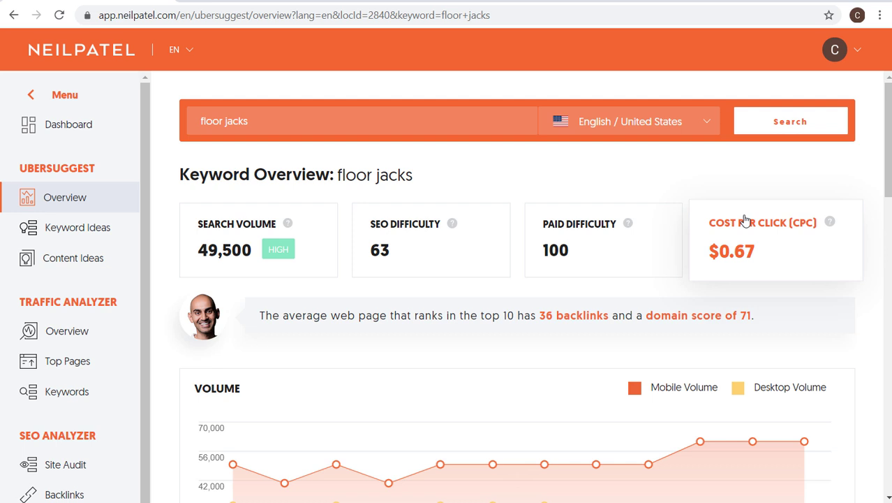
scroll(414, 336, "down", 2)
scroll(413, 336, "down", 1)
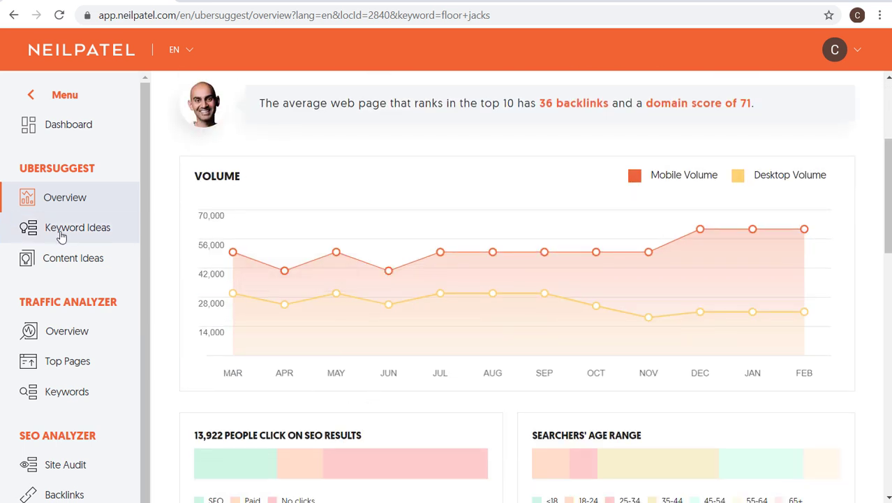
Open the keyword ideas for floor jacks and review the suggestions down to floor jack best
left_click(94, 235)
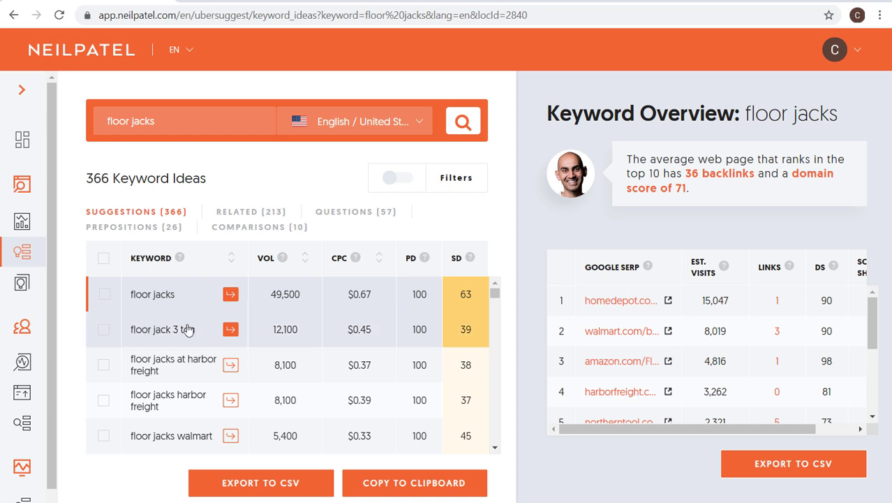
scroll(195, 363, "down", 4)
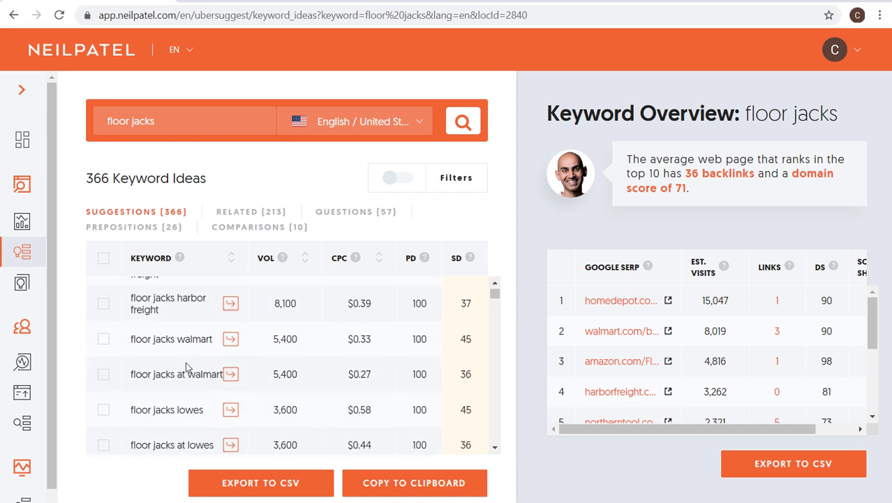
scroll(199, 341, "down", 4)
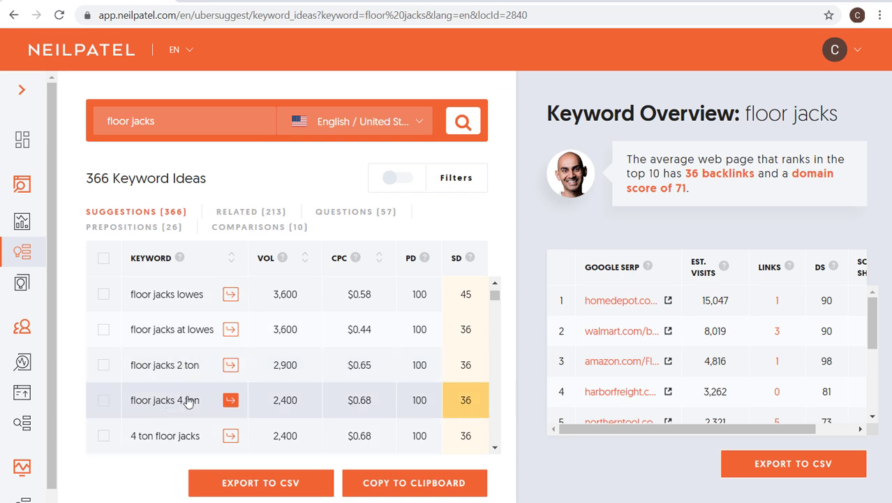
scroll(150, 371, "down", 4)
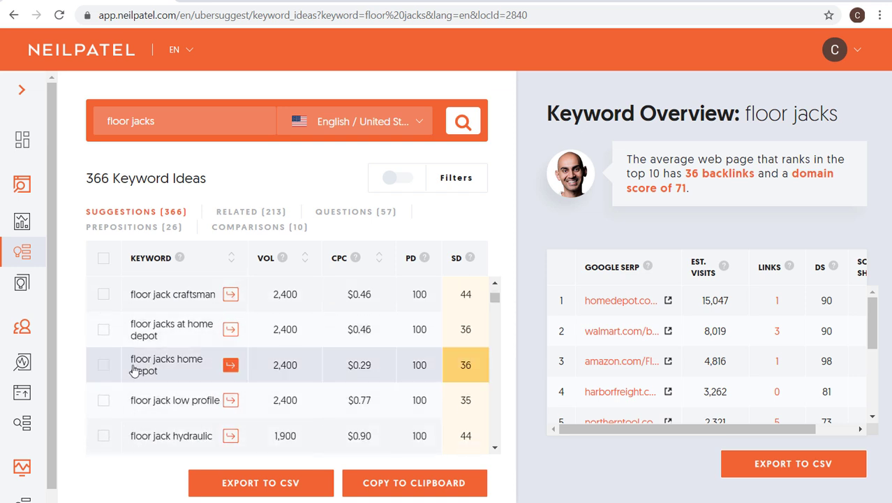
scroll(148, 373, "down", 2)
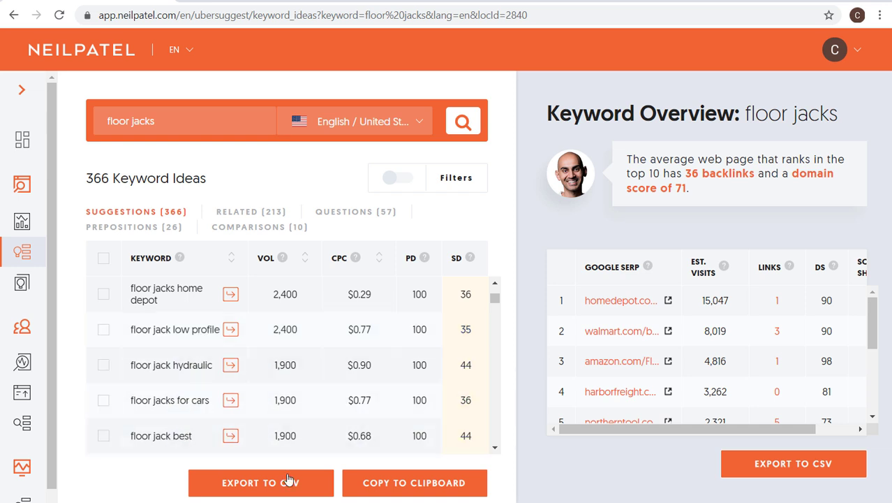
Select all floor jacks keyword suggestions and copy them to the clipboard
left_click(403, 487)
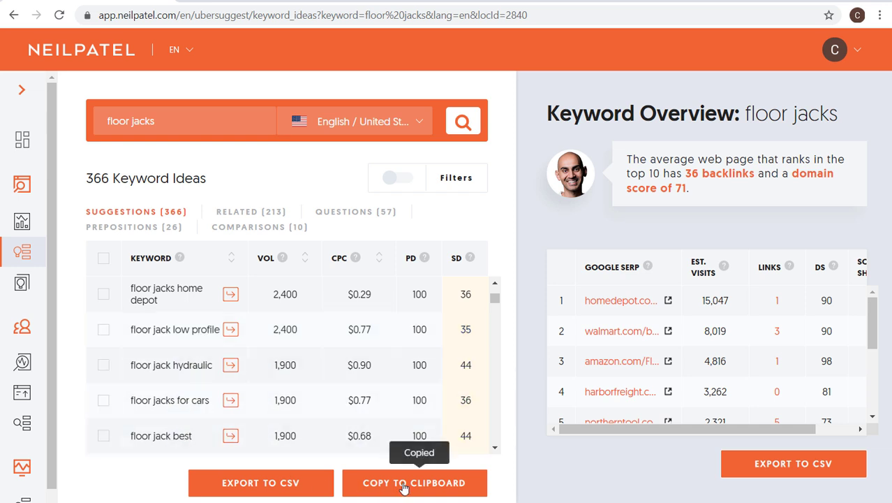
left_click(104, 259)
left_click(398, 489)
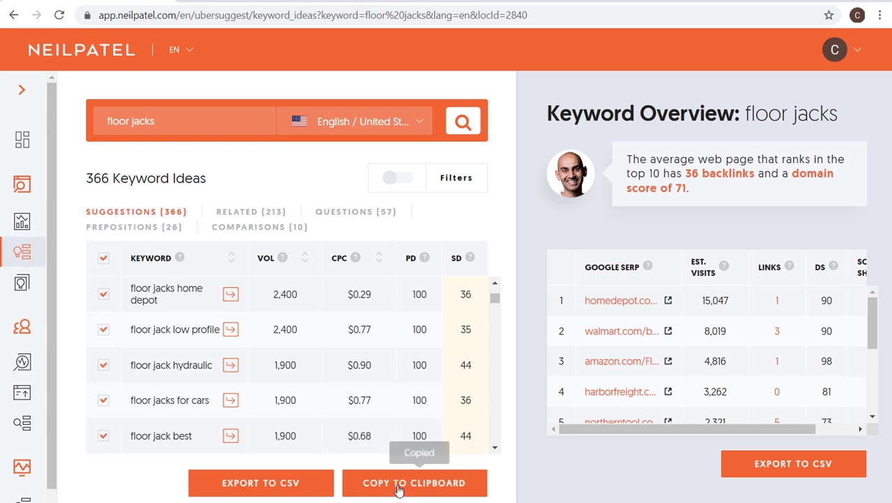
Switch to the Keyword Stats 2020-02-05 at 11_15_25 workbook and insert the copied keywords from row 184, under the floor jack heading
mouse_move(515, 502)
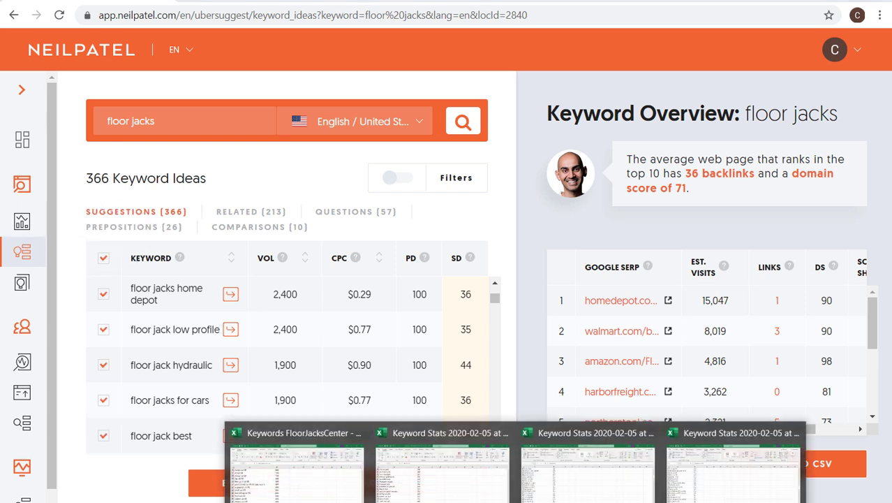
left_click(586, 492)
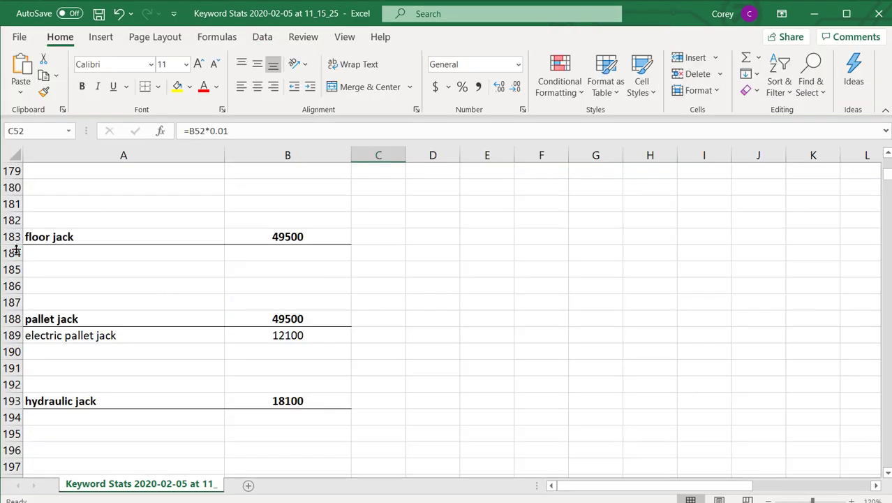
left_click(6, 252)
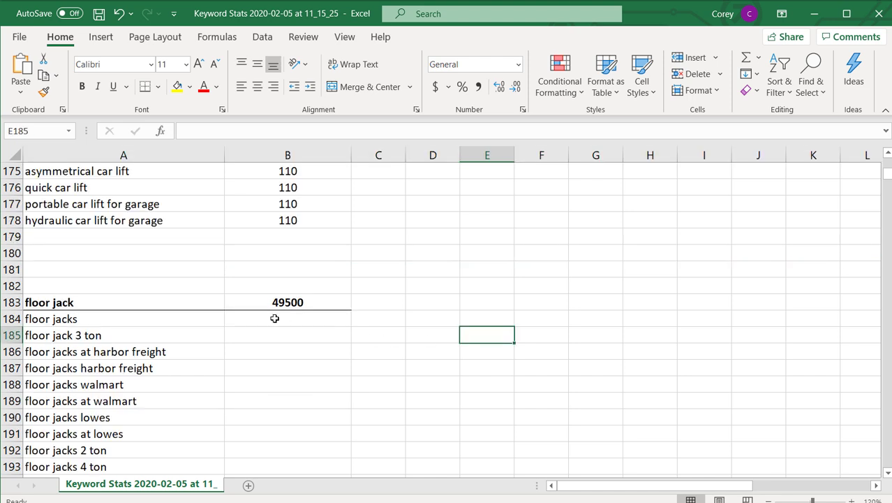
Examine the inserted keywords under the floor jack heading, from floor jacks to floor jack low profile
left_click_drag(141, 295, 299, 383)
left_click(299, 383)
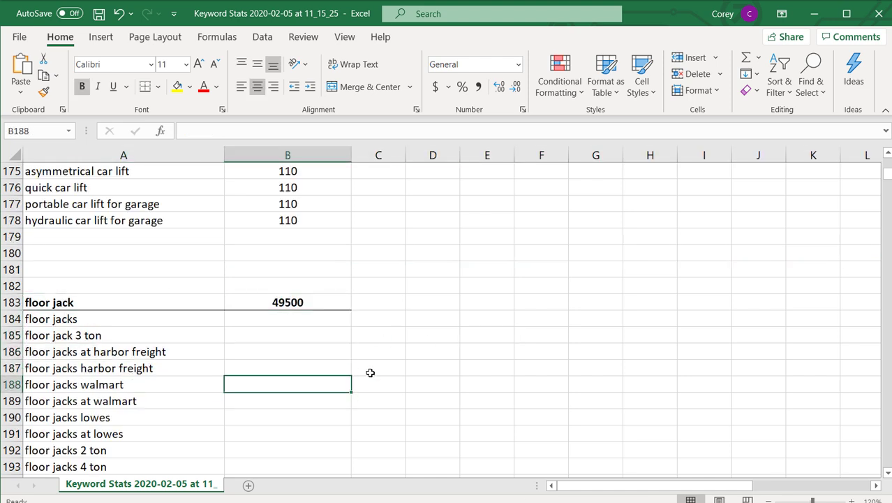
left_click(433, 351)
scroll(336, 354, "down", 1)
scroll(335, 354, "down", 1)
left_click_drag(74, 221, 84, 292)
left_click(309, 333)
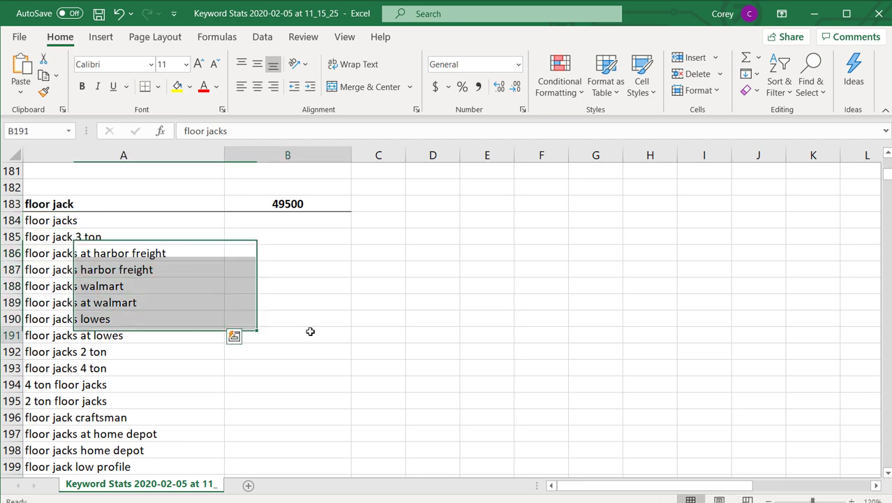
Review the search volumes of the lower-volume car lift keywords above the floor jack group
scroll(338, 329, "up", 14)
left_click_drag(320, 203, 314, 466)
left_click(316, 318)
left_click(313, 217)
left_click(335, 302)
scroll(538, 345, "down", 9)
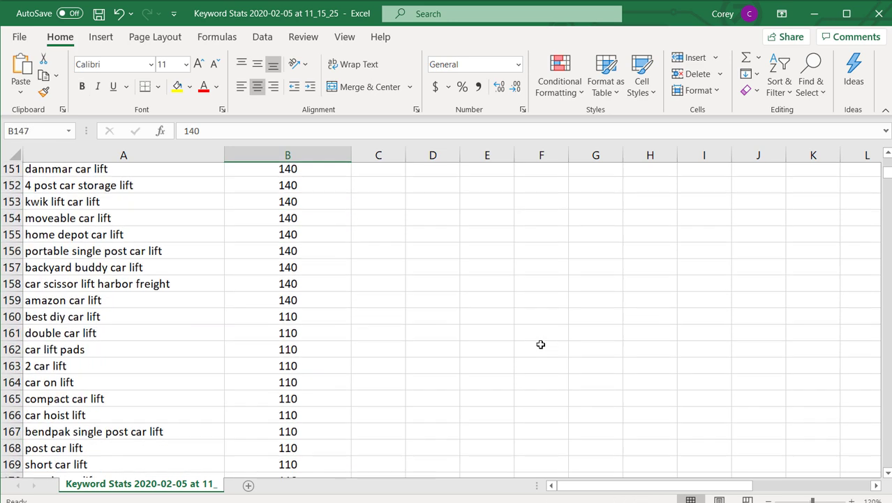
scroll(528, 321, "up", 20)
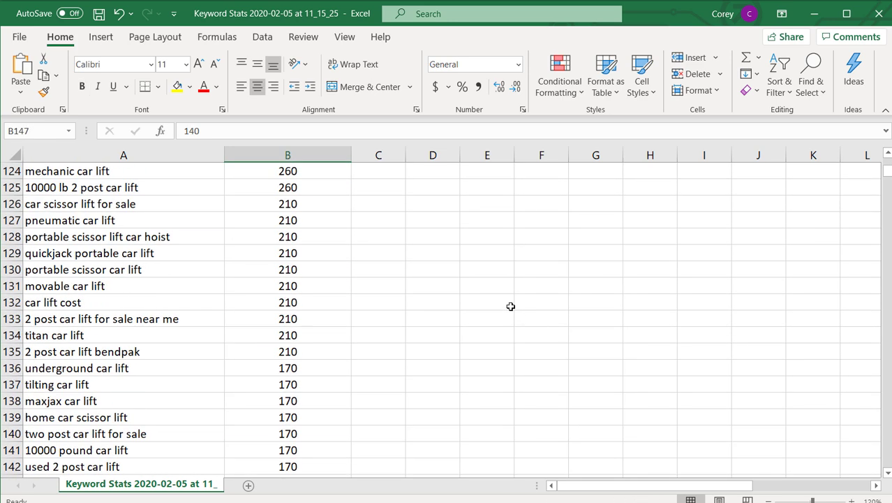
scroll(552, 294, "up", 15)
scroll(531, 296, "down", 5)
Examine the main car lift keywords, from the car lift heading through portable car lift to 4 post car lift
left_click(66, 239)
left_click(56, 253)
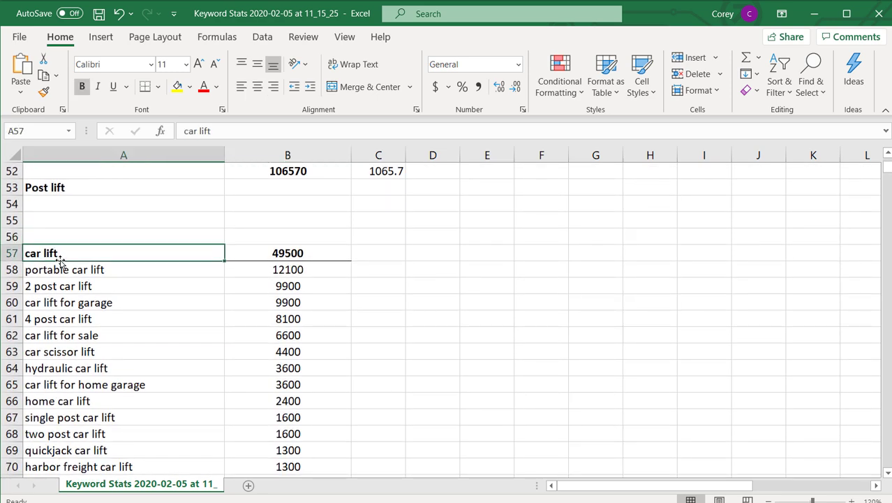
left_click(43, 272)
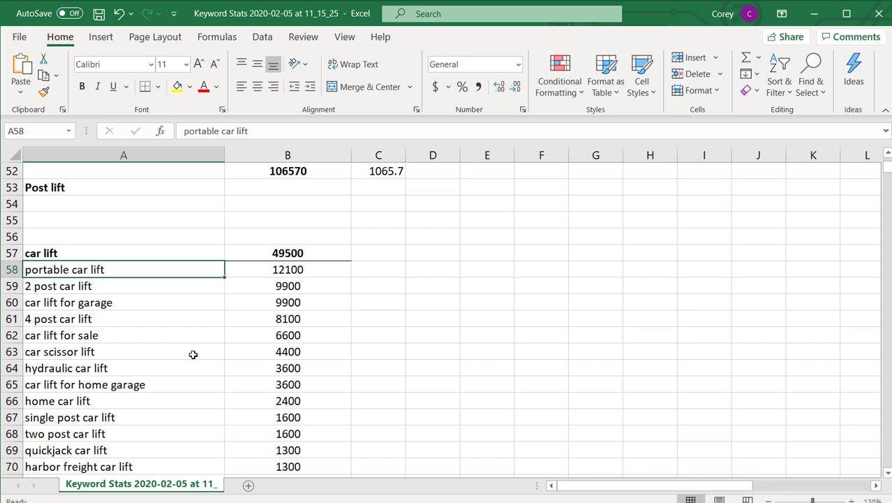
left_click(87, 286)
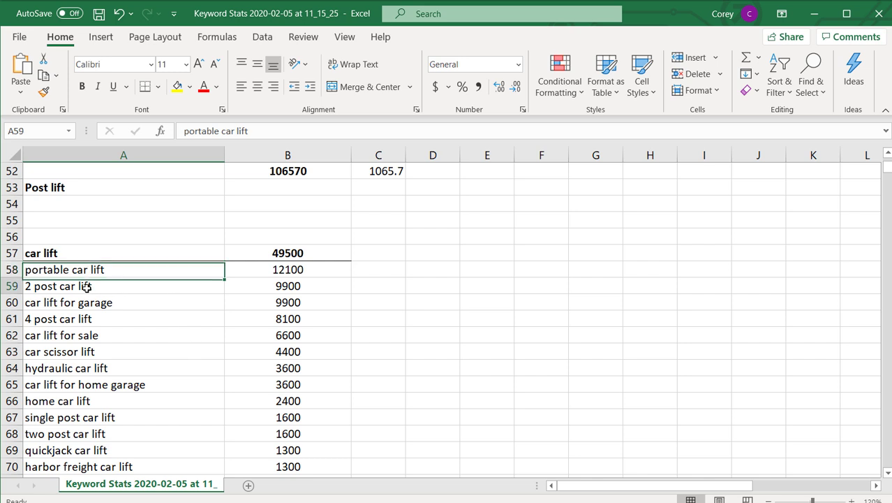
left_click(72, 319)
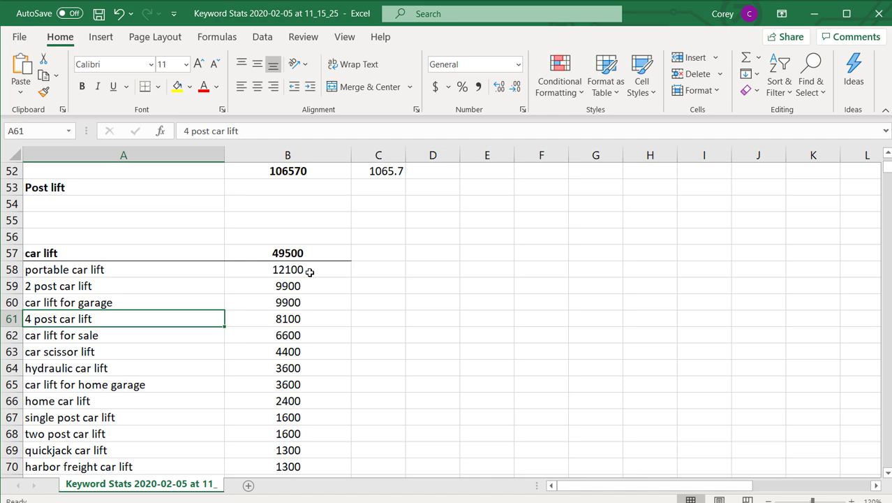
Examine the mid-volume car lift keywords, singling out the rows for rotary car lift, four post car lift and diy car lift
scroll(334, 355, "down", 6)
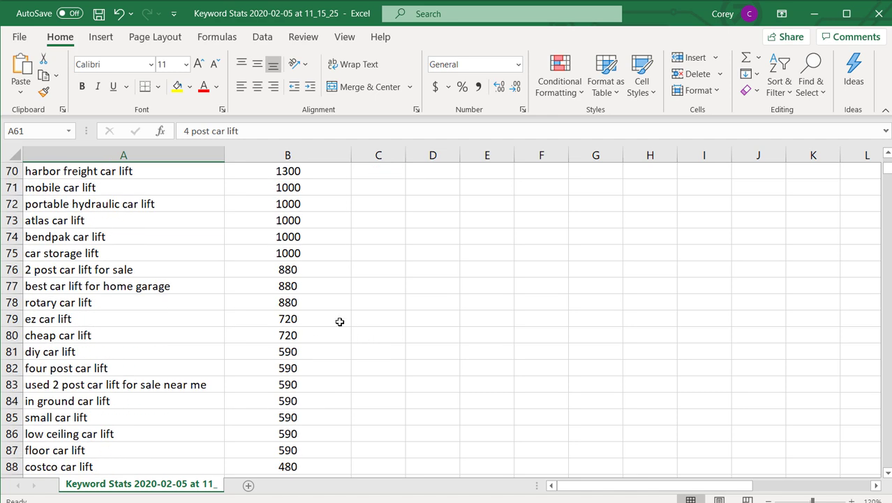
left_click_drag(46, 300, 309, 299)
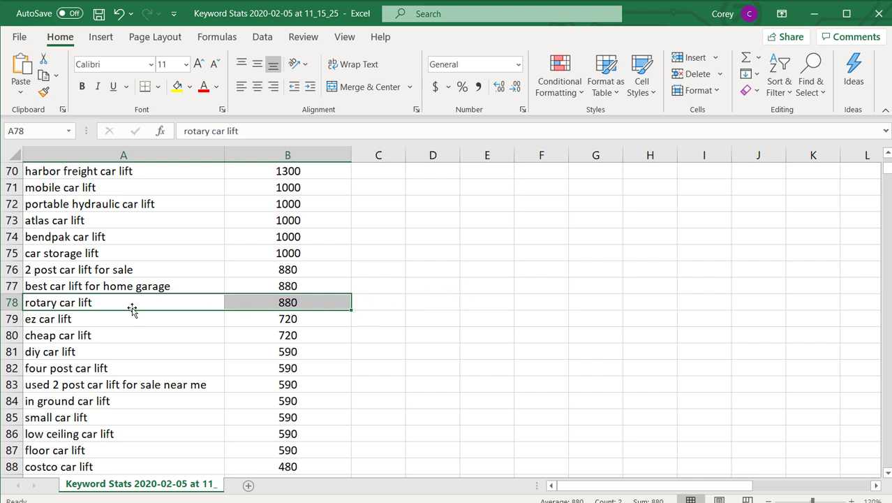
left_click(12, 302)
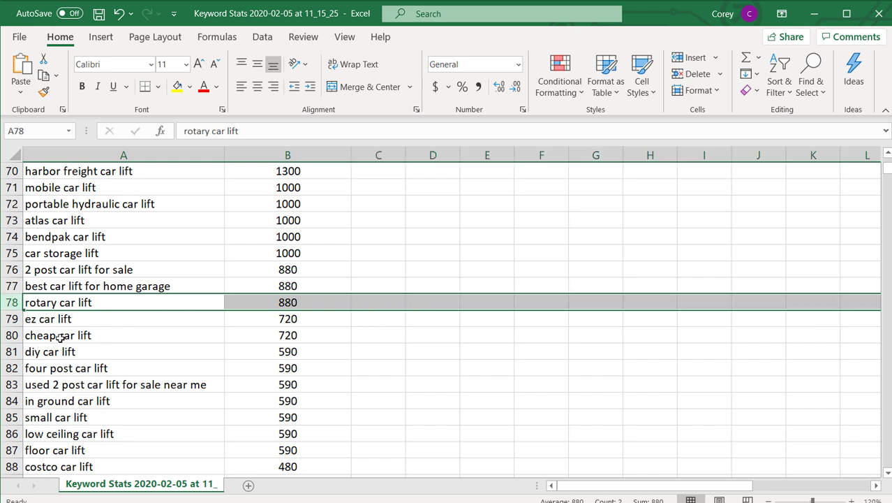
left_click(14, 369)
left_click(6, 352)
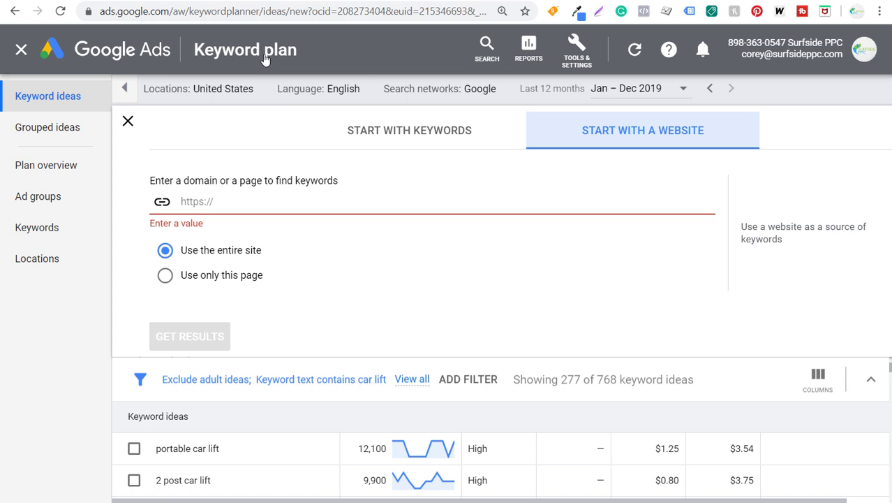
Switch to Google Keyword Planner and compare its keyword search, including the products or services prompt, with its website search
left_click(392, 146)
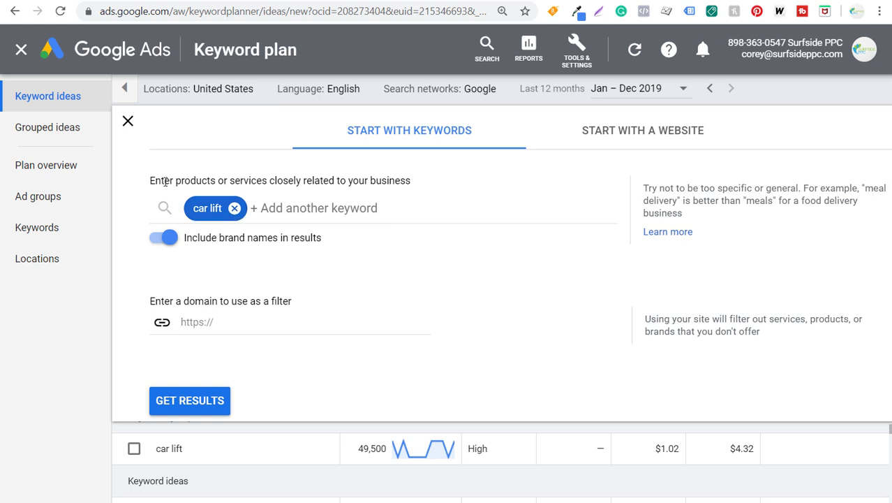
left_click_drag(175, 181, 410, 183)
left_click(433, 187)
left_click(643, 143)
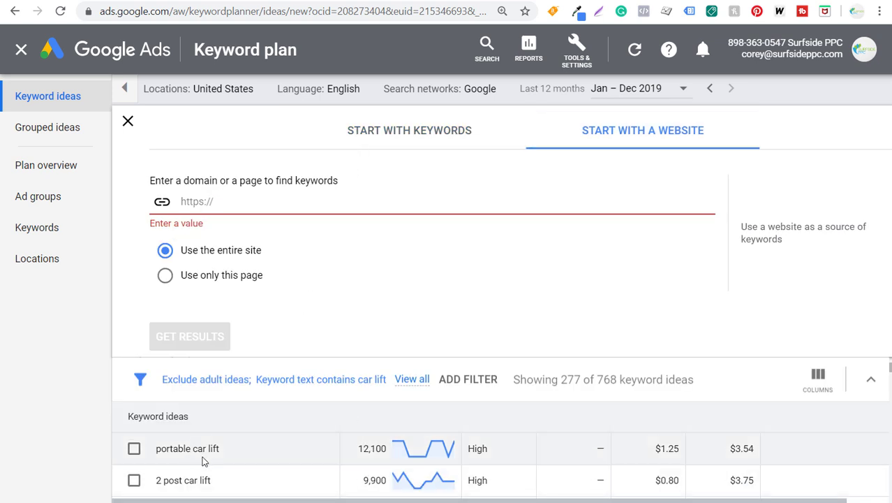
Switch to the Keywords FloorJacksCenter workbook in Excel and review the grouped keywords, singling out the pallet jack heading row
left_click(299, 458)
scroll(150, 279, "up", 12)
scroll(100, 344, "down", 2)
left_click_drag(44, 343, 299, 343)
scroll(284, 338, "up", 5)
scroll(233, 312, "up", 7)
left_click_drag(103, 367, 265, 362)
left_click(482, 319)
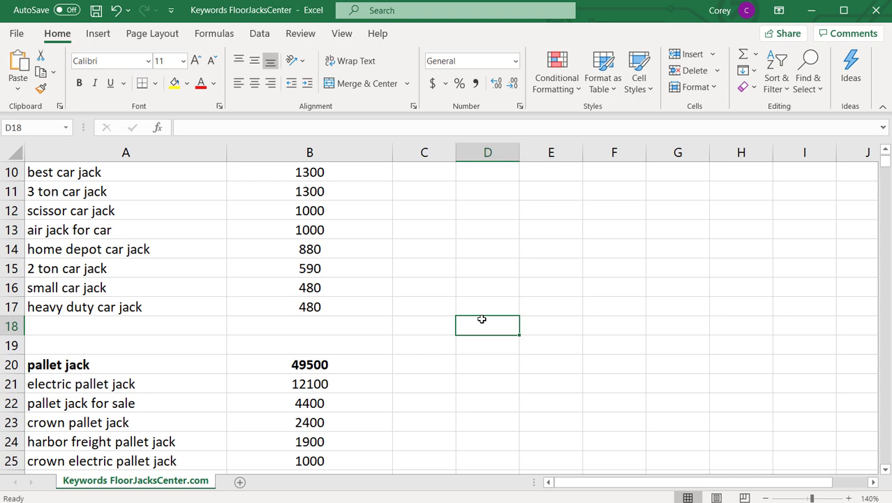
In Google Keyword Planner, return to the car lift keyword results and change the keyword text filter to contain pallet jack
key("alt+Tab")
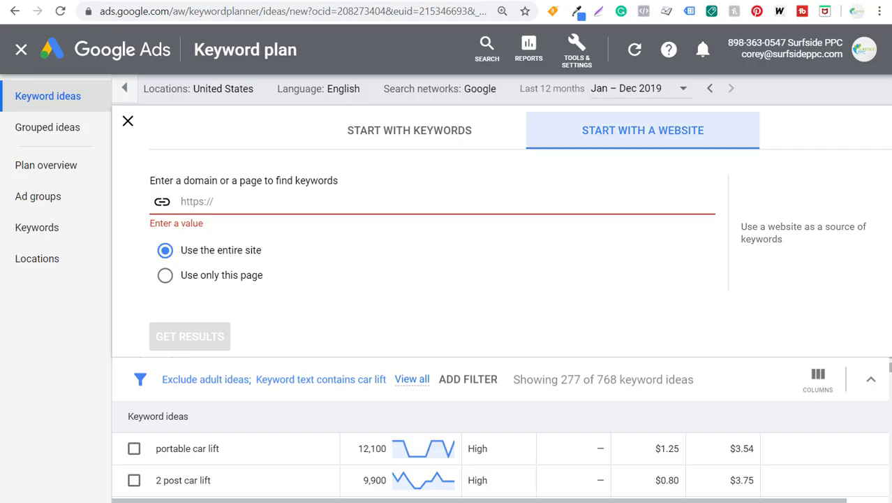
left_click(371, 143)
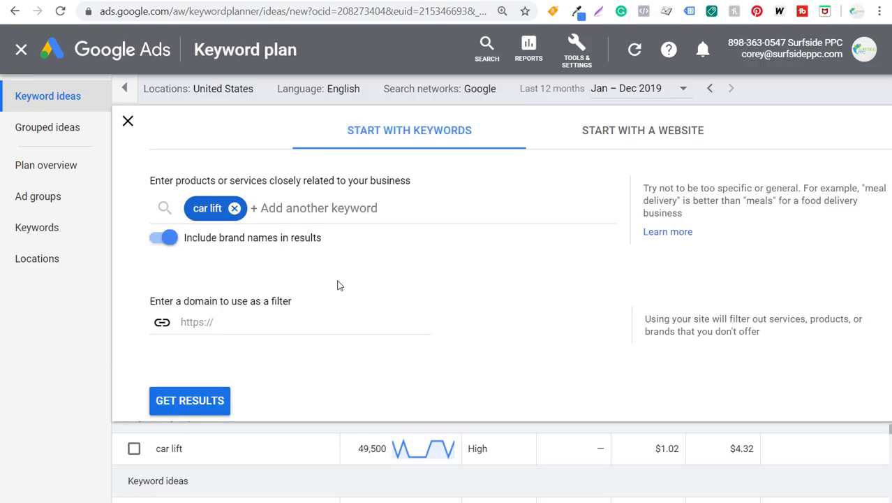
left_click(190, 399)
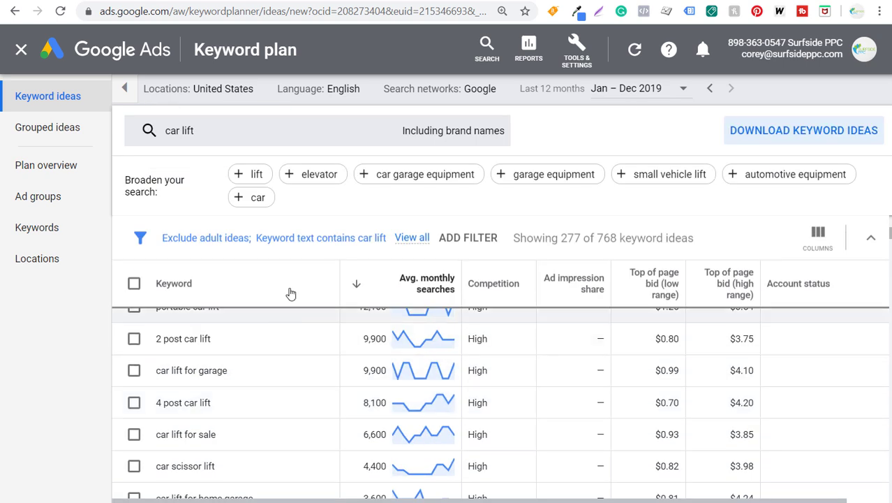
left_click(338, 237)
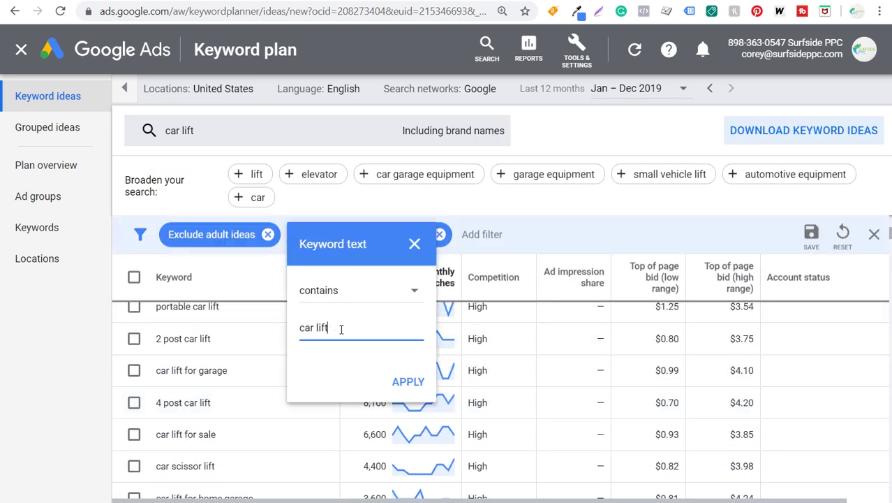
left_click_drag(328, 328, 263, 318)
type("pallet jack")
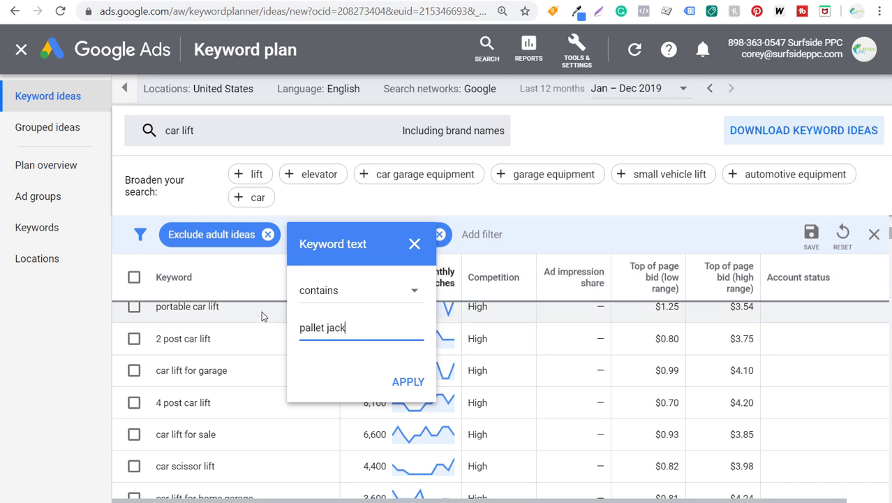
left_click(400, 381)
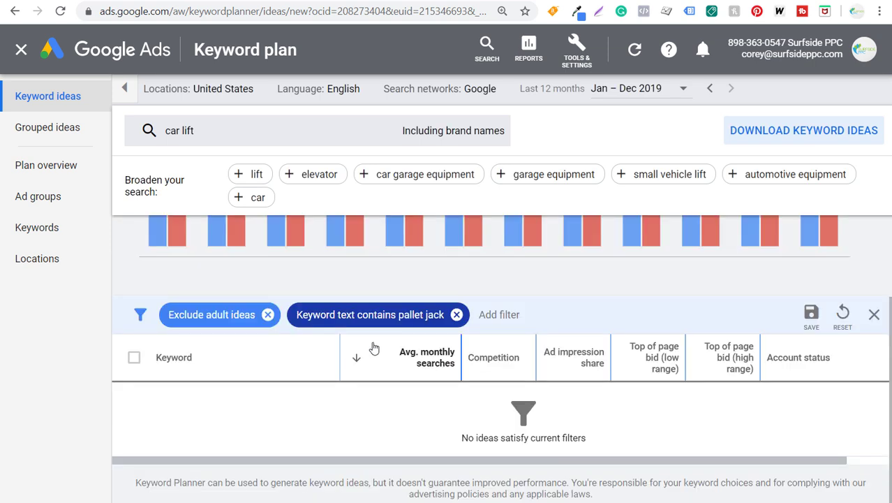
Replace the car lift search keyword with pallet jack and get the new keyword ideas
mouse_move(205, 130)
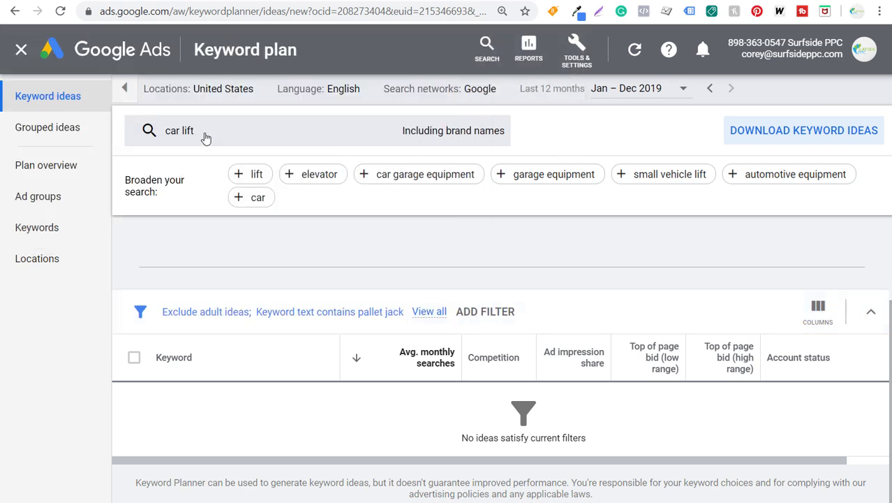
left_click(129, 139)
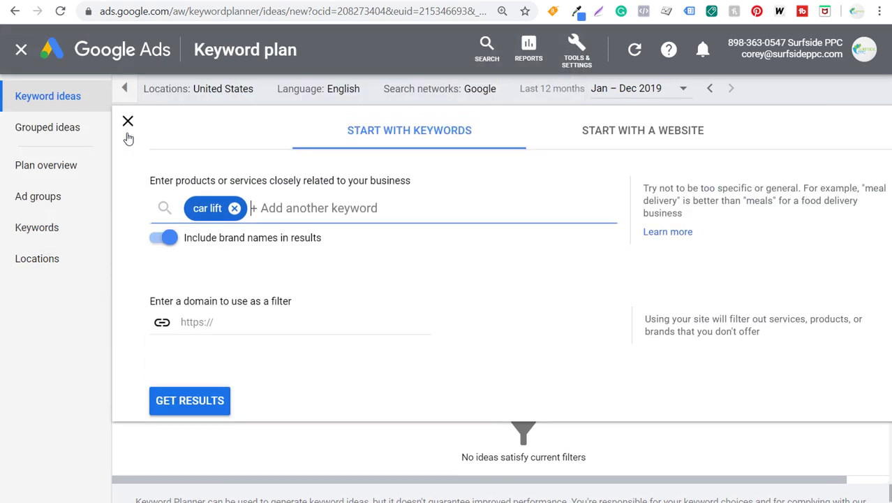
left_click(235, 208)
type("pallet jack")
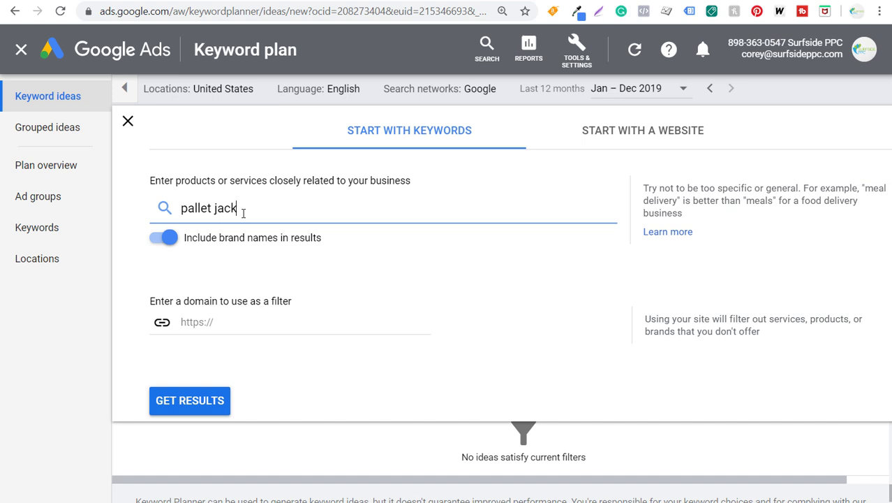
left_click(187, 401)
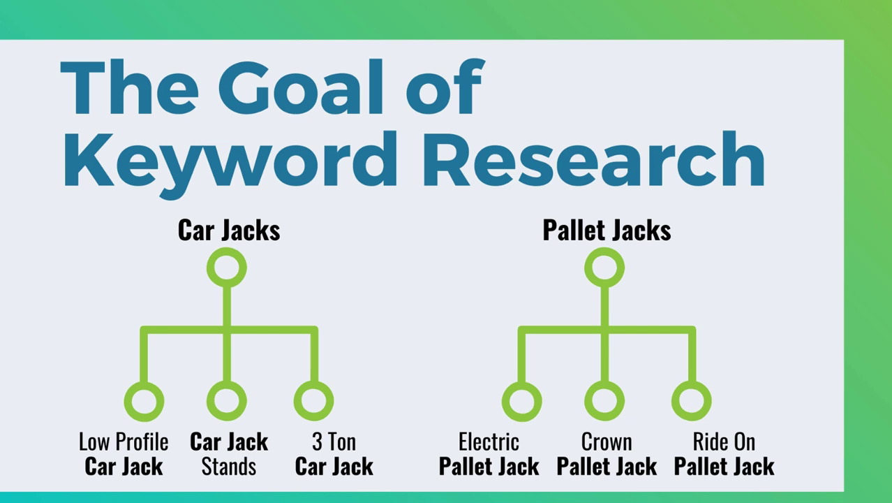
Switch to the Keywords FloorJacksCenter workbook in Excel and single out the car jack lift row beneath the car jack heading
mouse_move(517, 500)
left_click(297, 464)
scroll(268, 307, "up", 3)
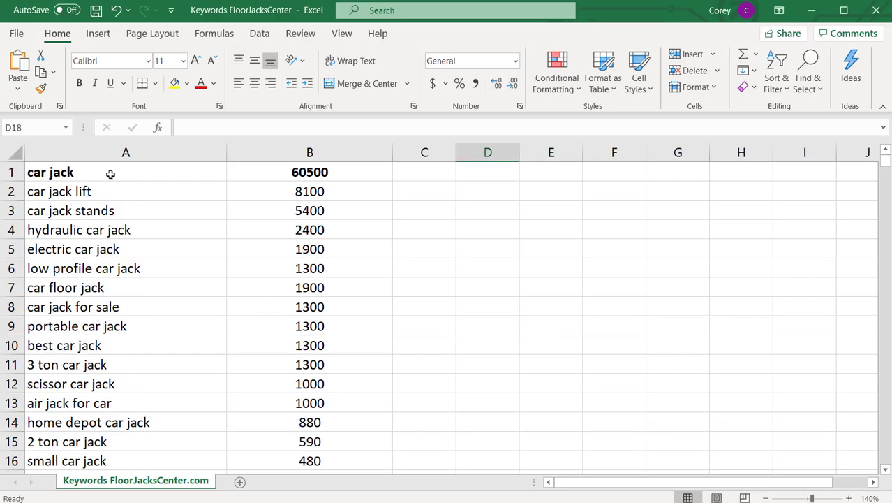
left_click_drag(173, 192, 350, 192)
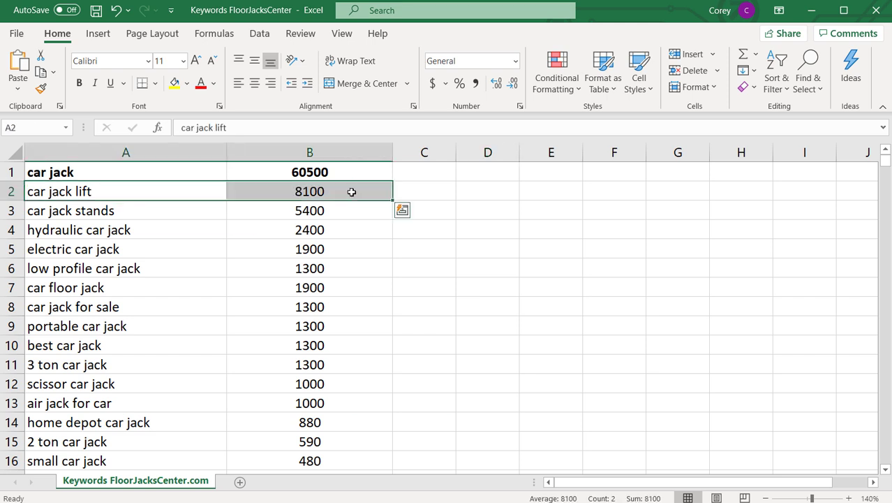
left_click(409, 191)
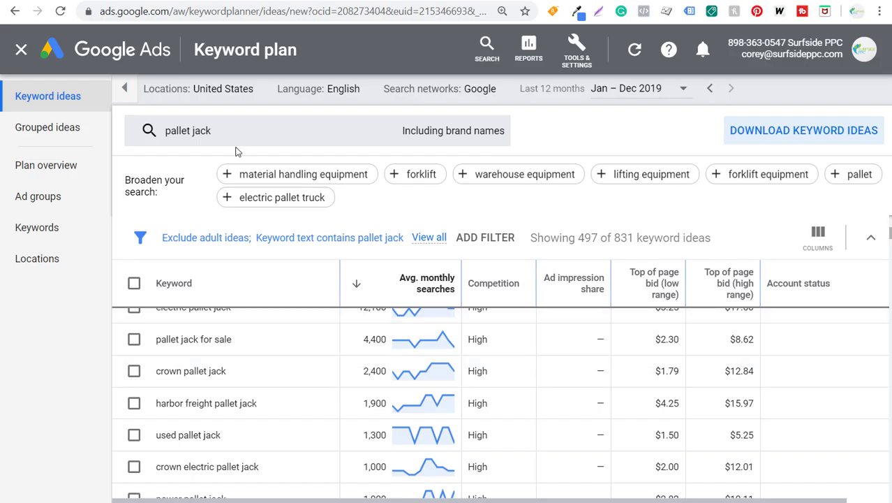
Open the pallet jack search for editing in Keyword Planner and look through the lower-volume pallet jack ideas
left_click(231, 135)
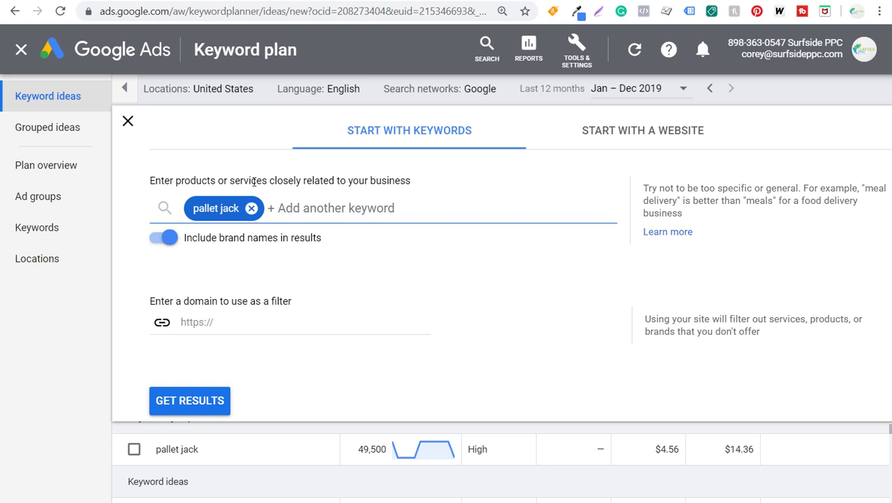
scroll(504, 448, "down", 5)
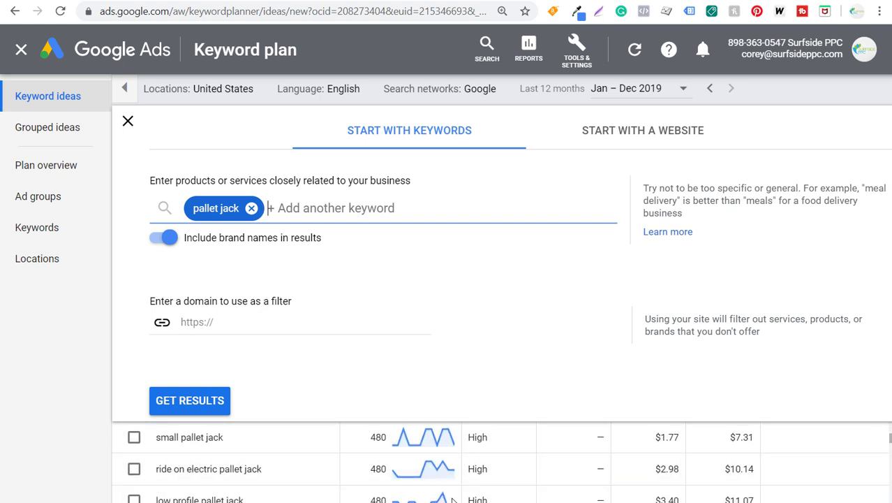
Switch to the car jack Keyword Stats workbook in Excel and examine low-volume rows such as lightweight car jack and scissor lift car jack
mouse_move(493, 502)
left_click(588, 462)
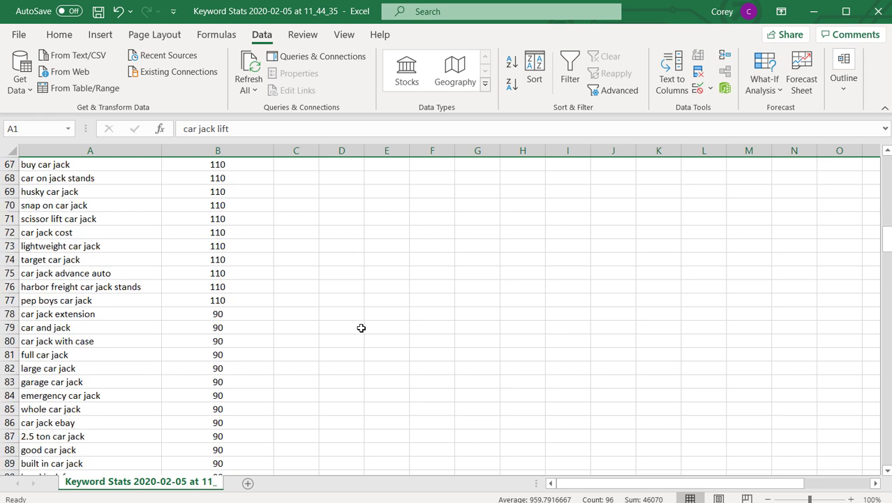
left_click_drag(40, 271, 184, 272)
left_click(341, 272)
left_click_drag(68, 219, 112, 206)
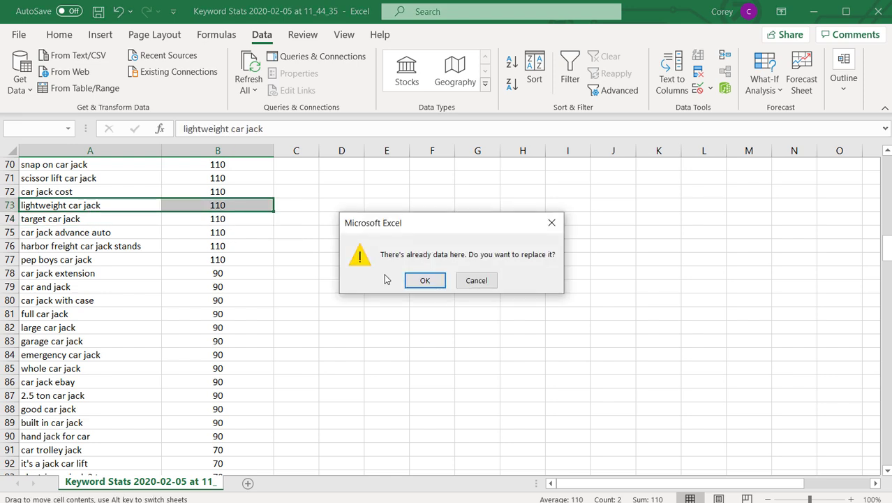
left_click(478, 278)
left_click(80, 194)
left_click(84, 179)
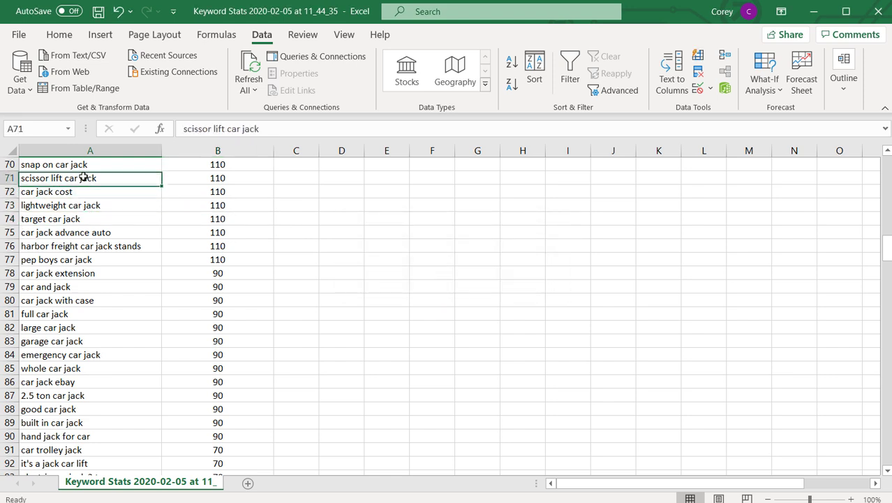
left_click_drag(86, 177, 179, 177)
left_click(521, 258)
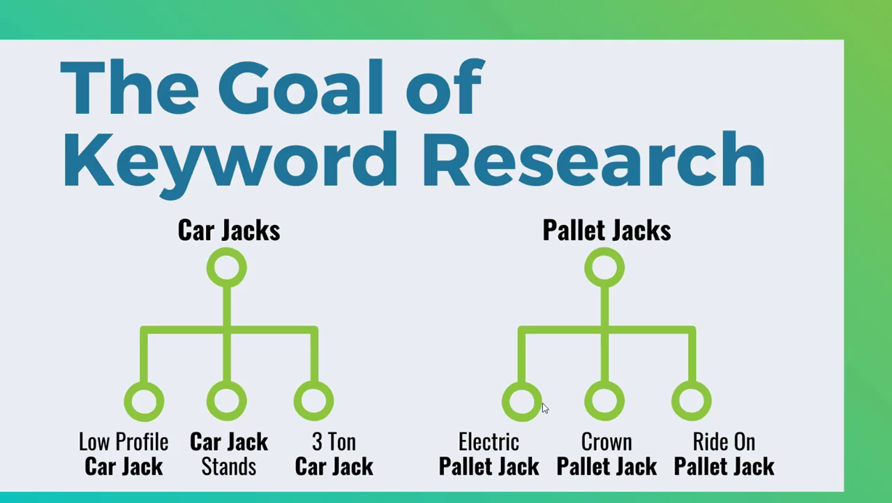
key("Right")
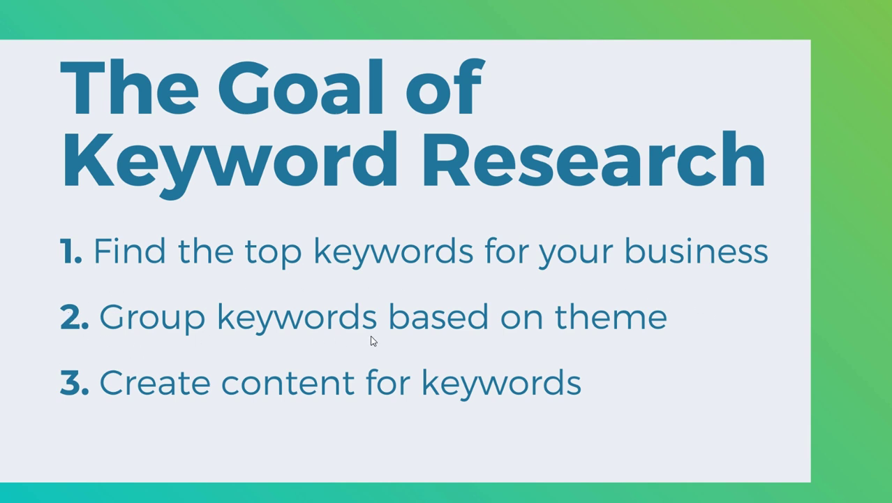
Switch to the Keywords FloorJacksCenter workbook in Excel and go through the rows from car jack to hydraulic car jack
mouse_move(516, 499)
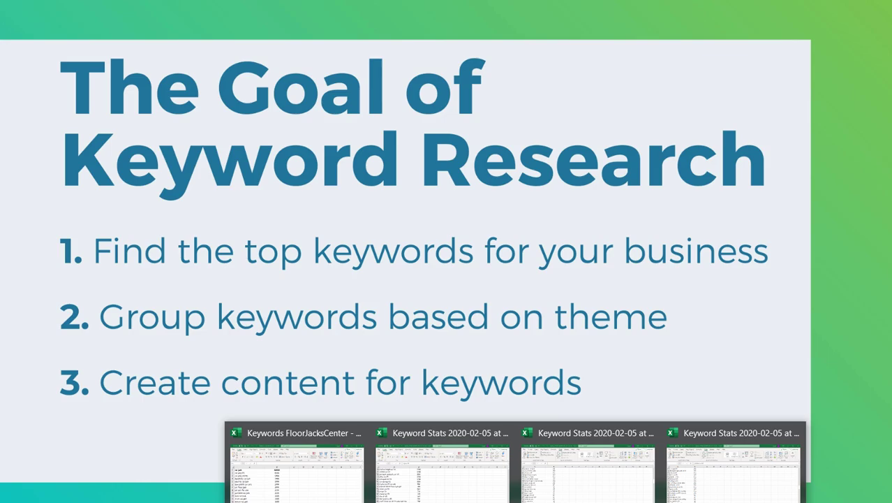
left_click(342, 493)
left_click_drag(90, 177, 304, 177)
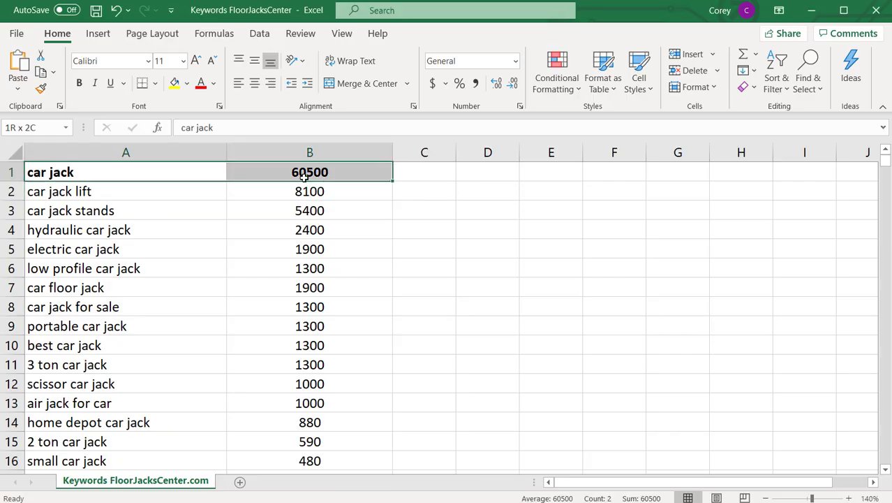
left_click_drag(155, 191, 286, 192)
left_click_drag(103, 211, 320, 211)
left_click_drag(125, 234, 322, 240)
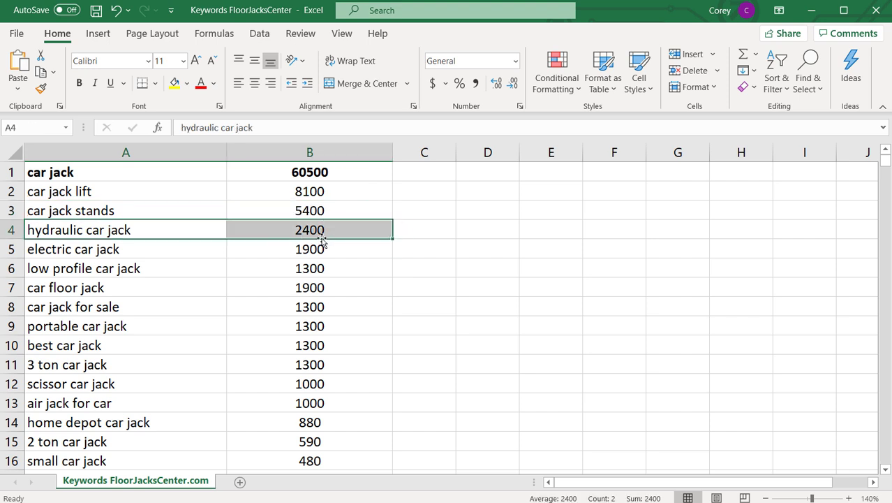
Compare the main car jack row with the hydraulic car jack row and its search volume
left_click(12, 230)
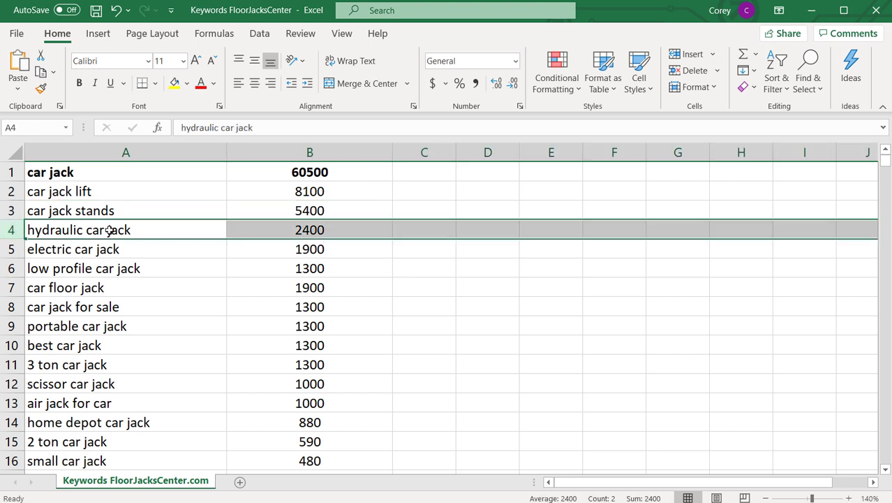
left_click(197, 175)
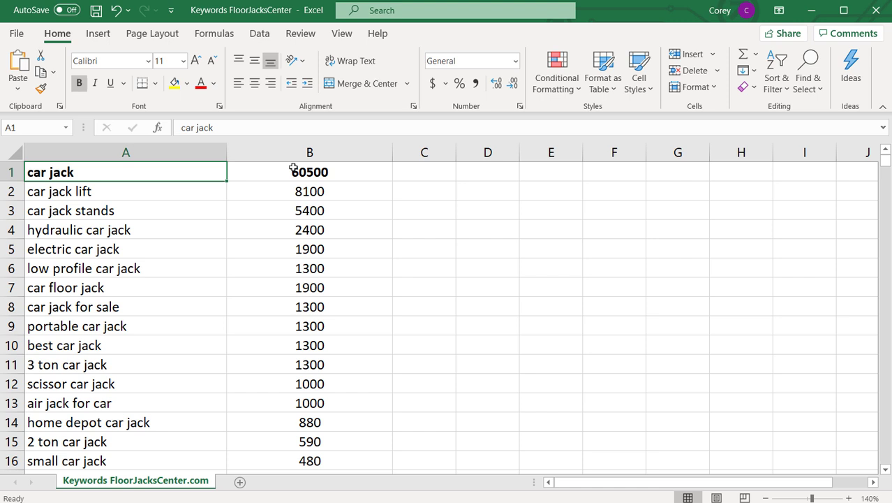
left_click_drag(157, 178, 308, 175)
left_click_drag(153, 237, 325, 231)
left_click(324, 231)
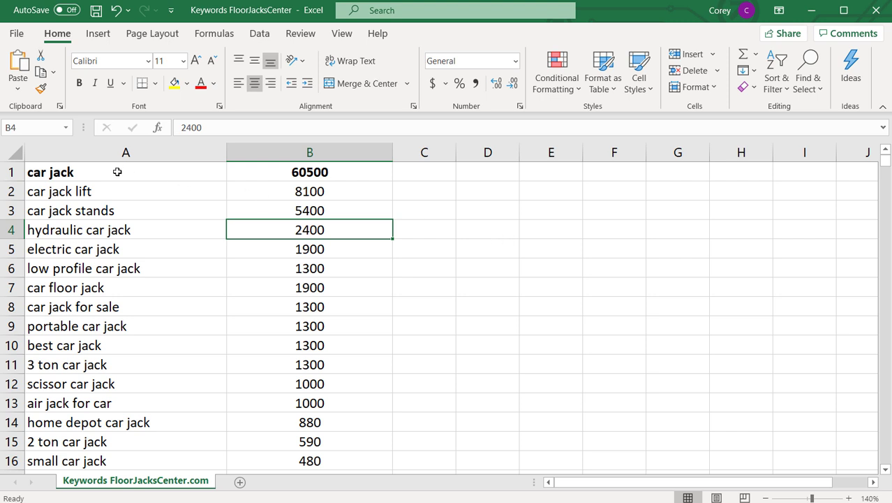
left_click_drag(117, 171, 245, 172)
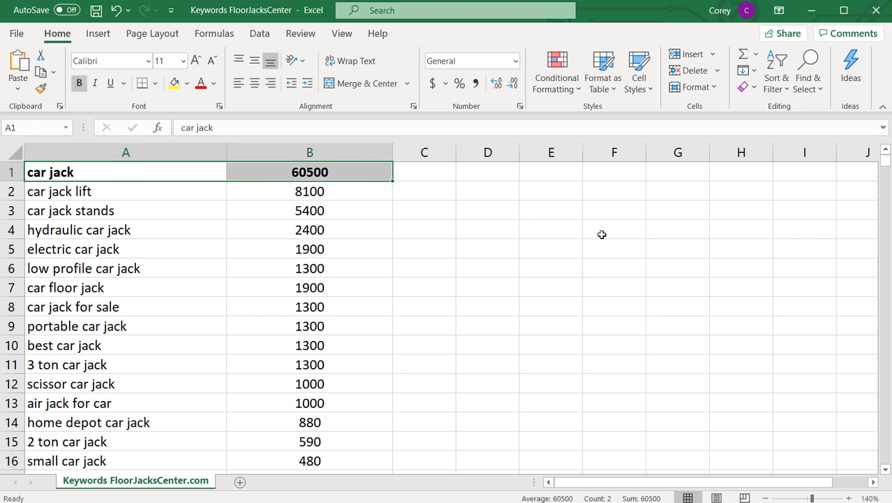